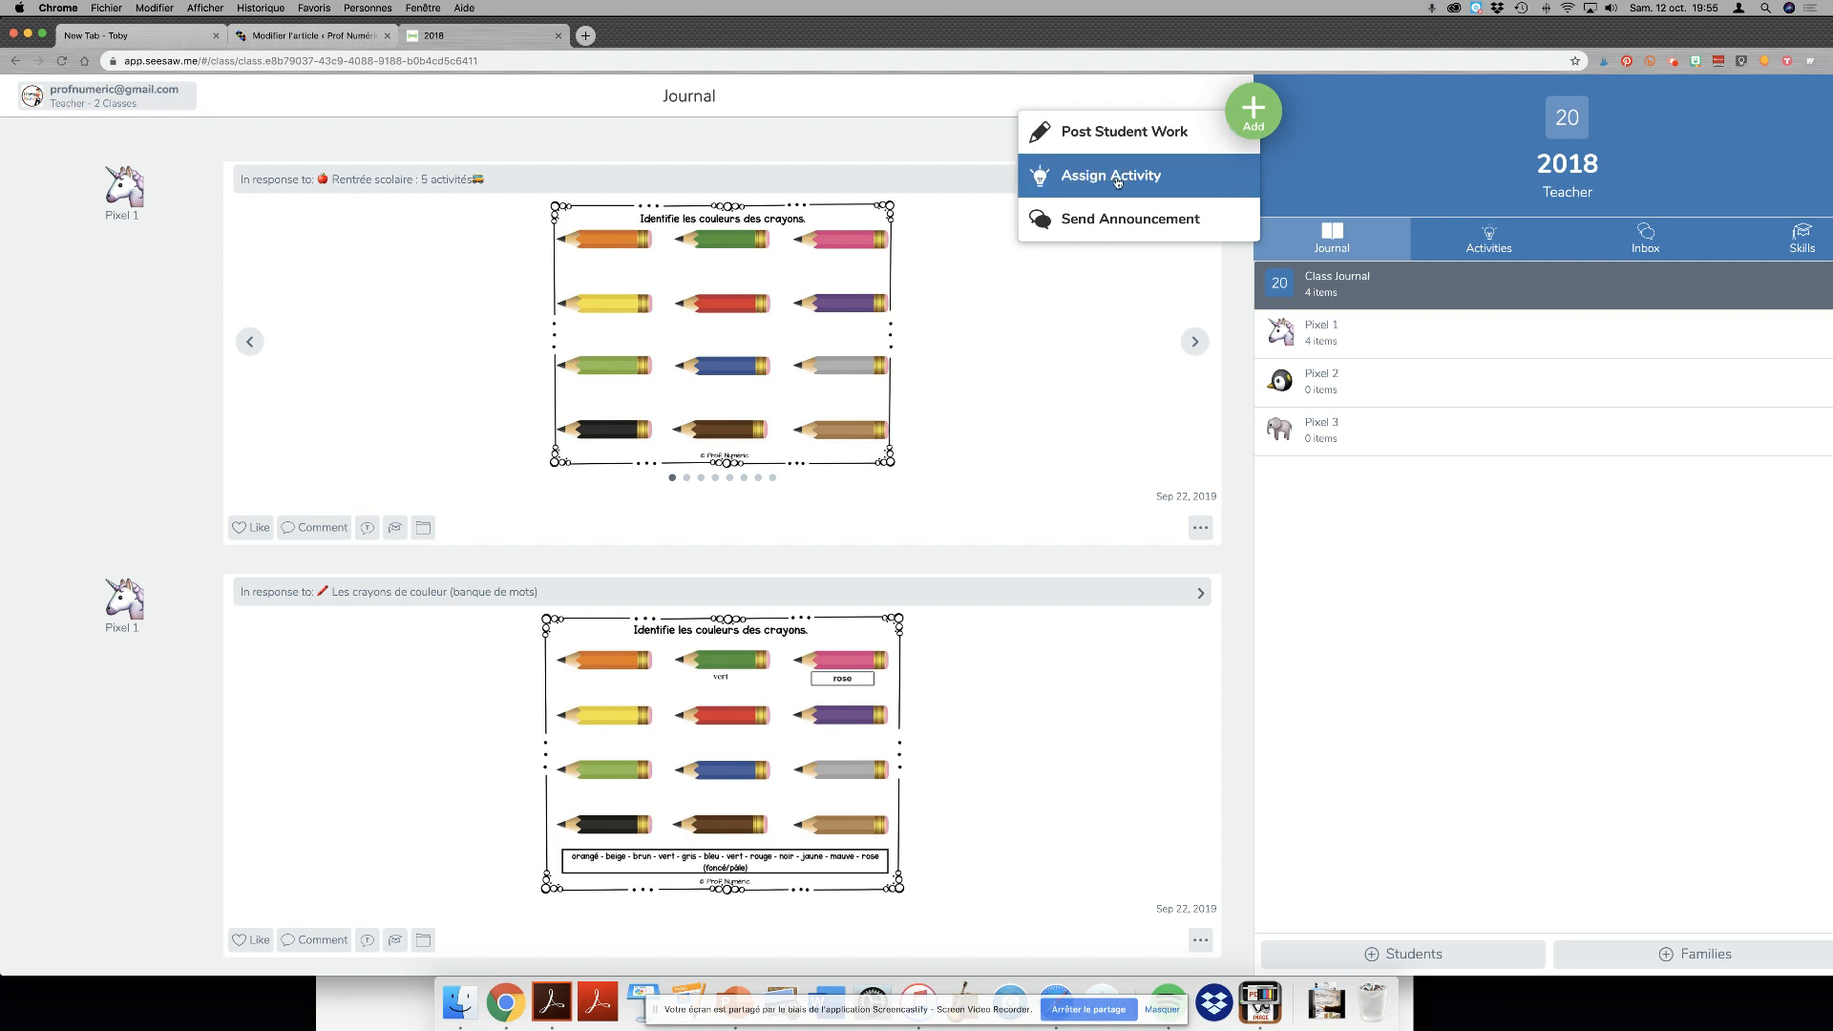
# - Create a new activity for the class and name it "La scène d'automne"
pyautogui.click(1116, 179)
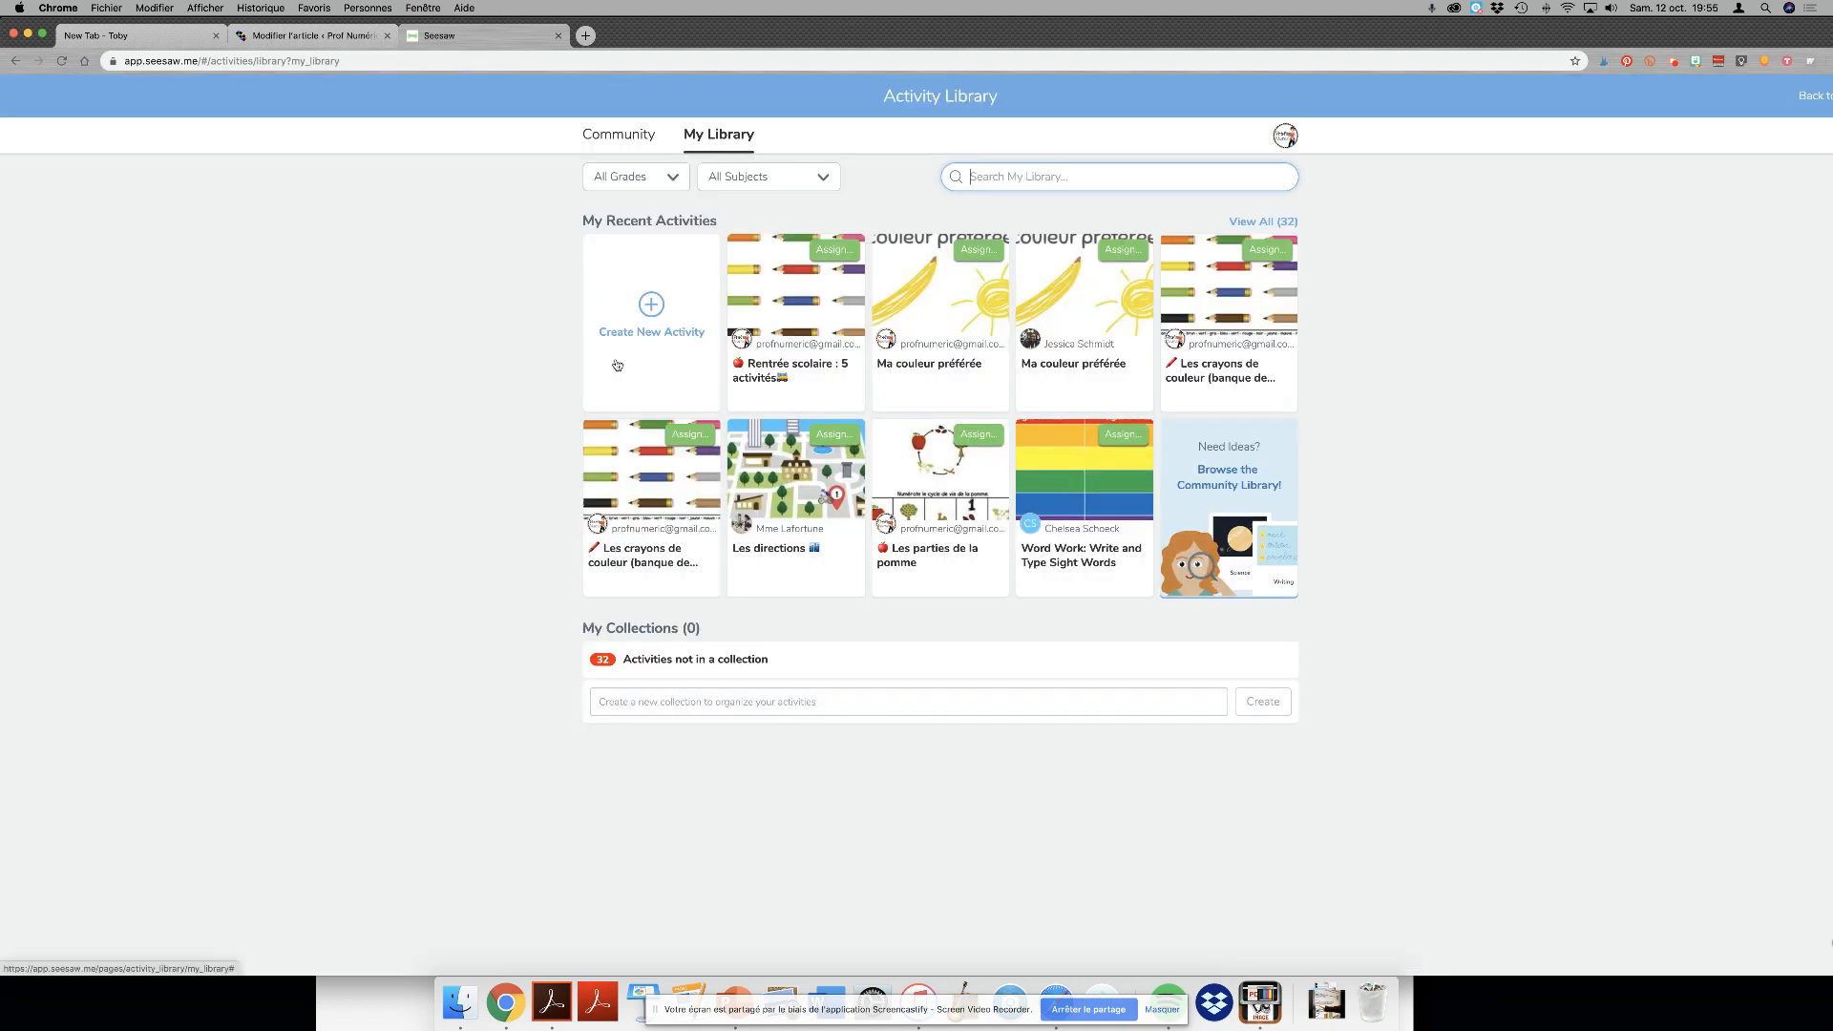
pyautogui.click(650, 304)
pyautogui.click(642, 171)
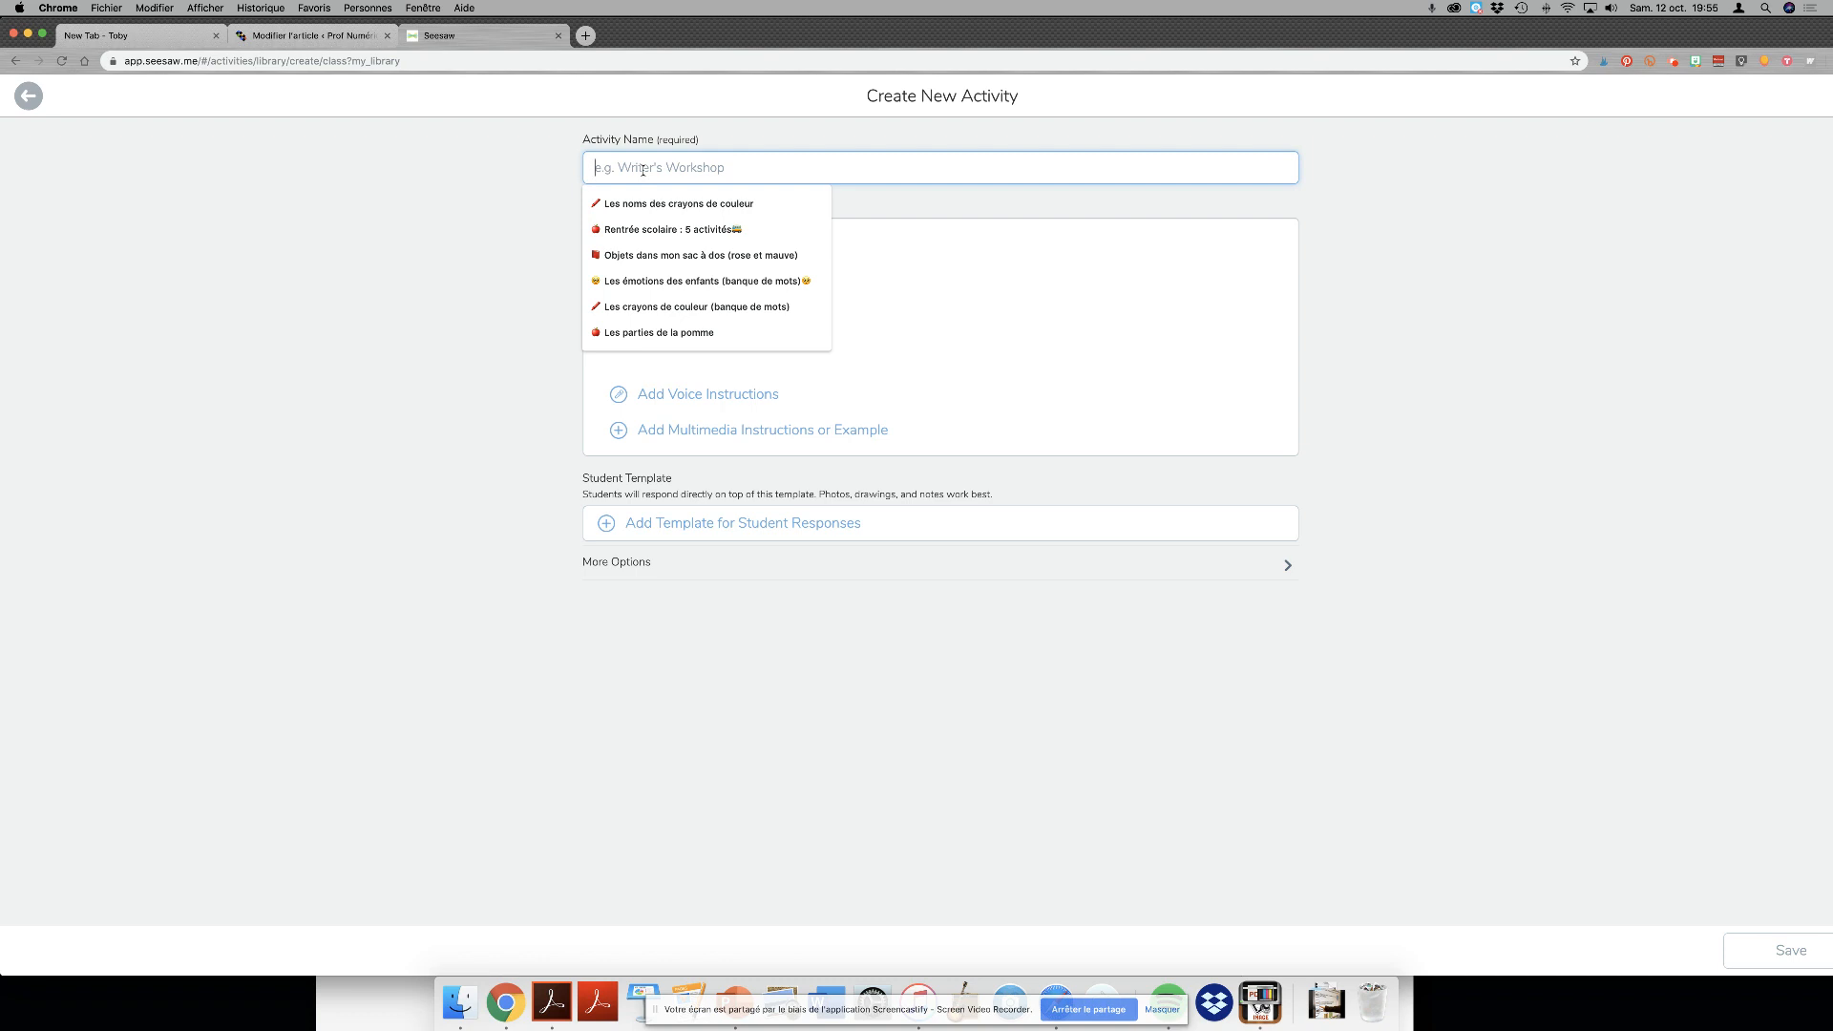
pyautogui.write("La scène d'")
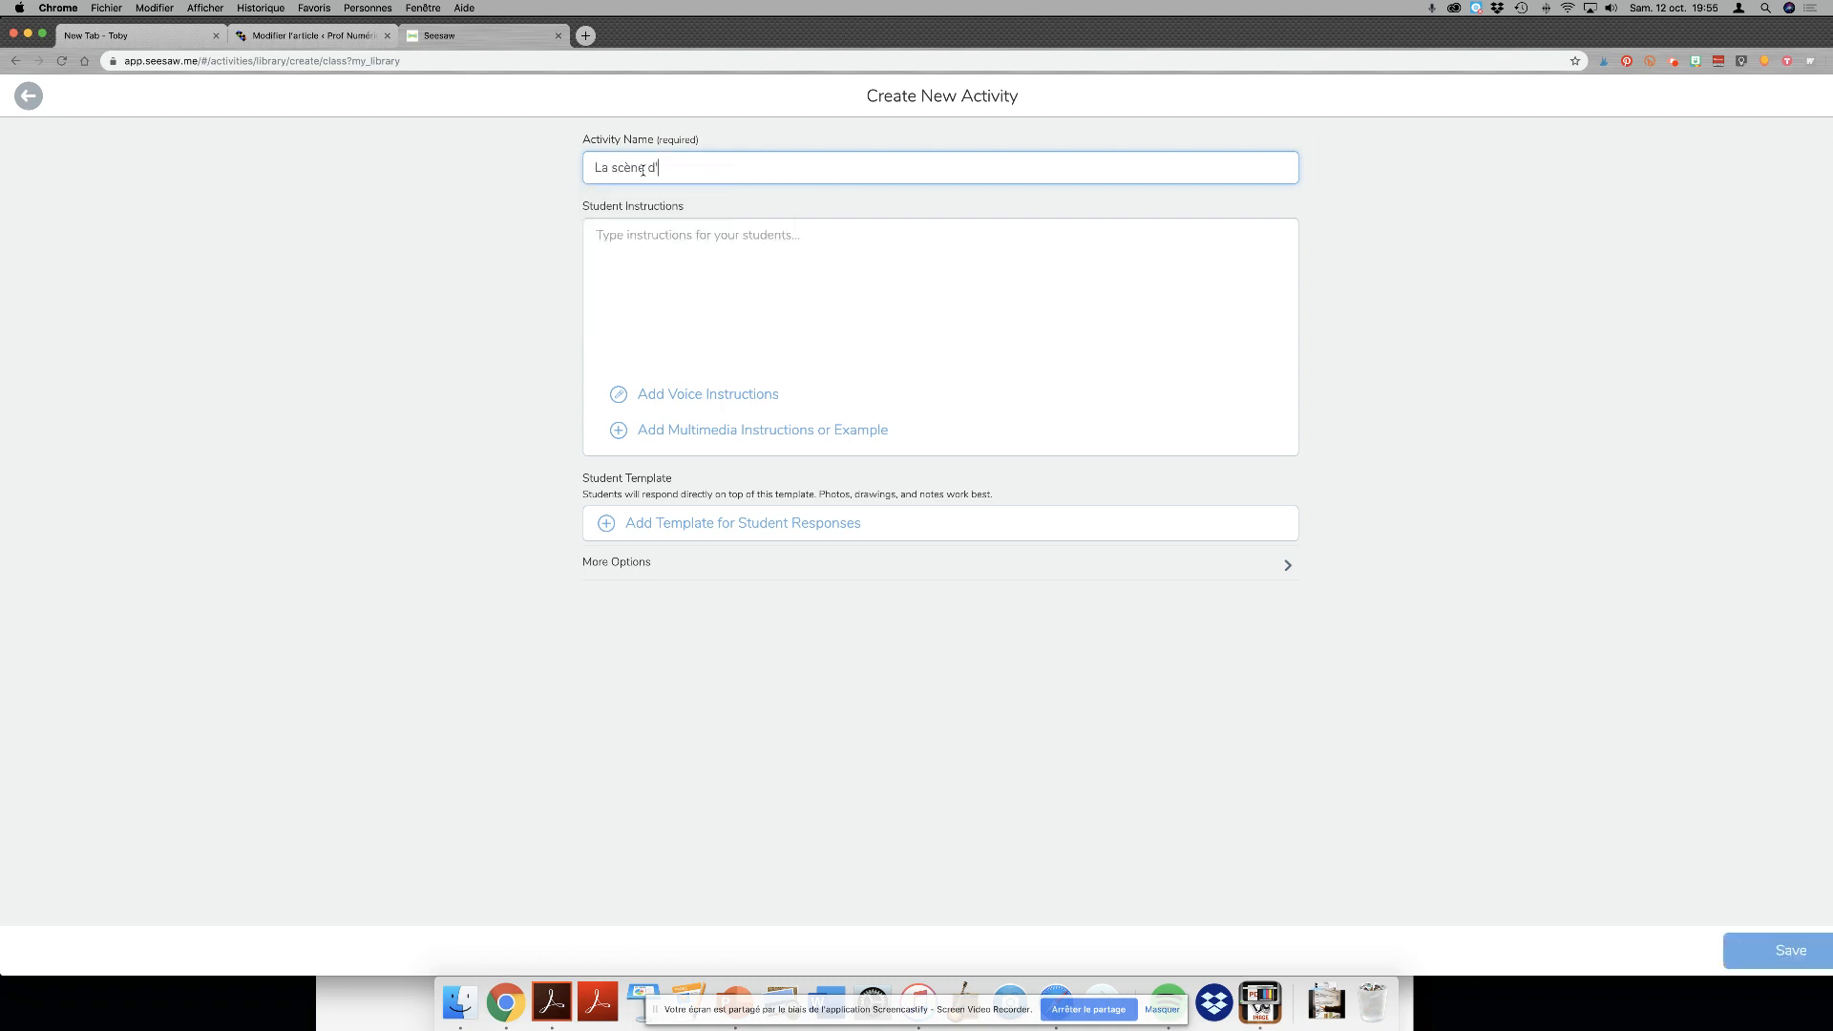
pyautogui.write('automne')
pyautogui.click(660, 241)
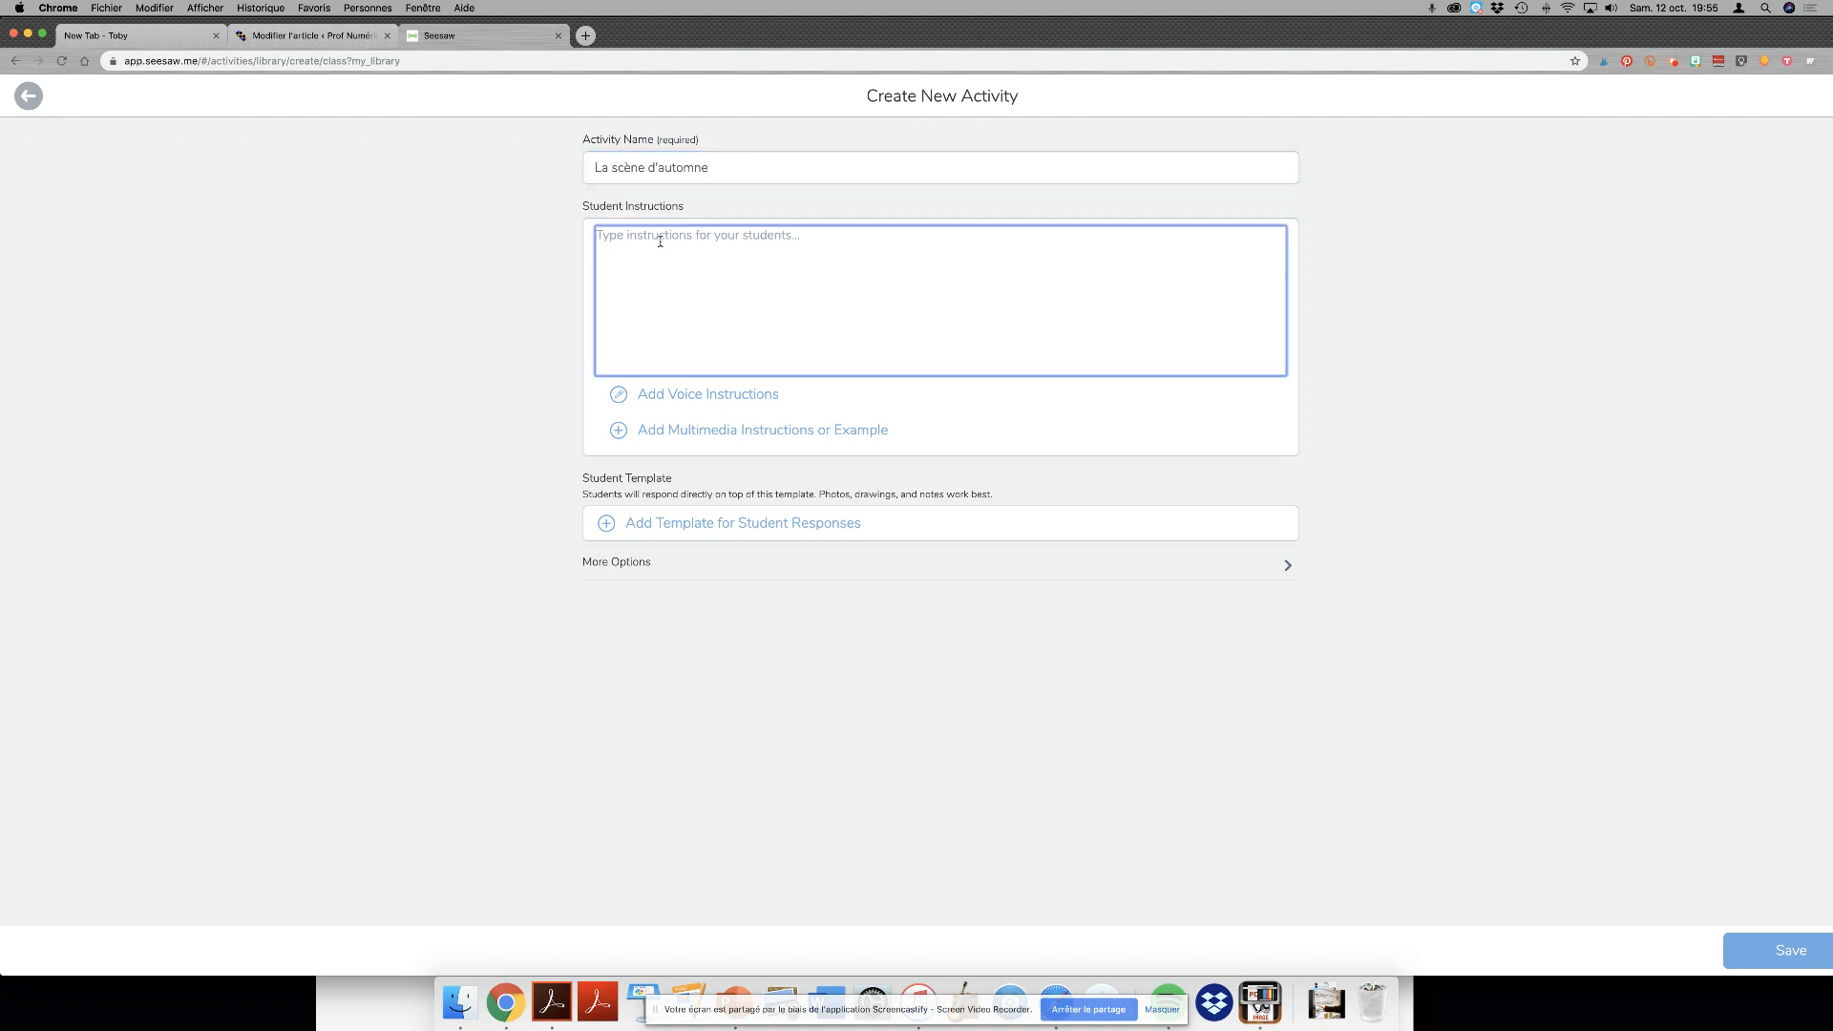
pyautogui.write("Écrire tous les mots qu'ils voient dans l'image.")
pyautogui.moveTo(863, 256); pyautogui.dragTo(585, 233)
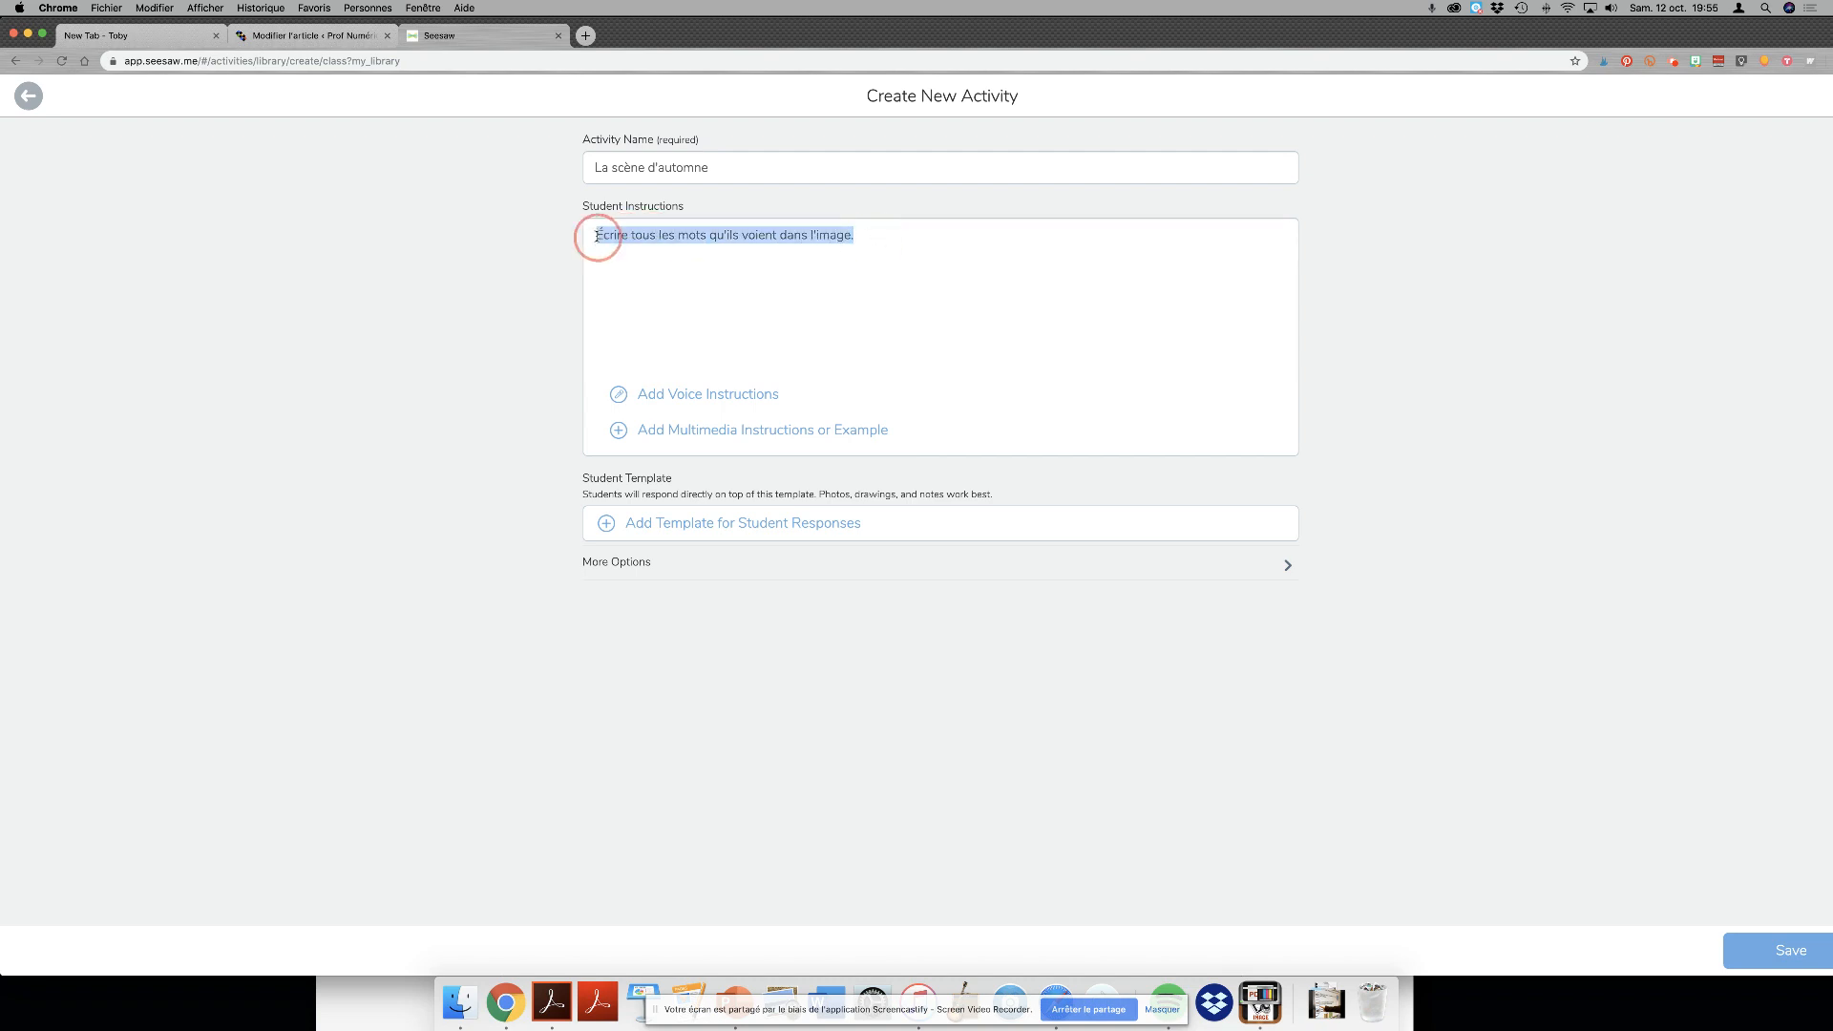
pyautogui.press('BackSpace')
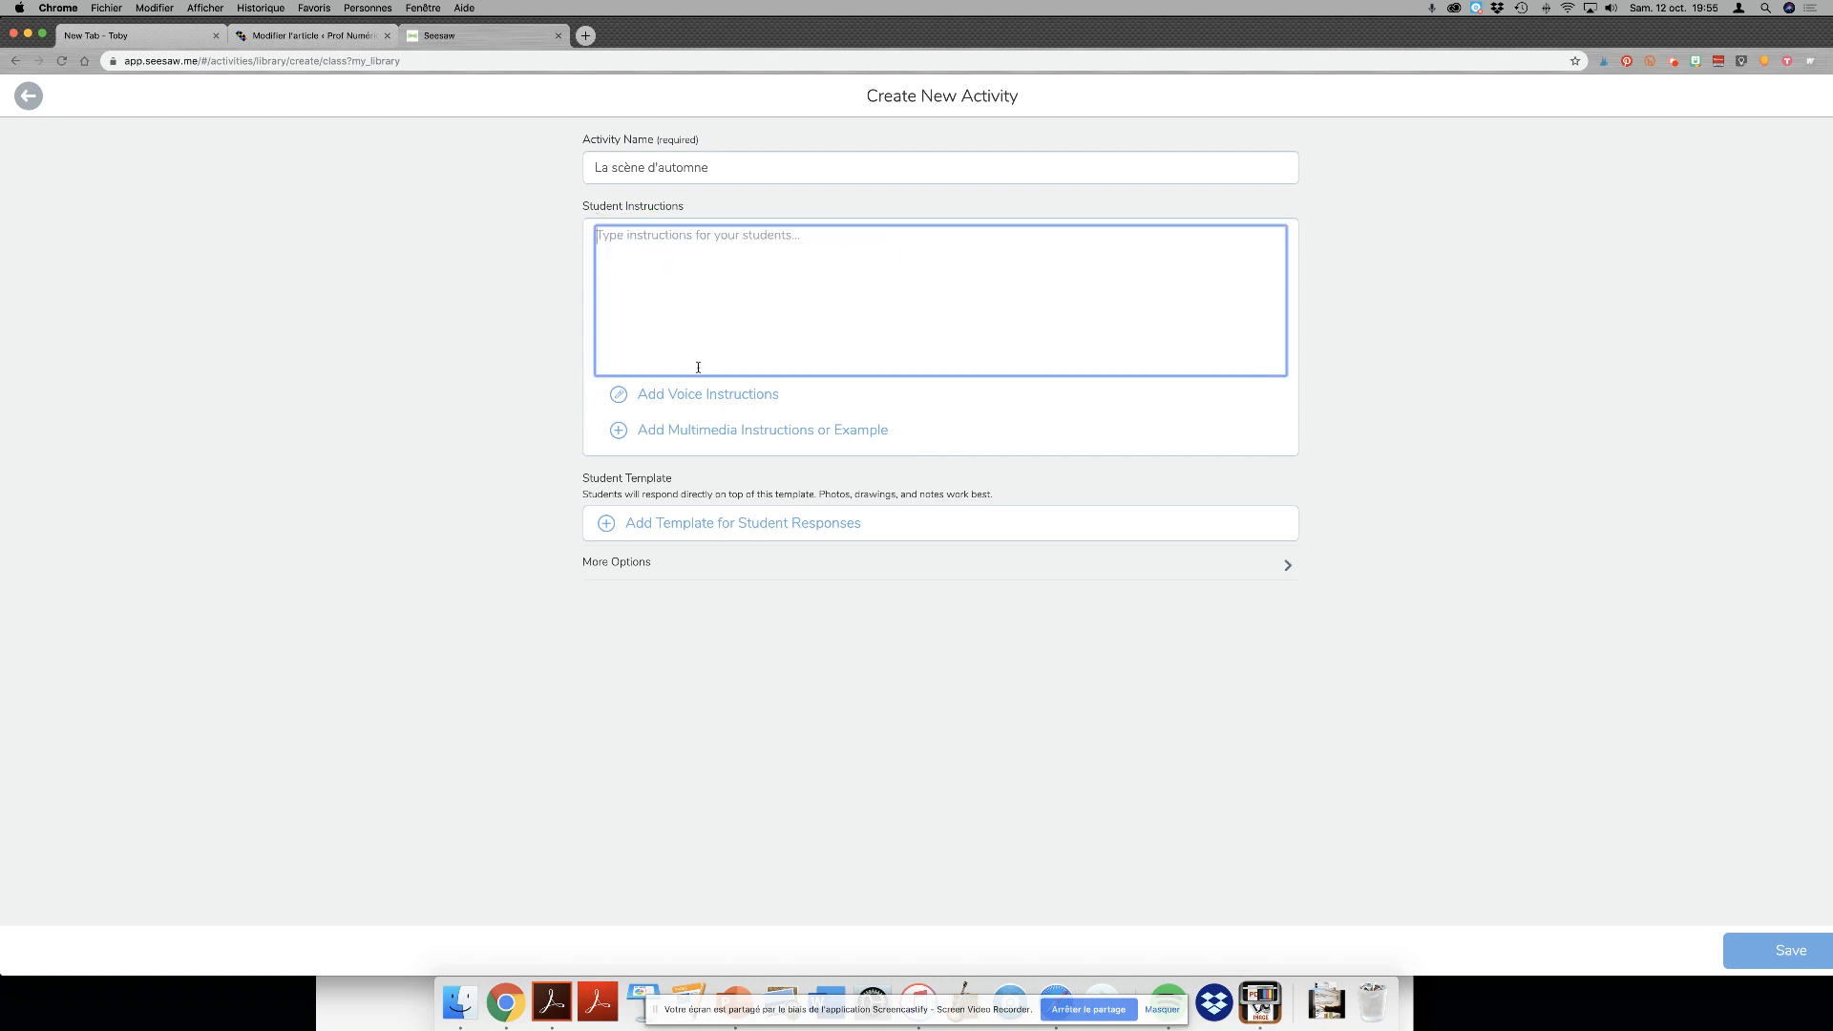
# - Attach the image Gratuite-SeesawMotDuJour-PUBLIE_001.jpg from the computer as the template for student responses
pyautogui.click(685, 527)
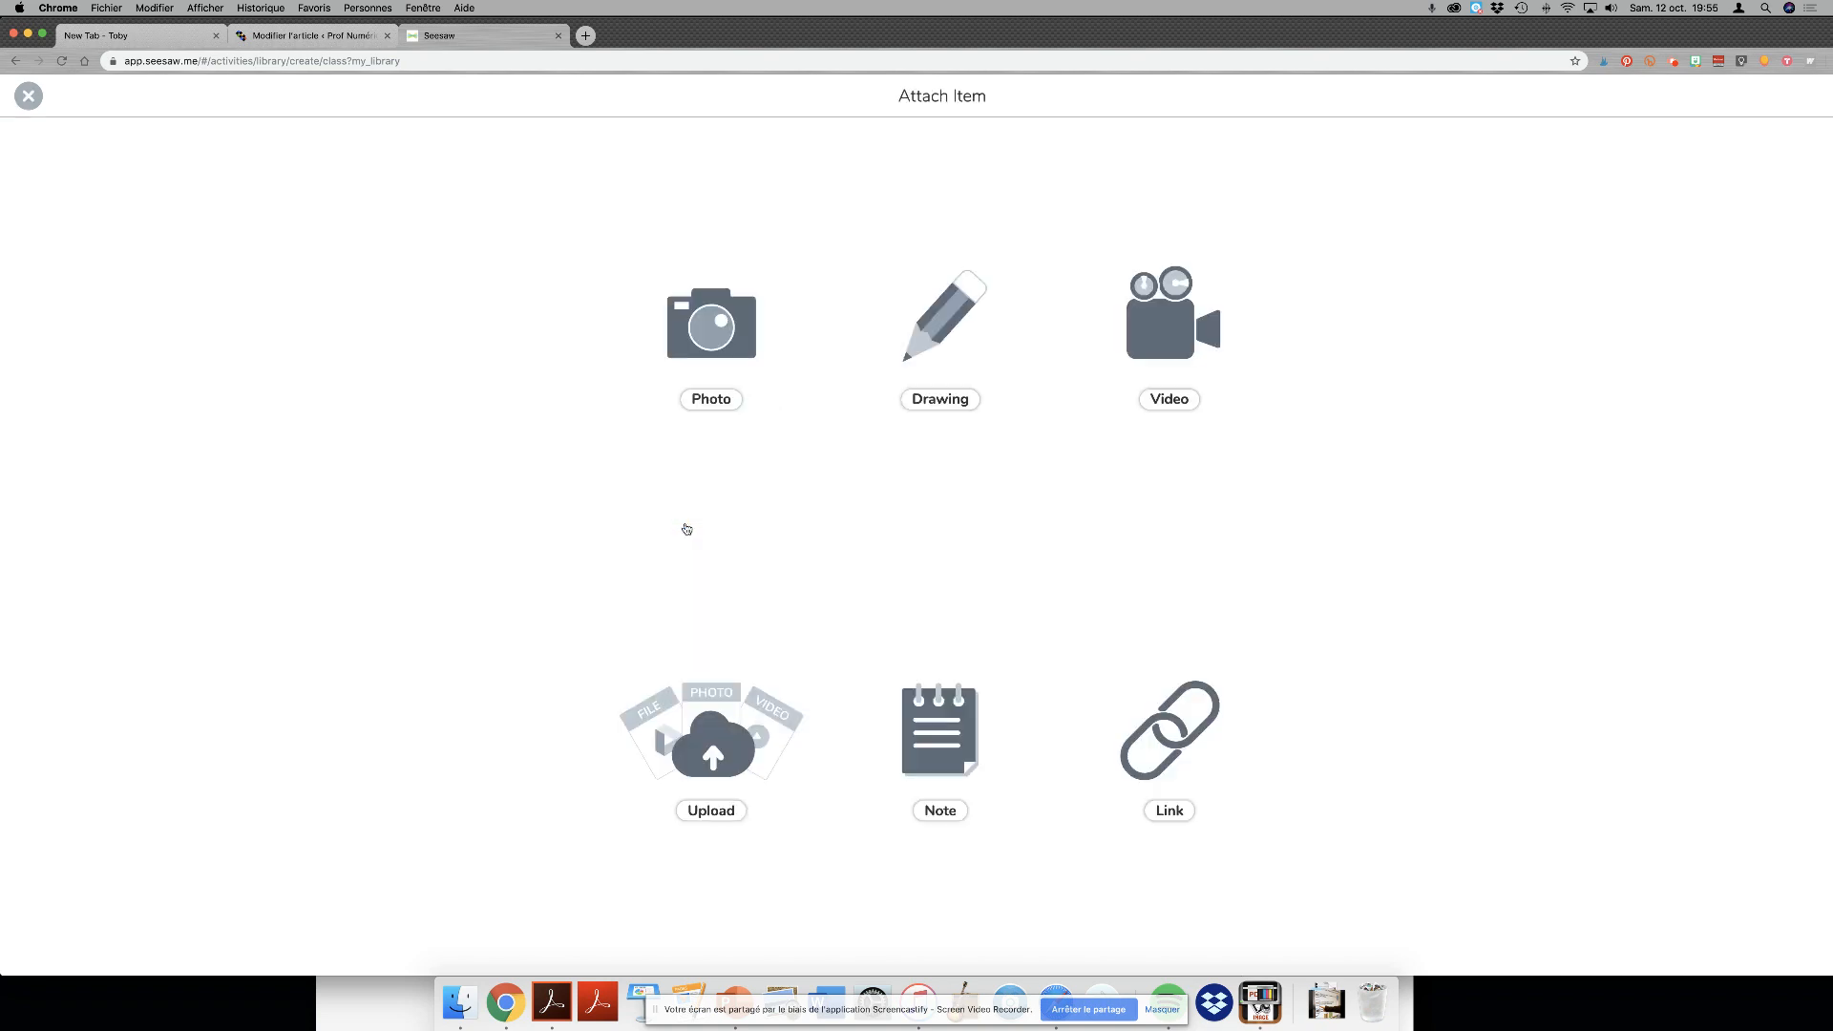
pyautogui.click(733, 744)
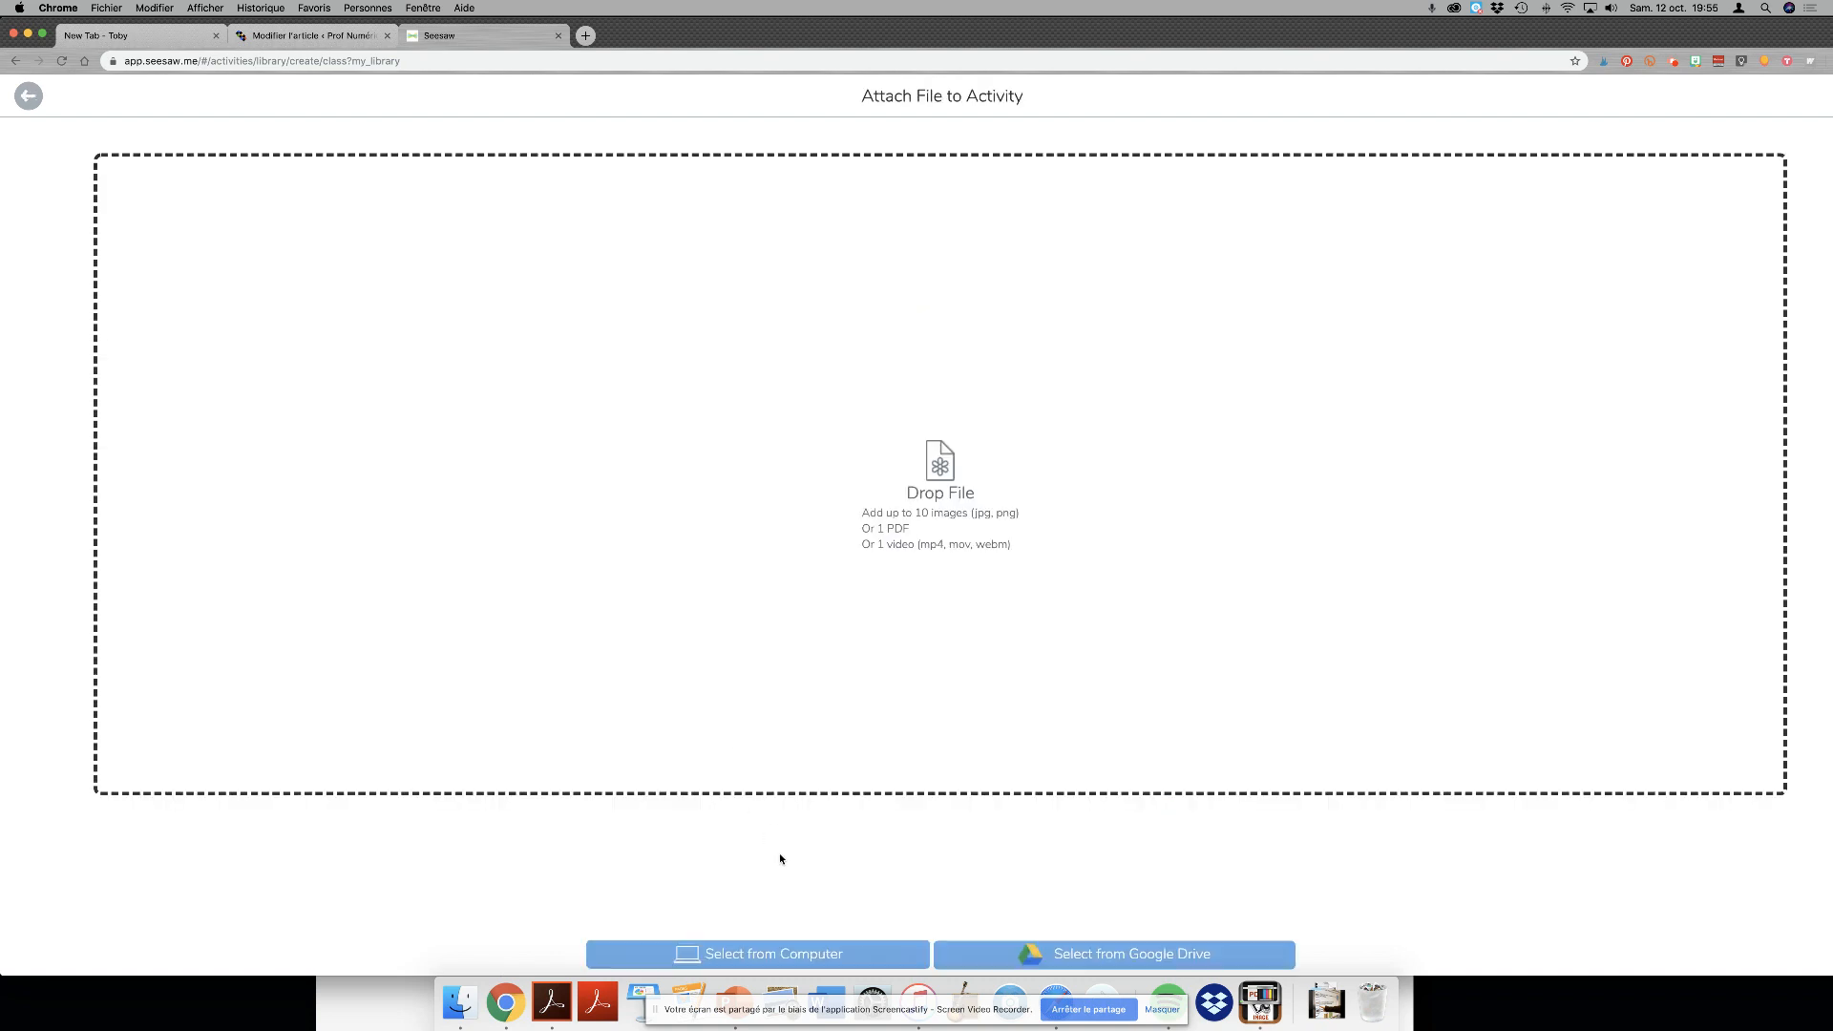
pyautogui.click(802, 952)
pyautogui.click(667, 669)
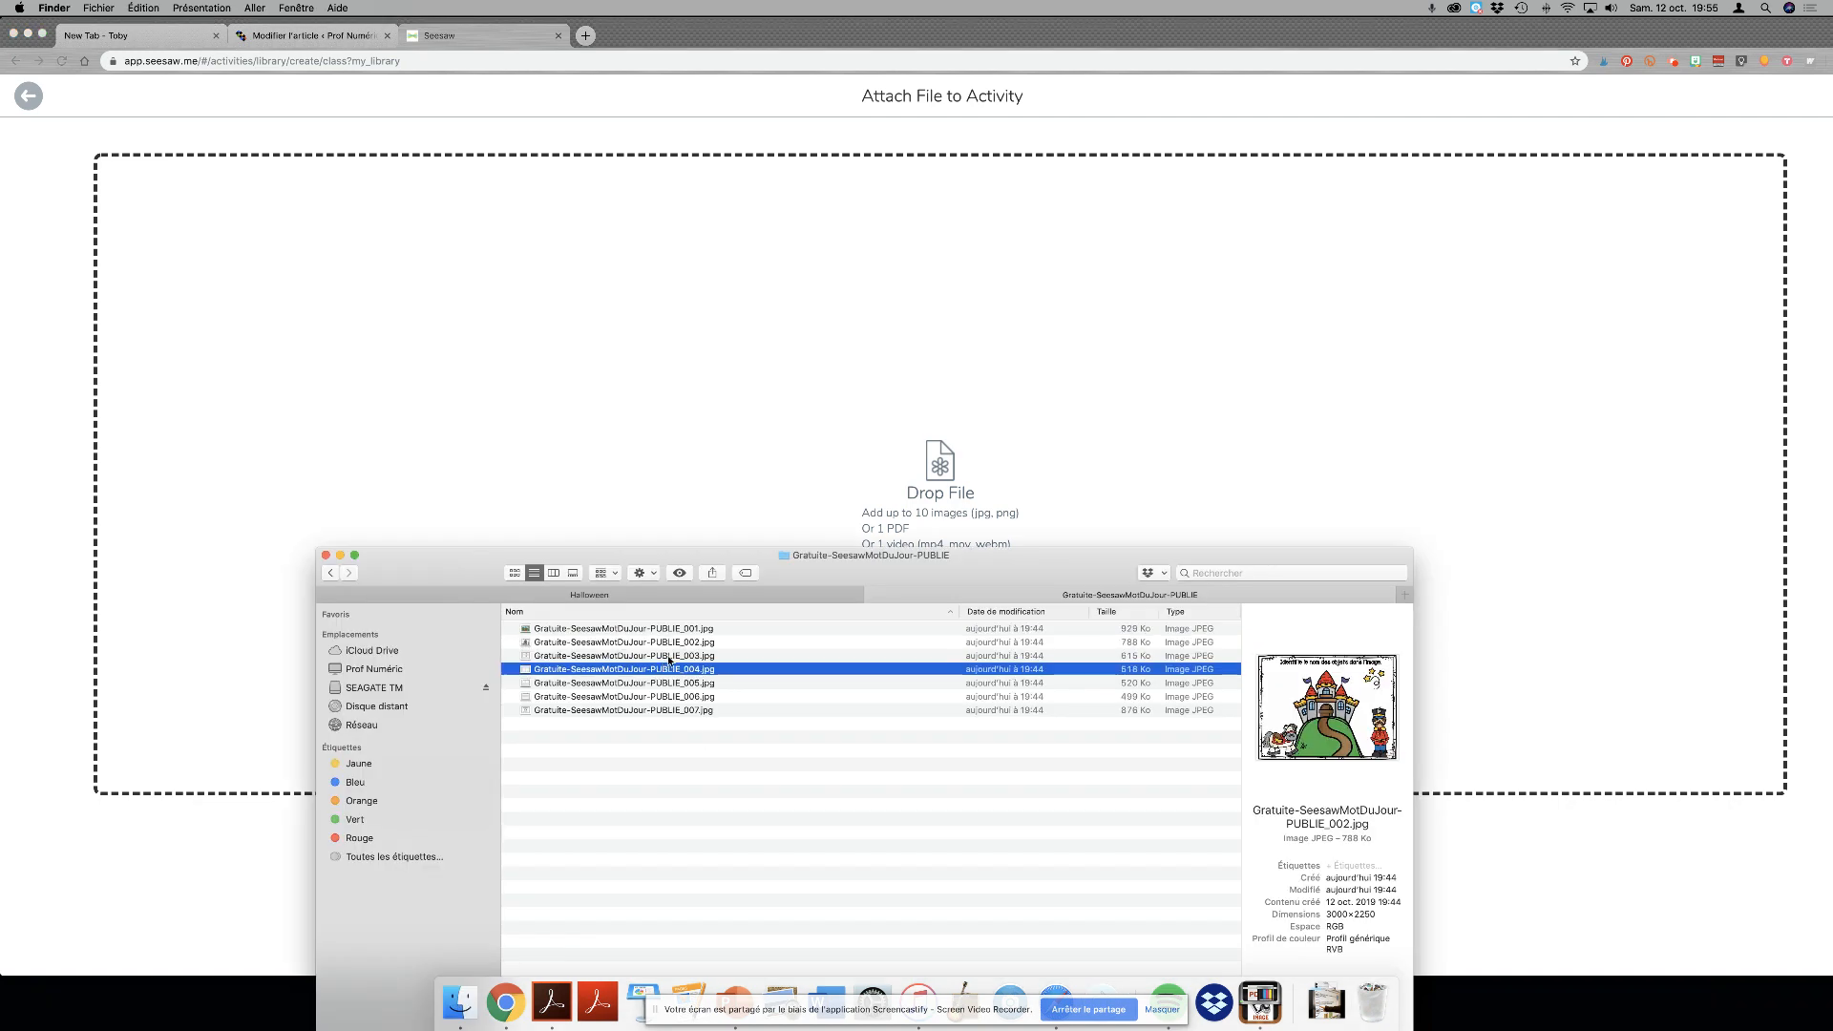
pyautogui.click(694, 630)
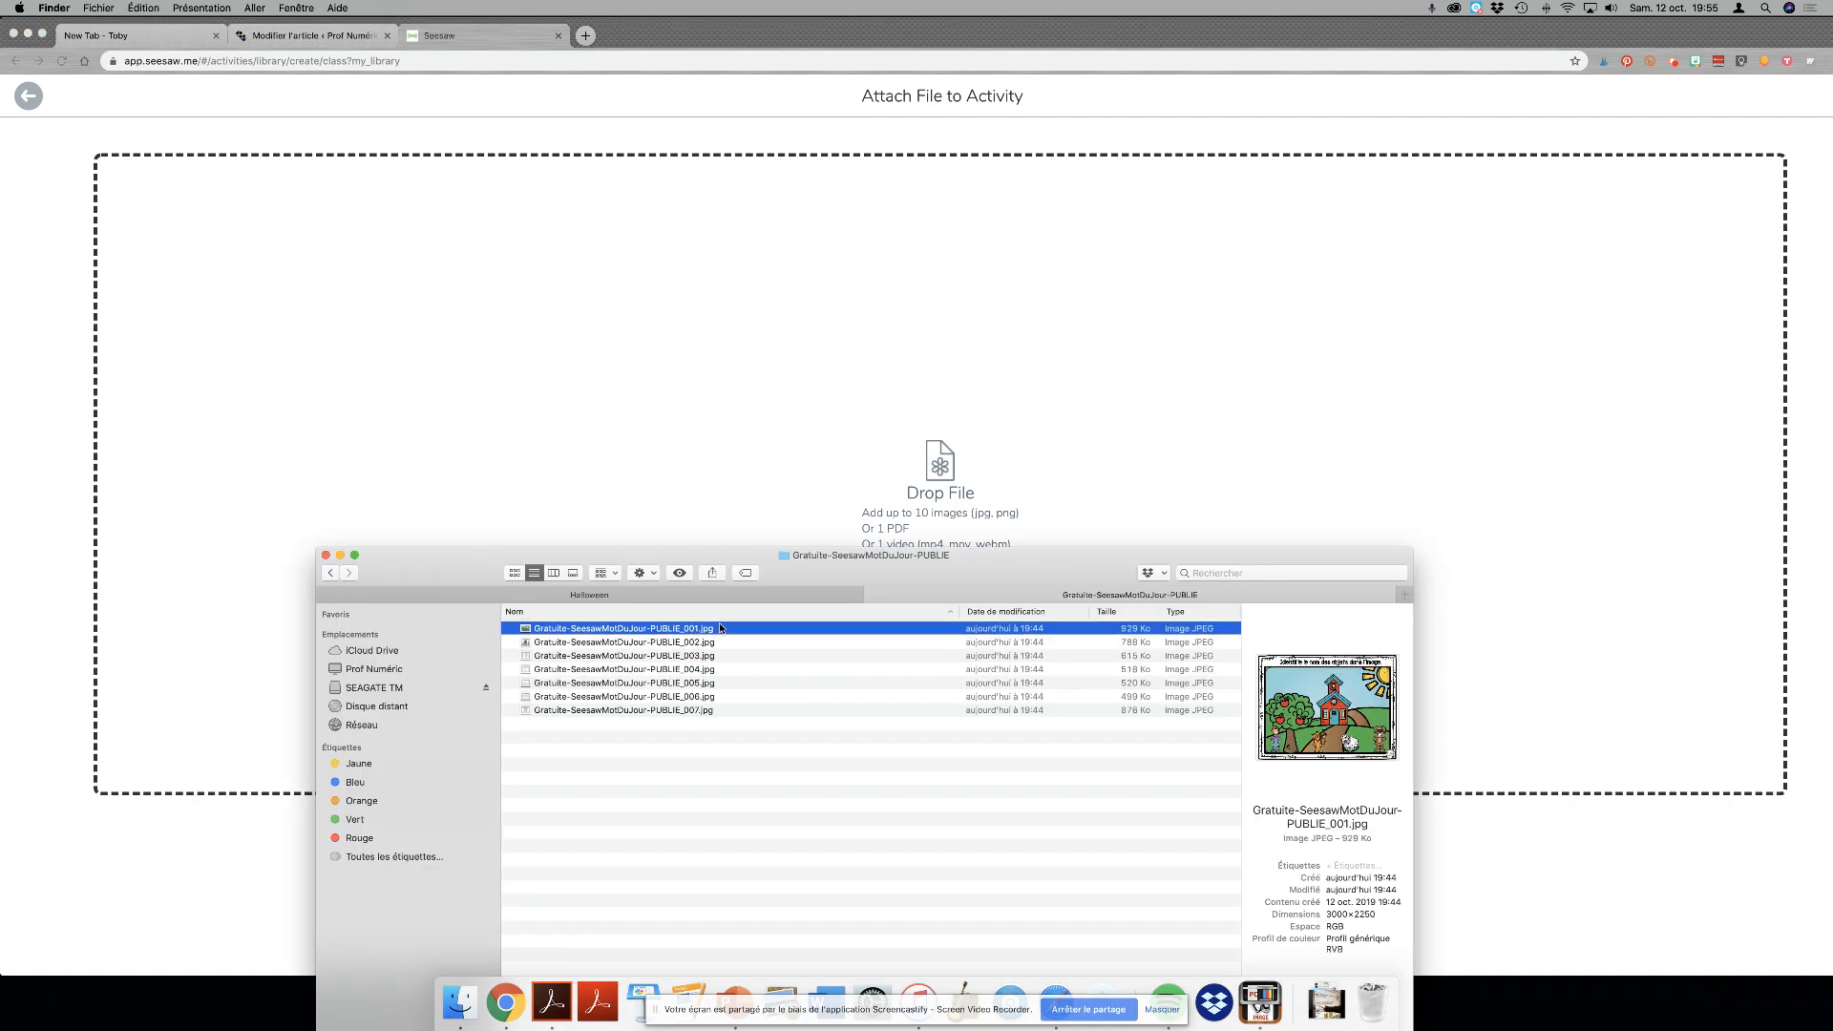
pyautogui.doubleClick(719, 633)
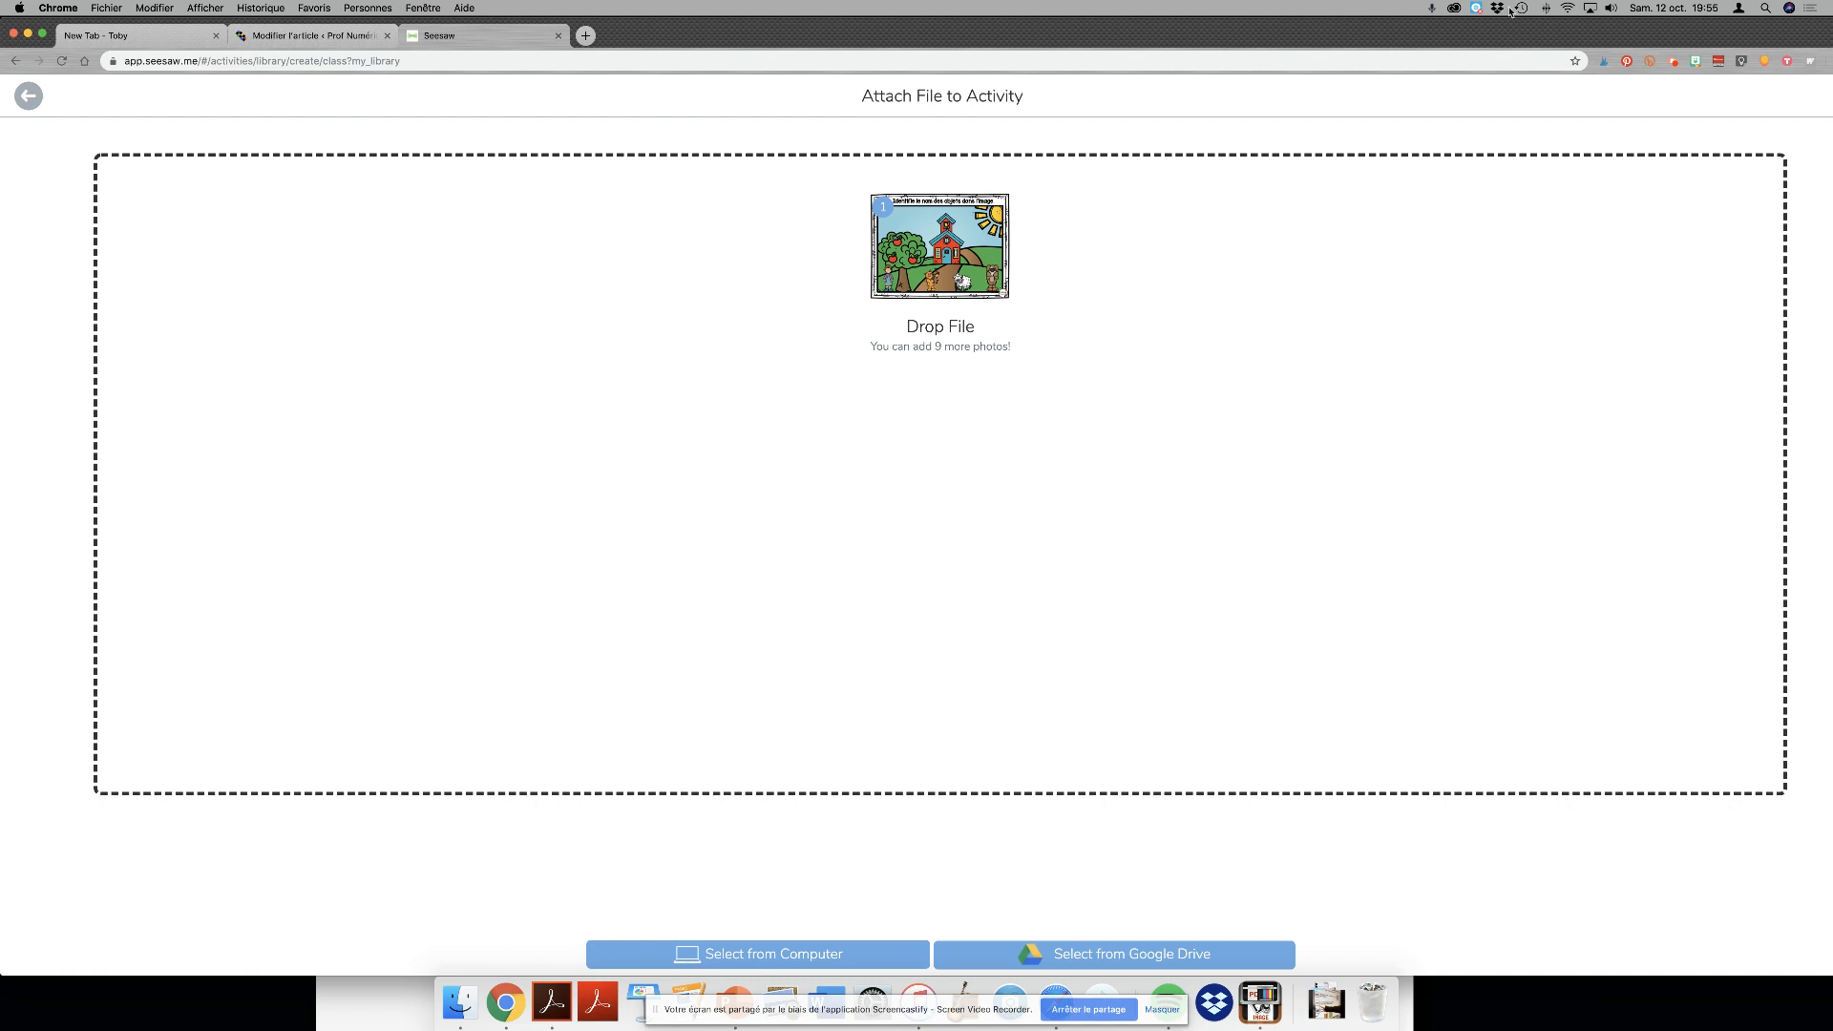
pyautogui.moveTo(1752, 34); pyautogui.dragTo(1744, 34)
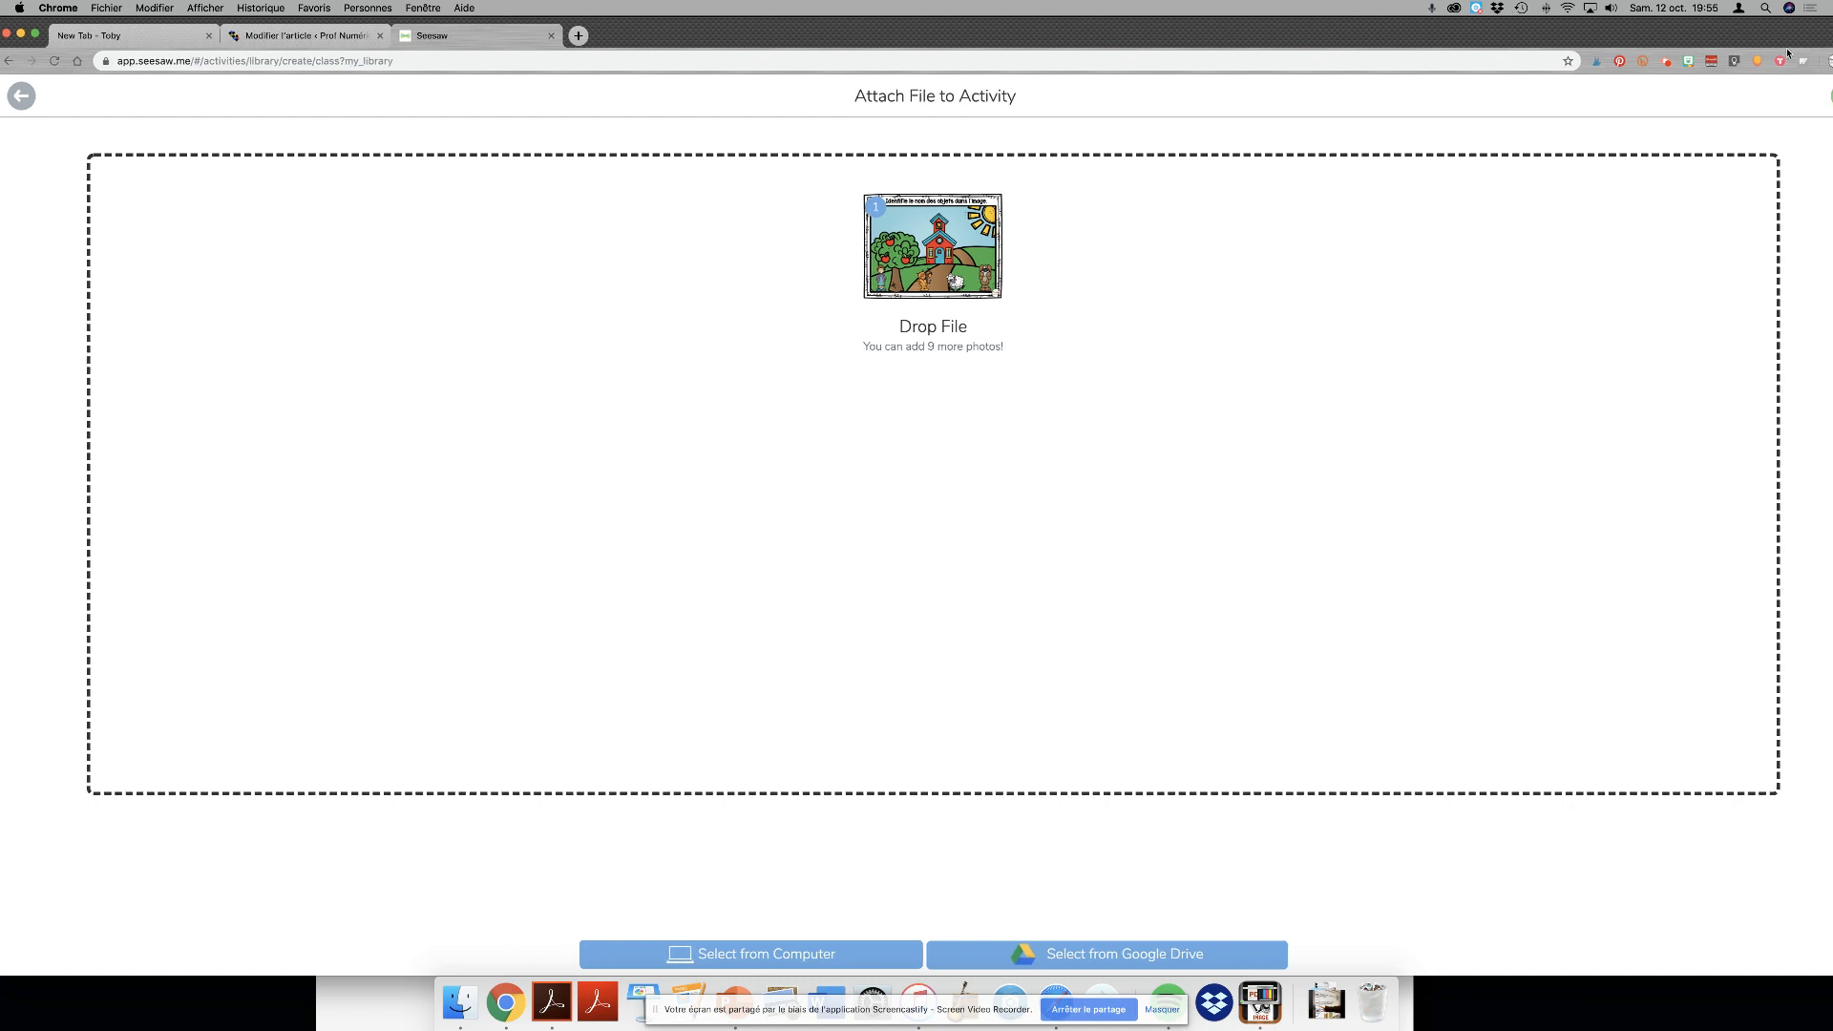
pyautogui.click(1829, 97)
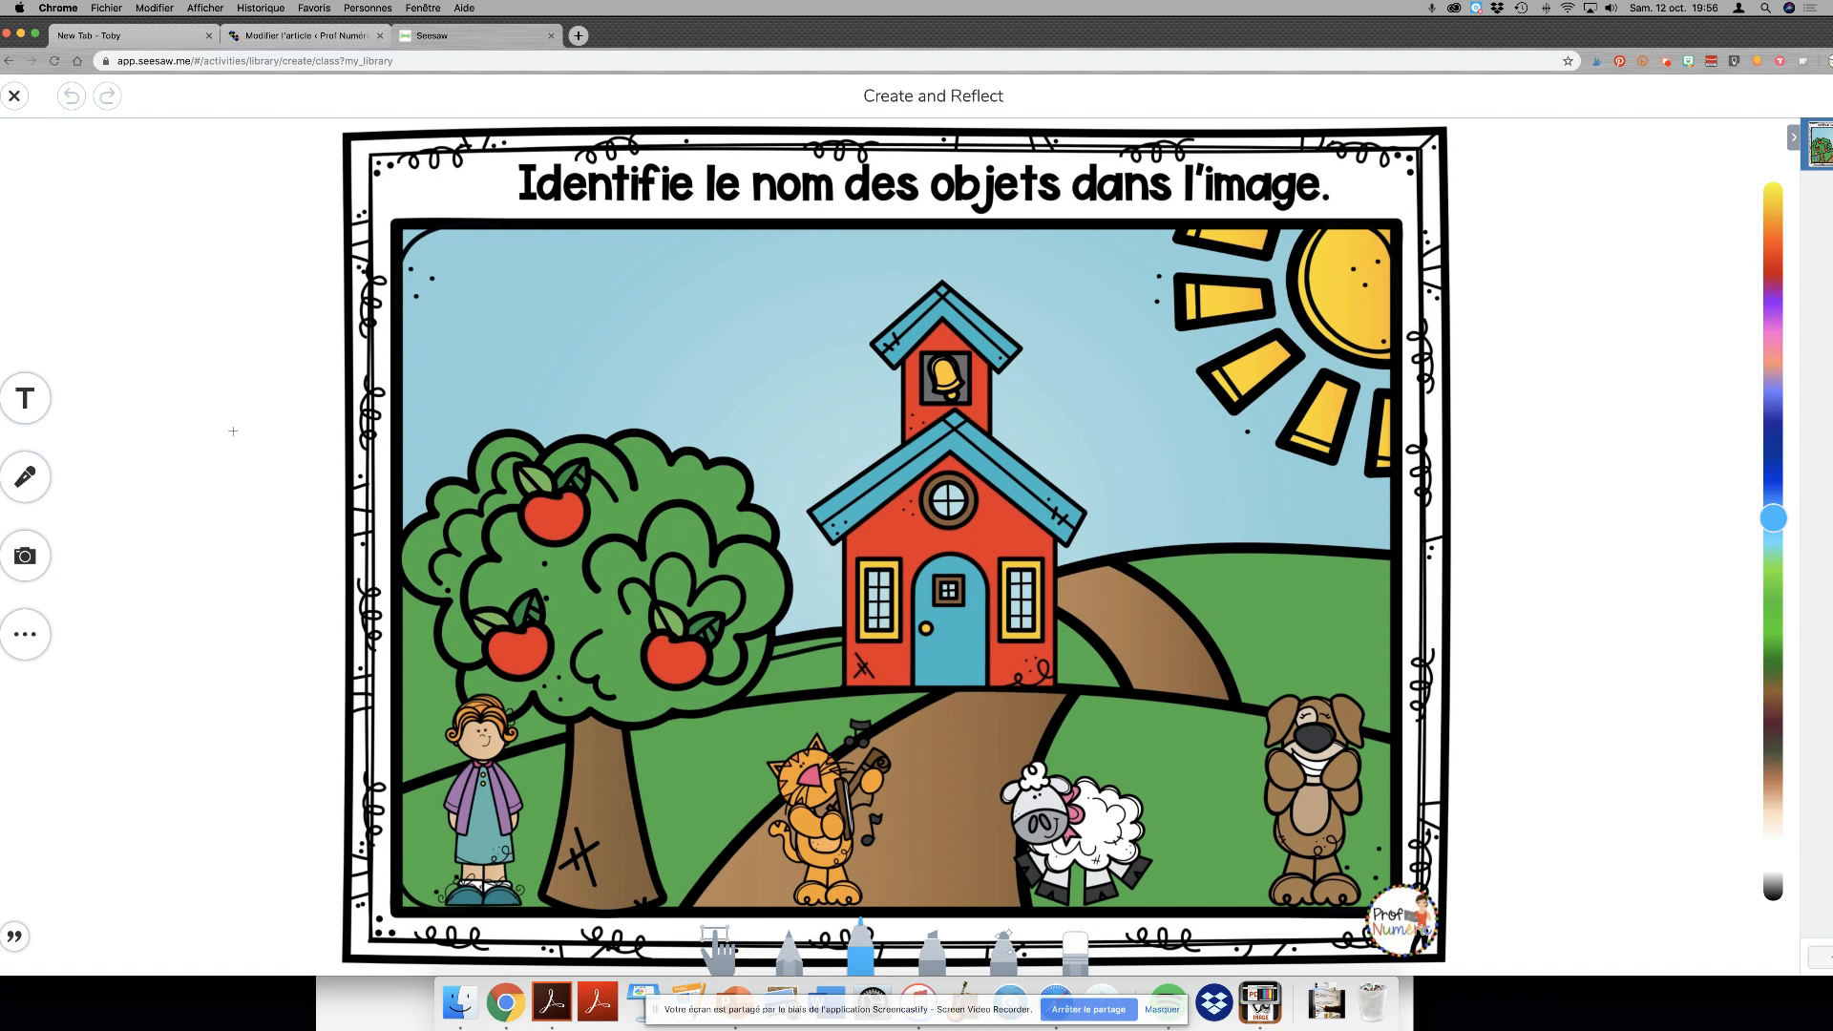
# - Add a text label reading "pomme" to the template and place it in the sky beside the school's bell tower
pyautogui.click(35, 404)
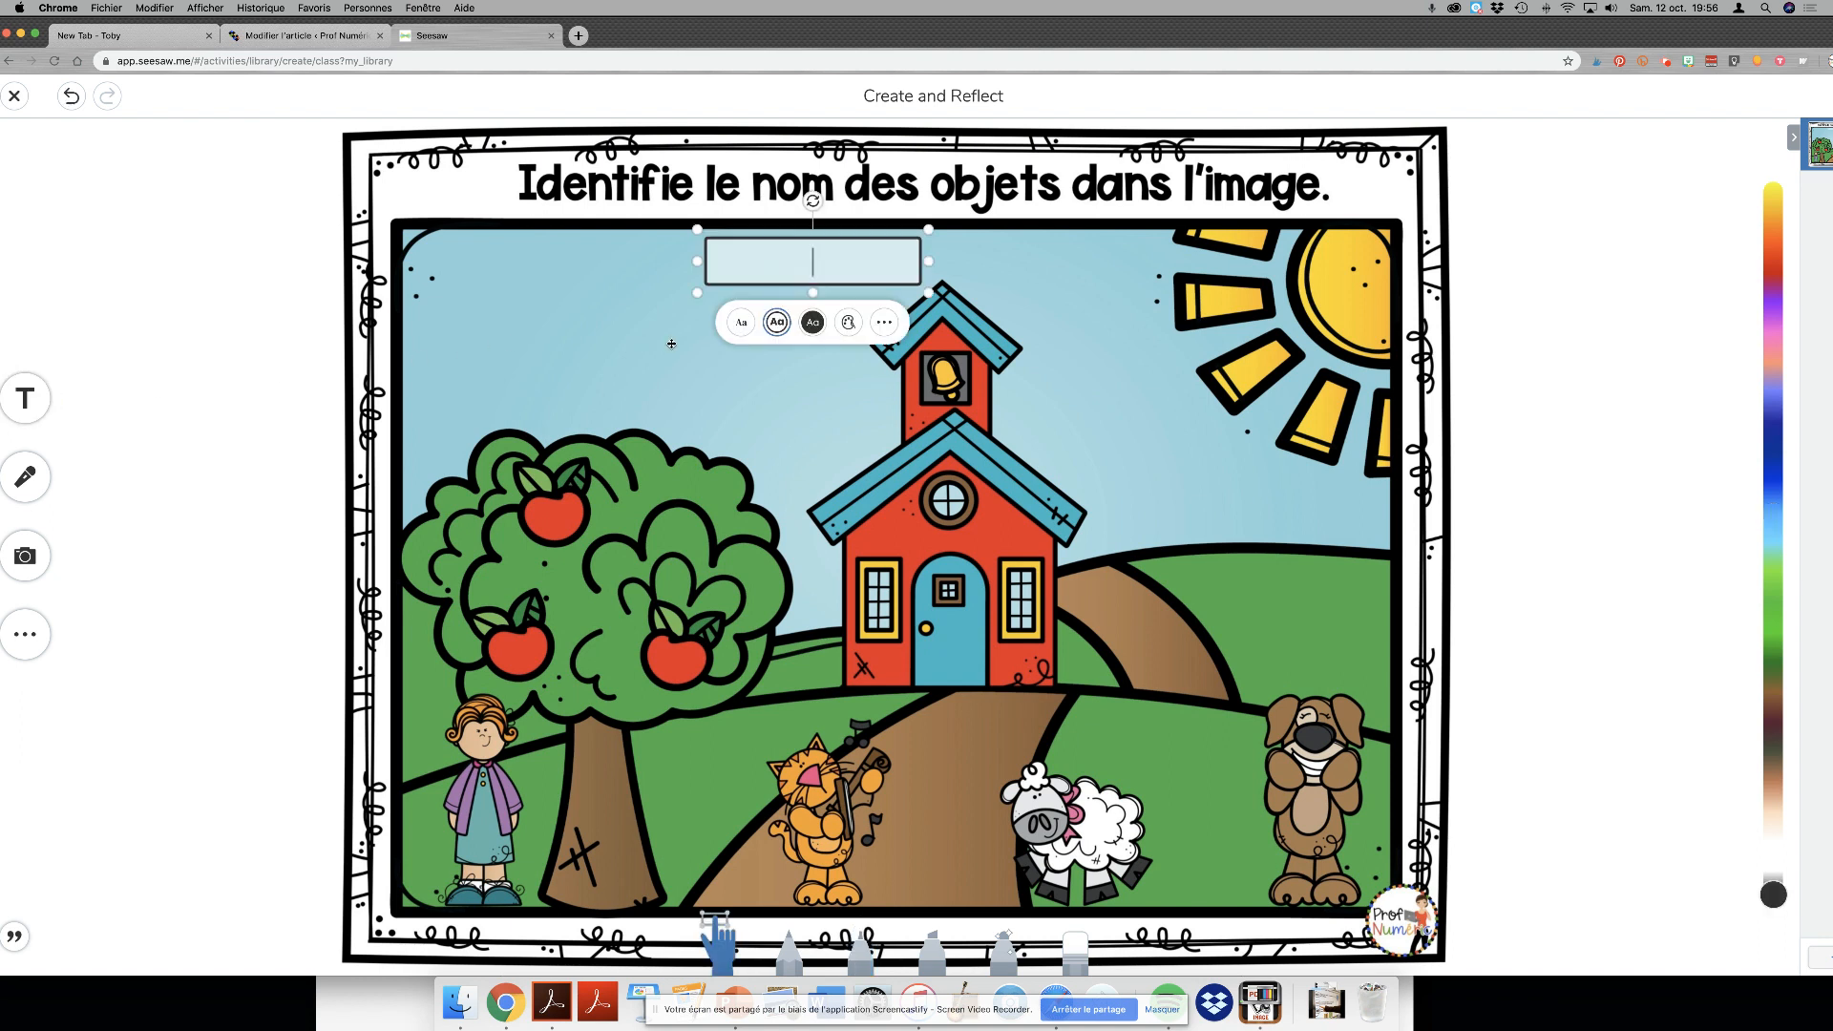
pyautogui.write('pomme')
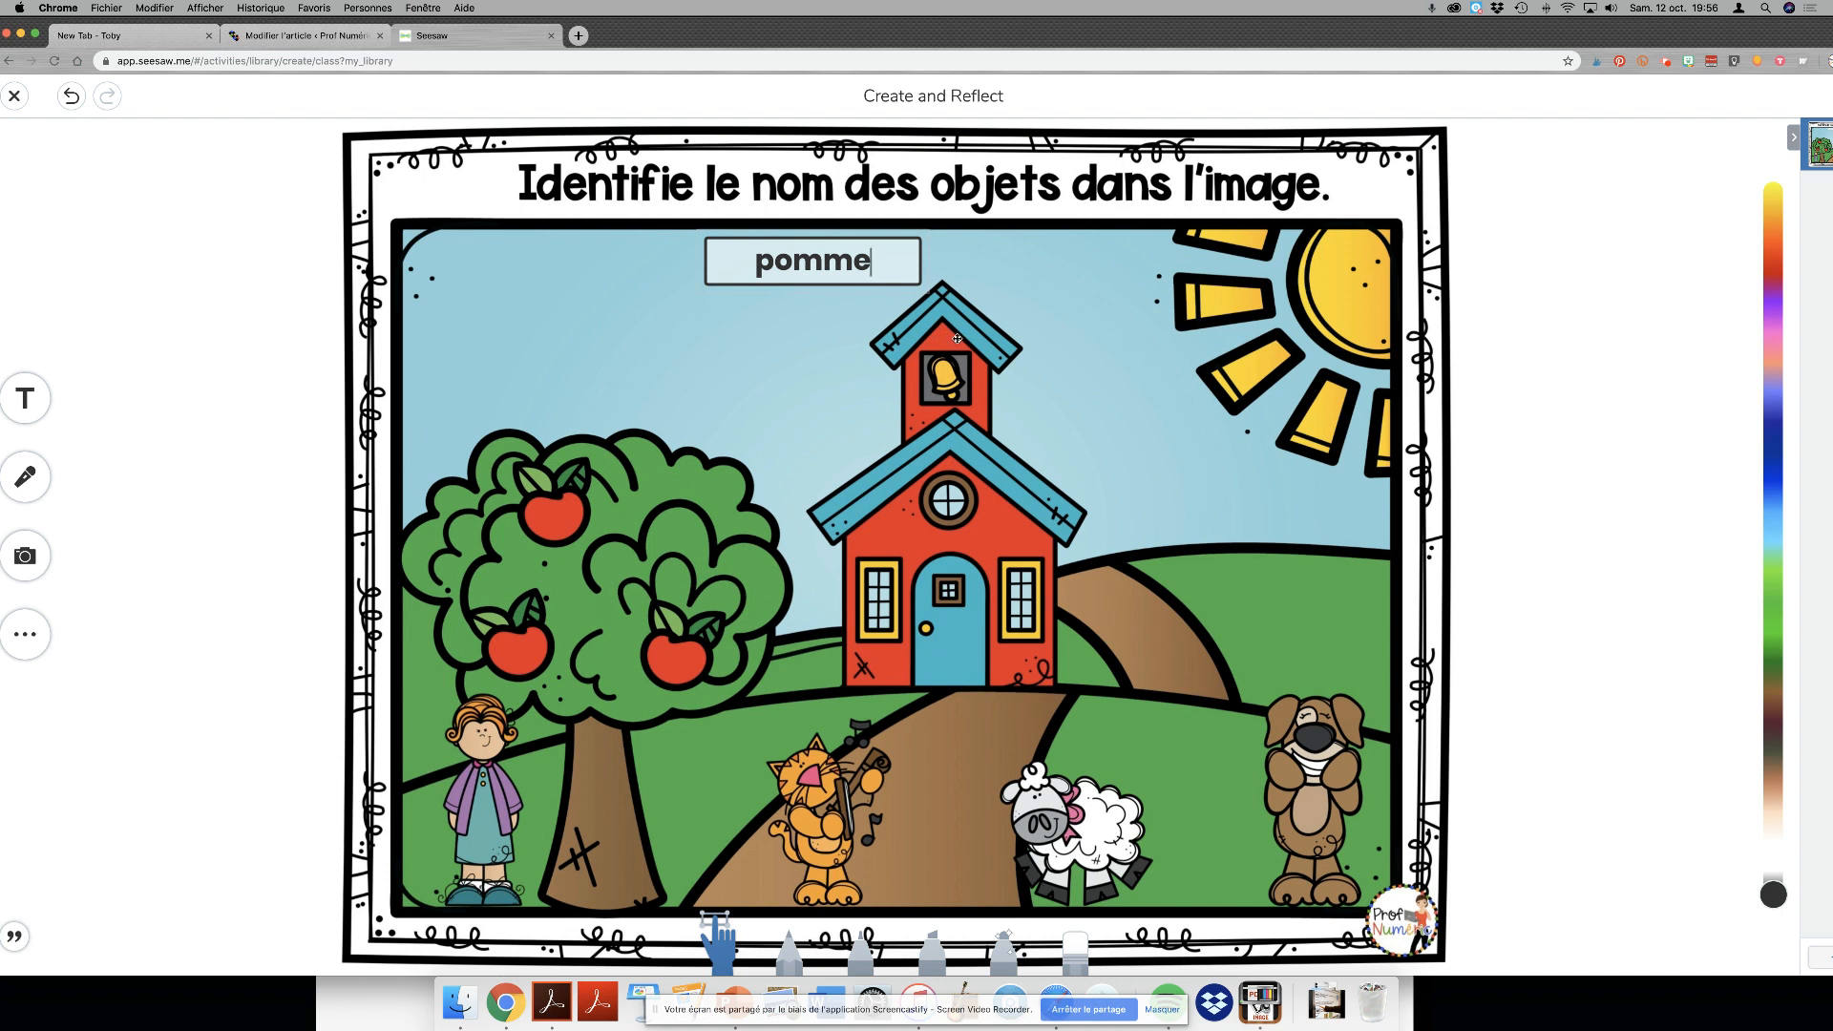
pyautogui.click(907, 237)
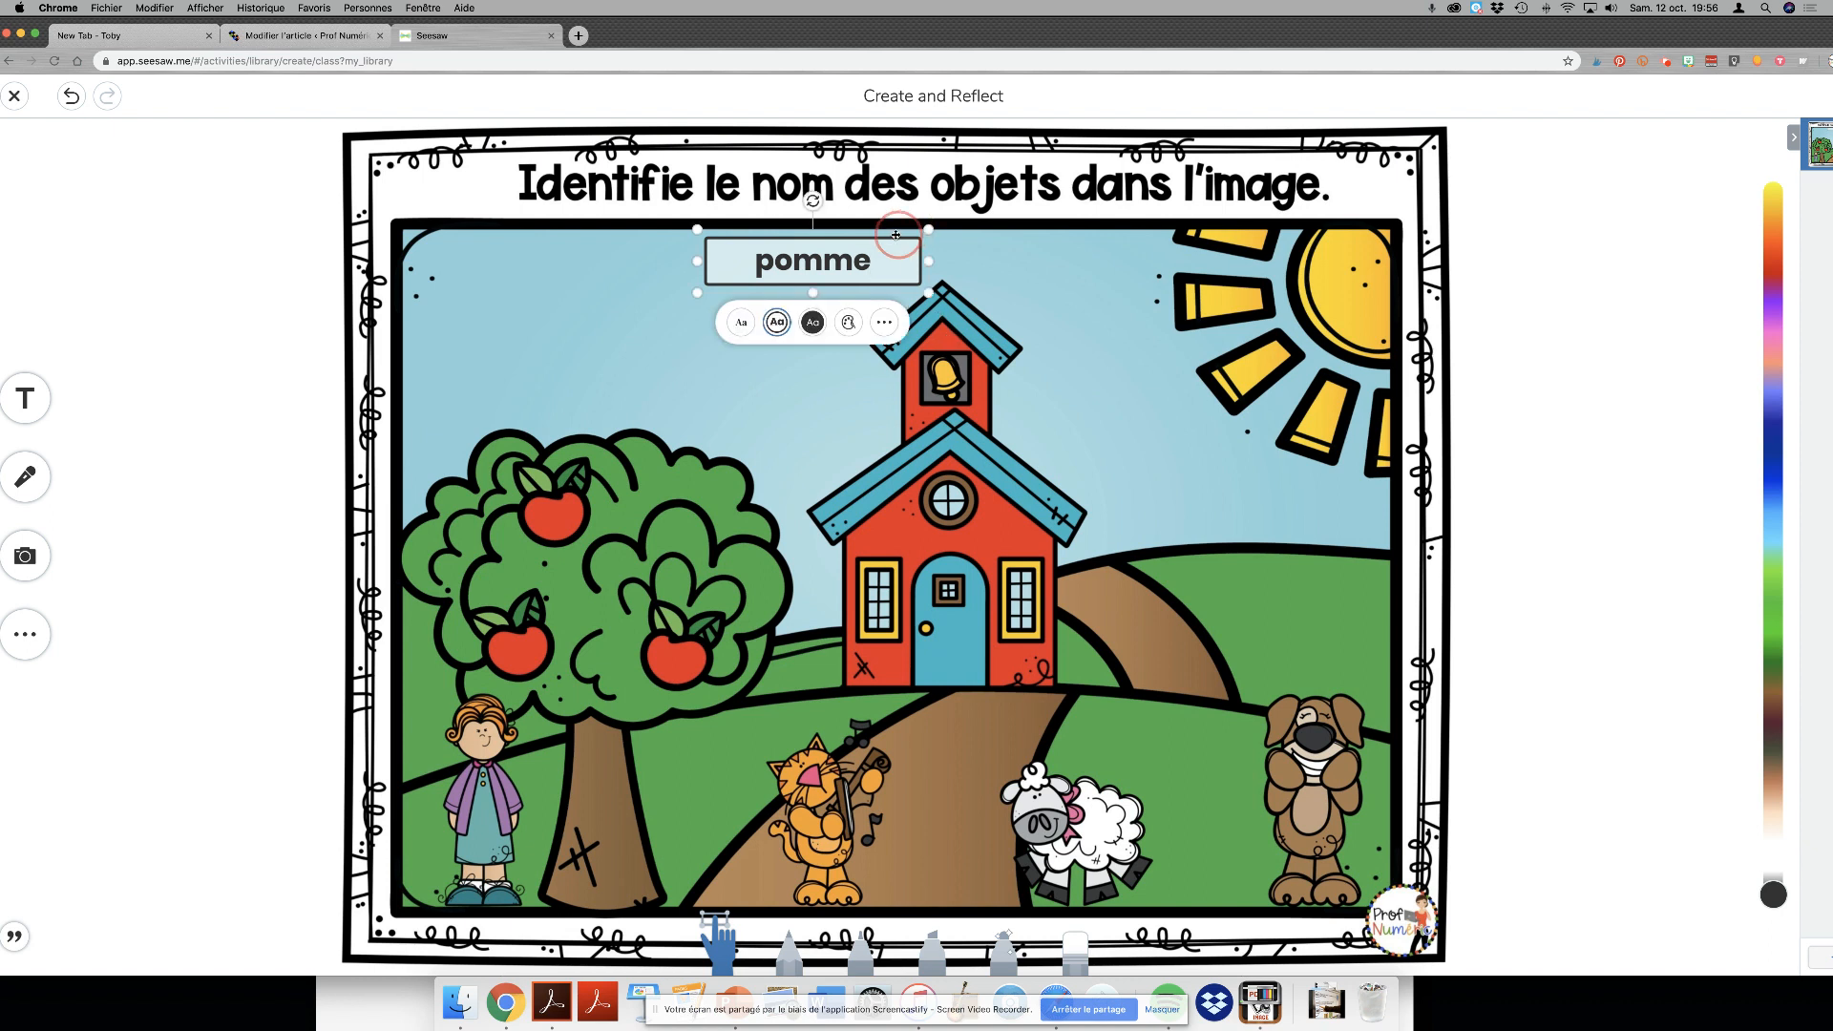
pyautogui.moveTo(860, 290); pyautogui.dragTo(734, 324)
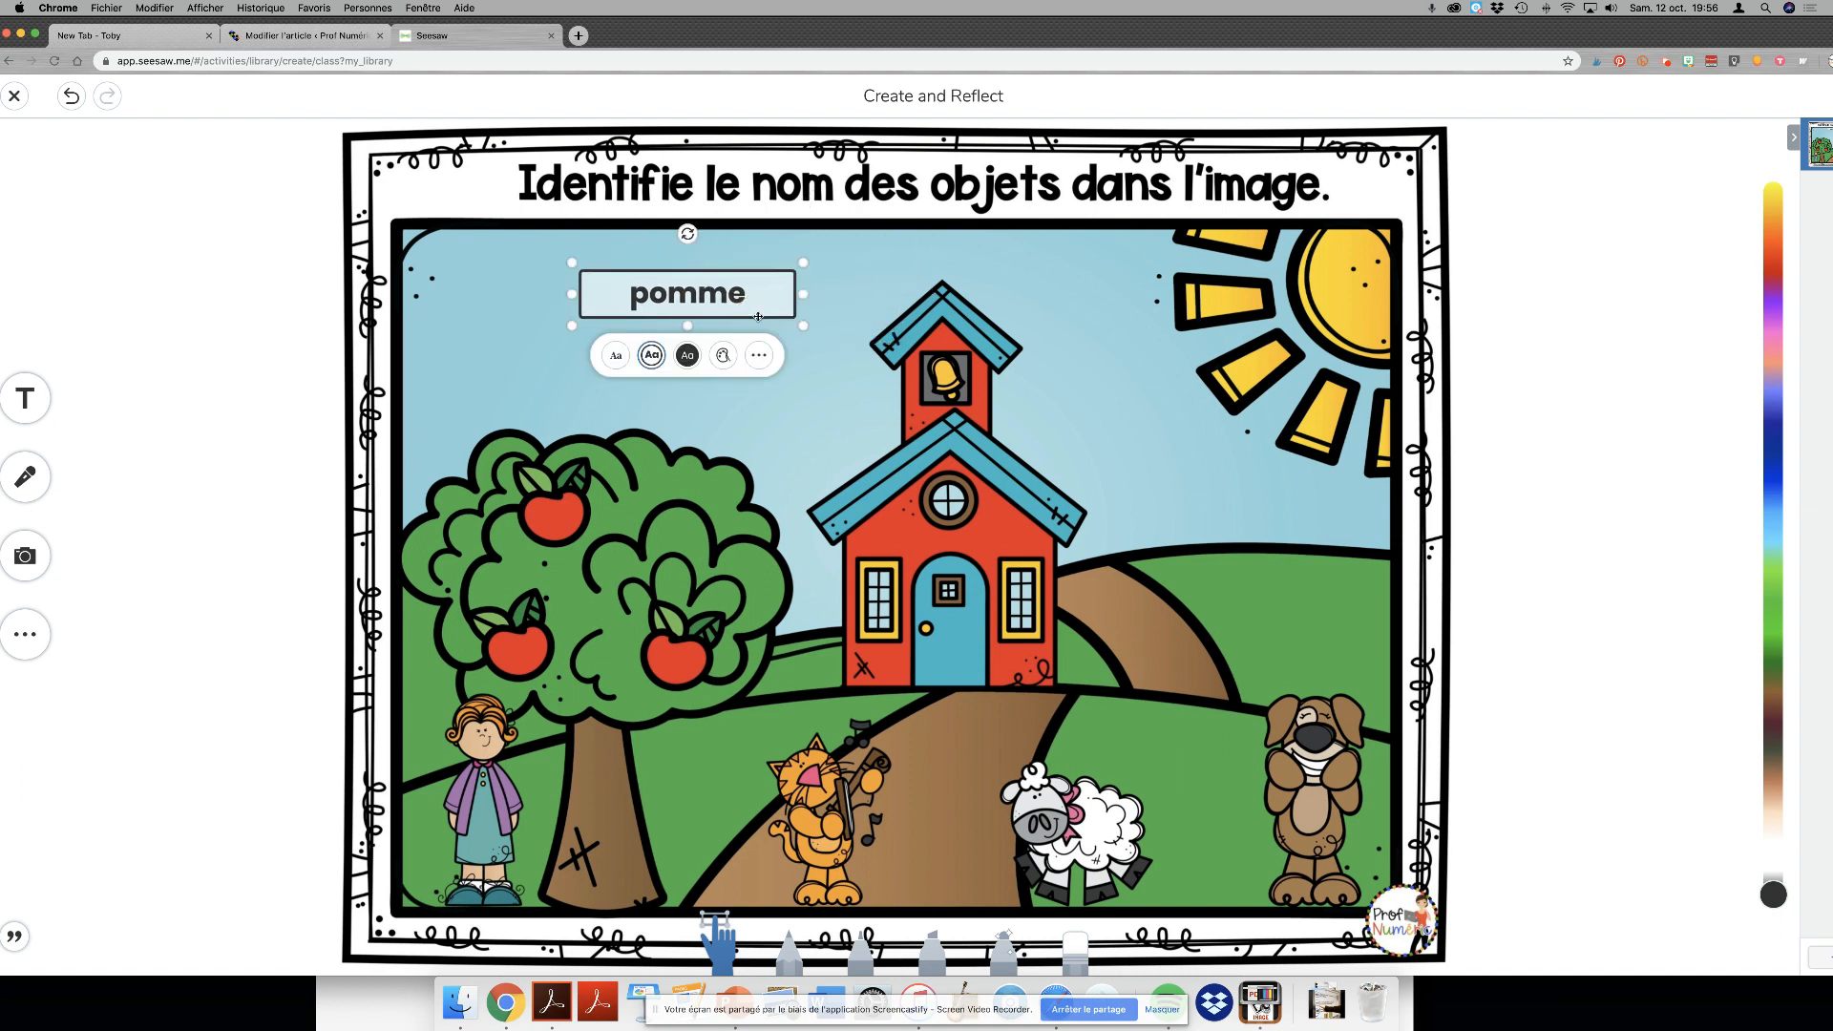
# - Style the "pomme" label with the Feather font and a solid red background
pyautogui.click(724, 355)
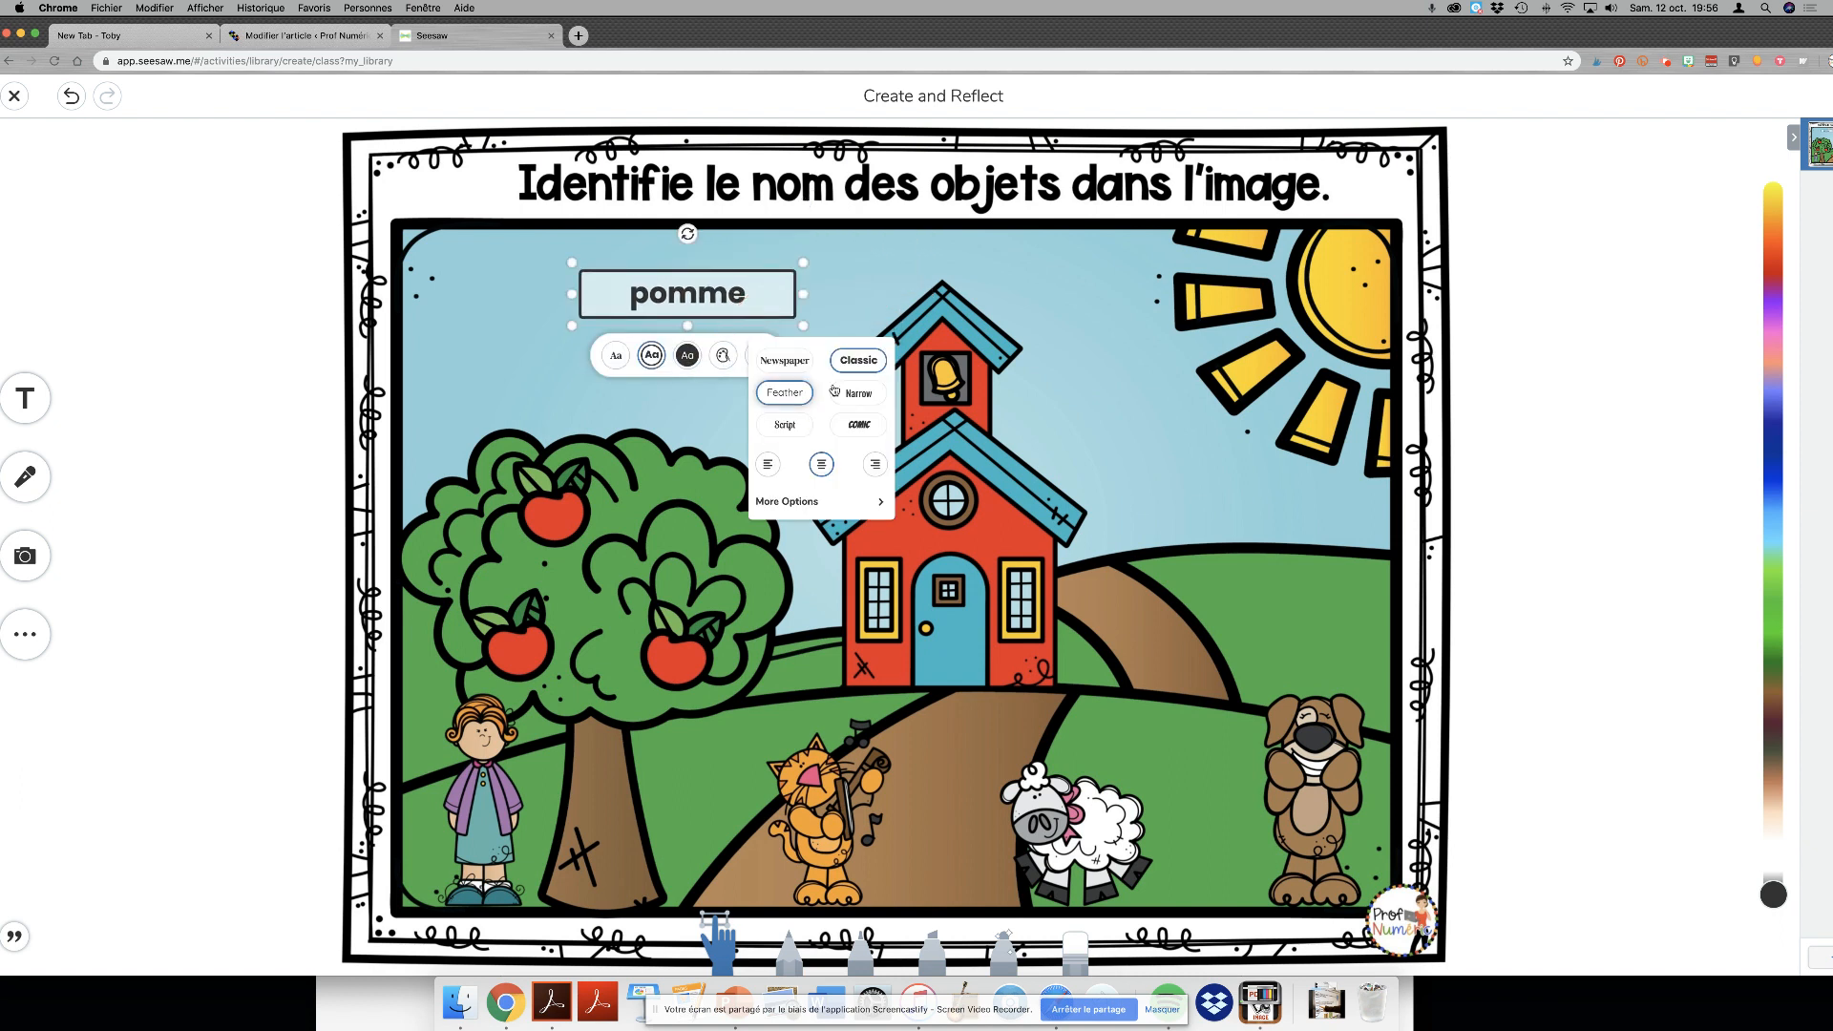
pyautogui.click(785, 361)
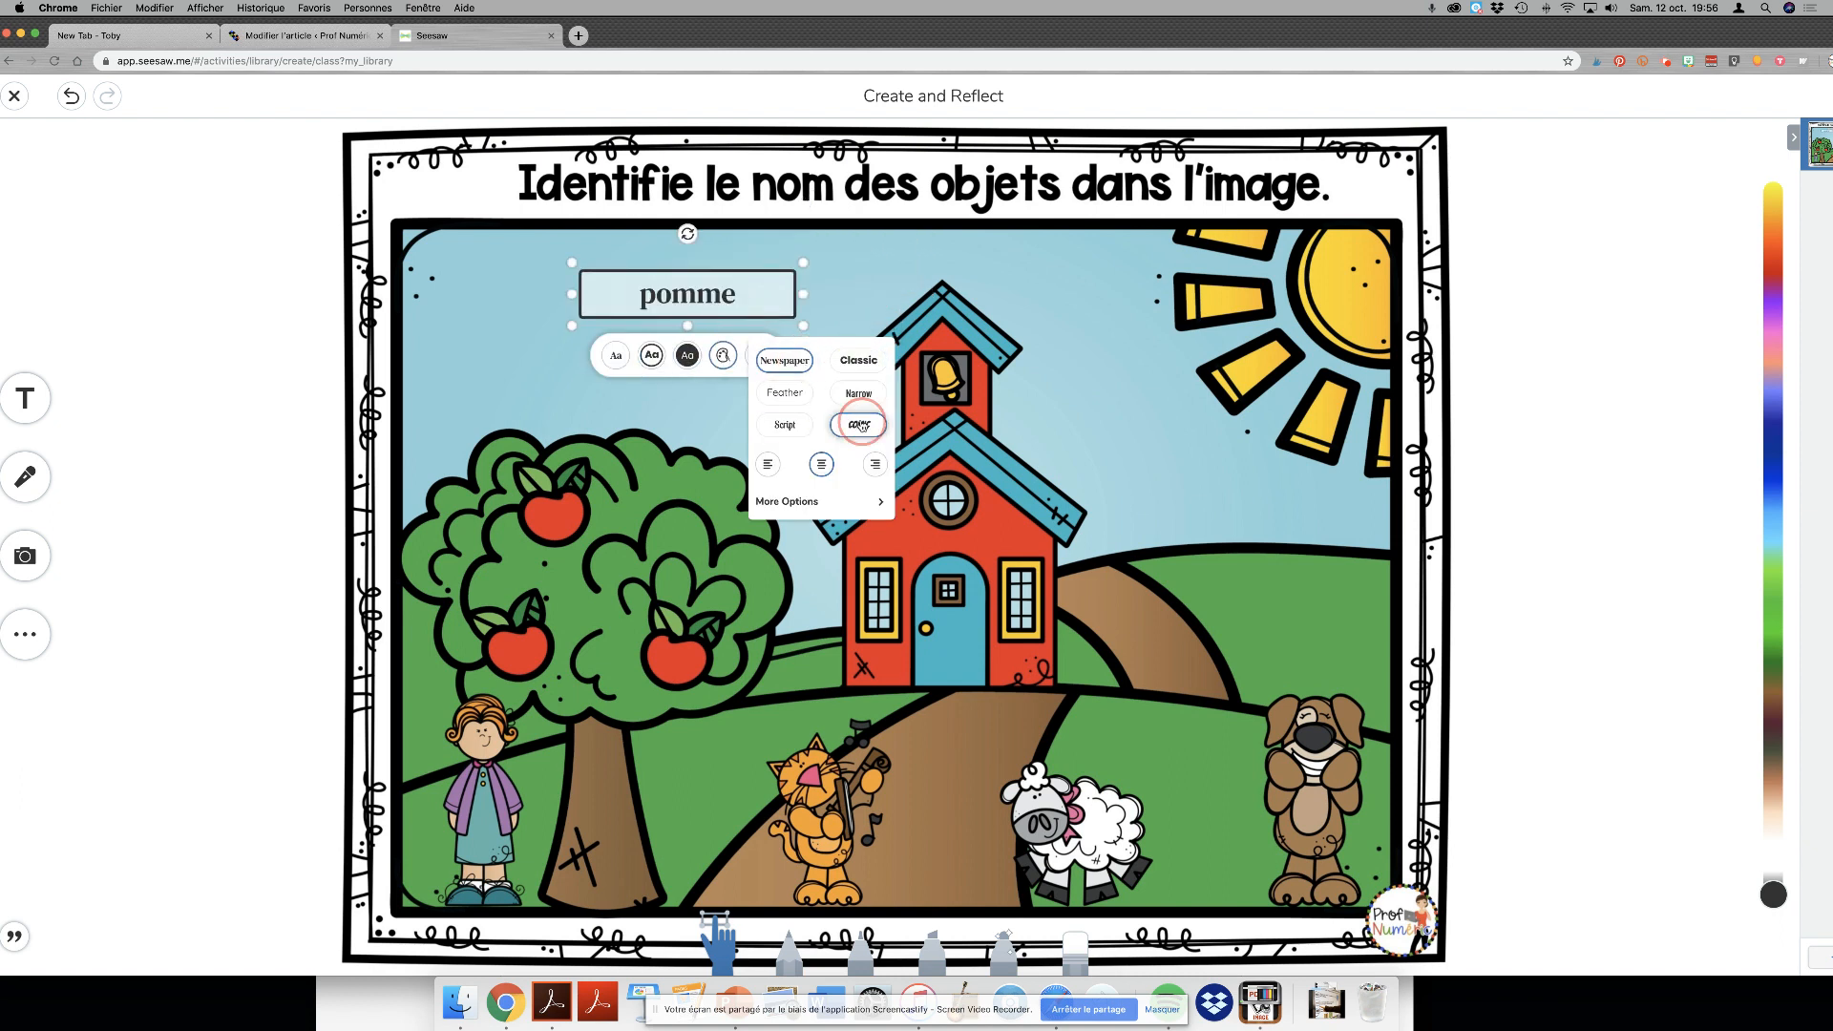
pyautogui.click(840, 421)
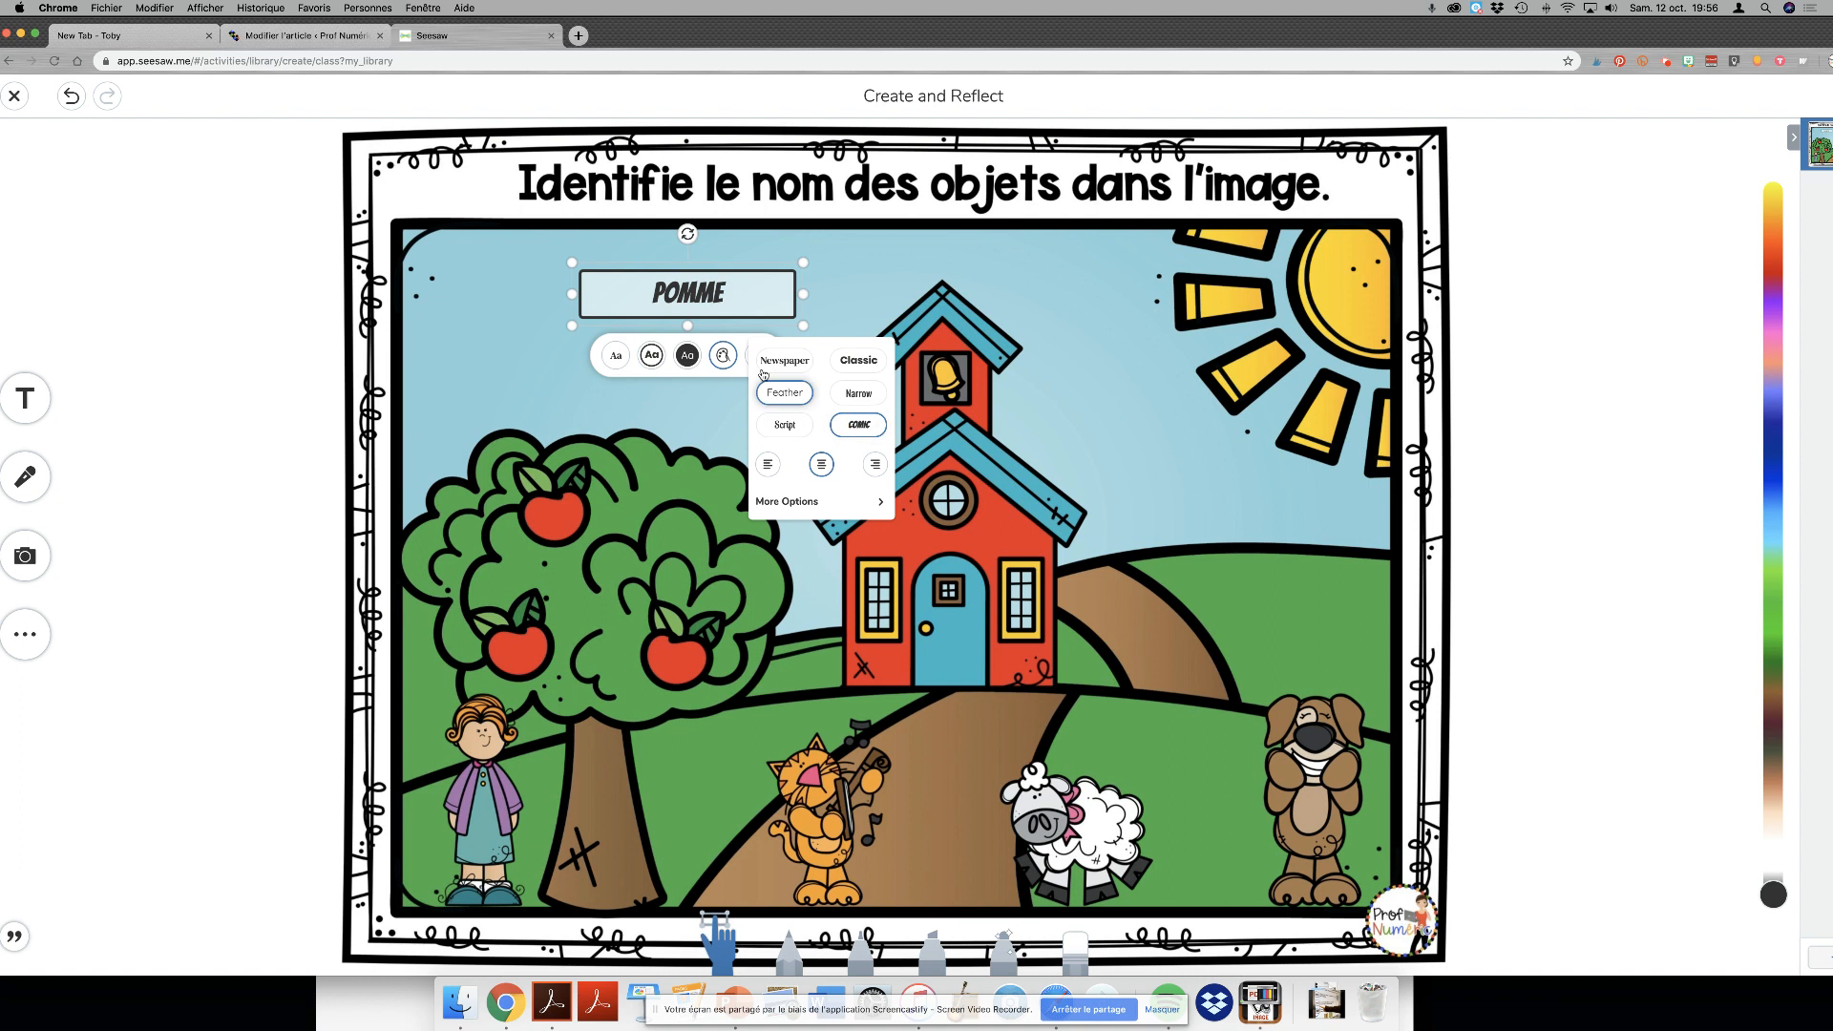
pyautogui.click(686, 355)
pyautogui.click(1773, 455)
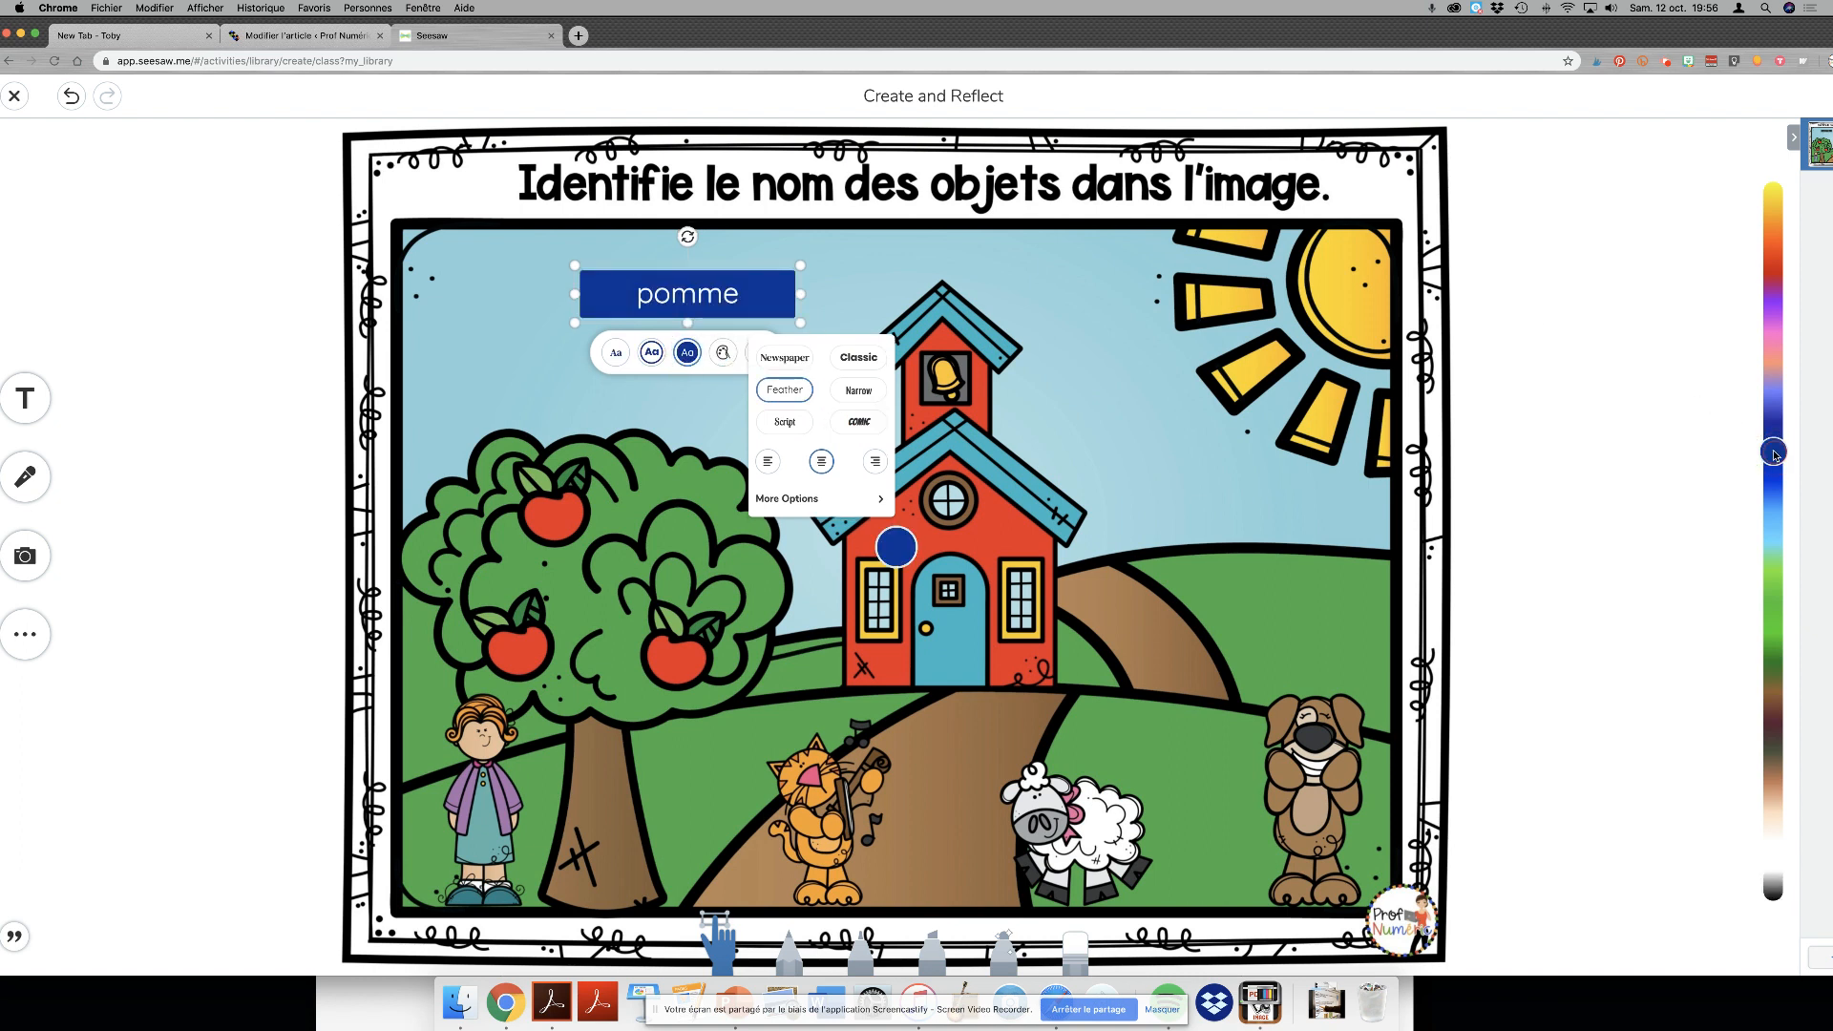
pyautogui.click(1777, 215)
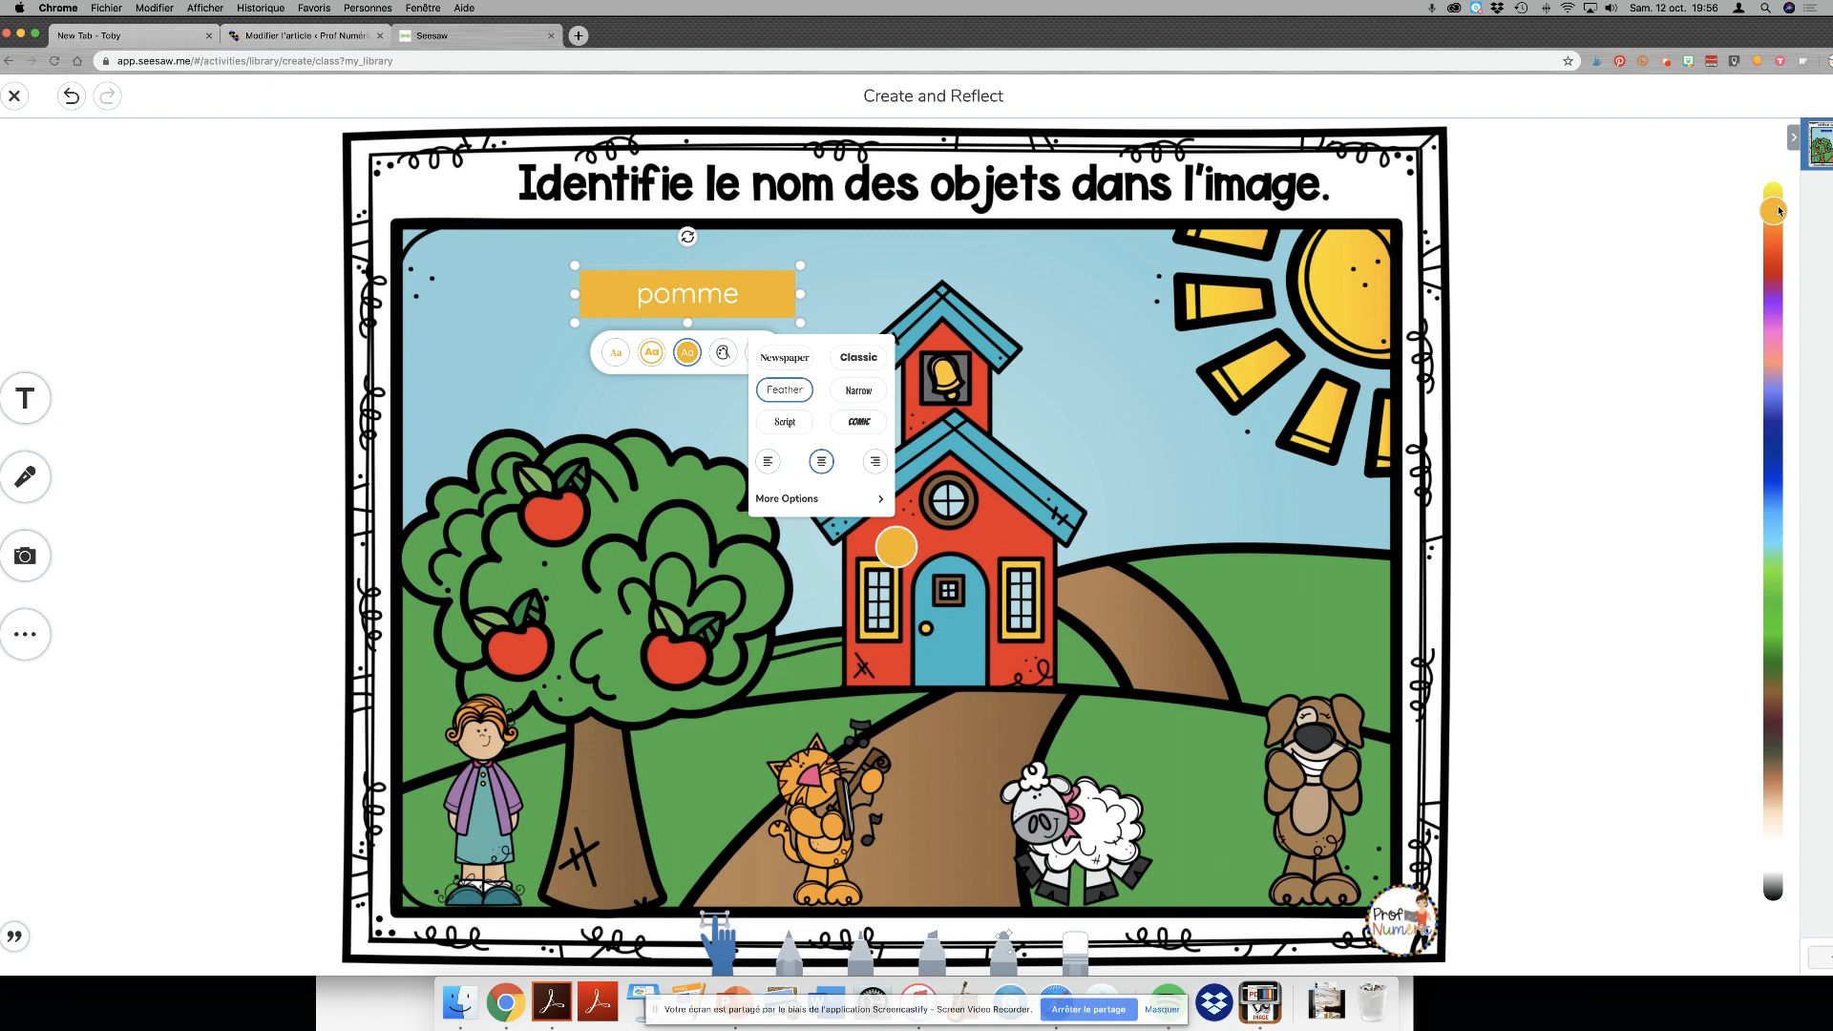
pyautogui.click(1780, 272)
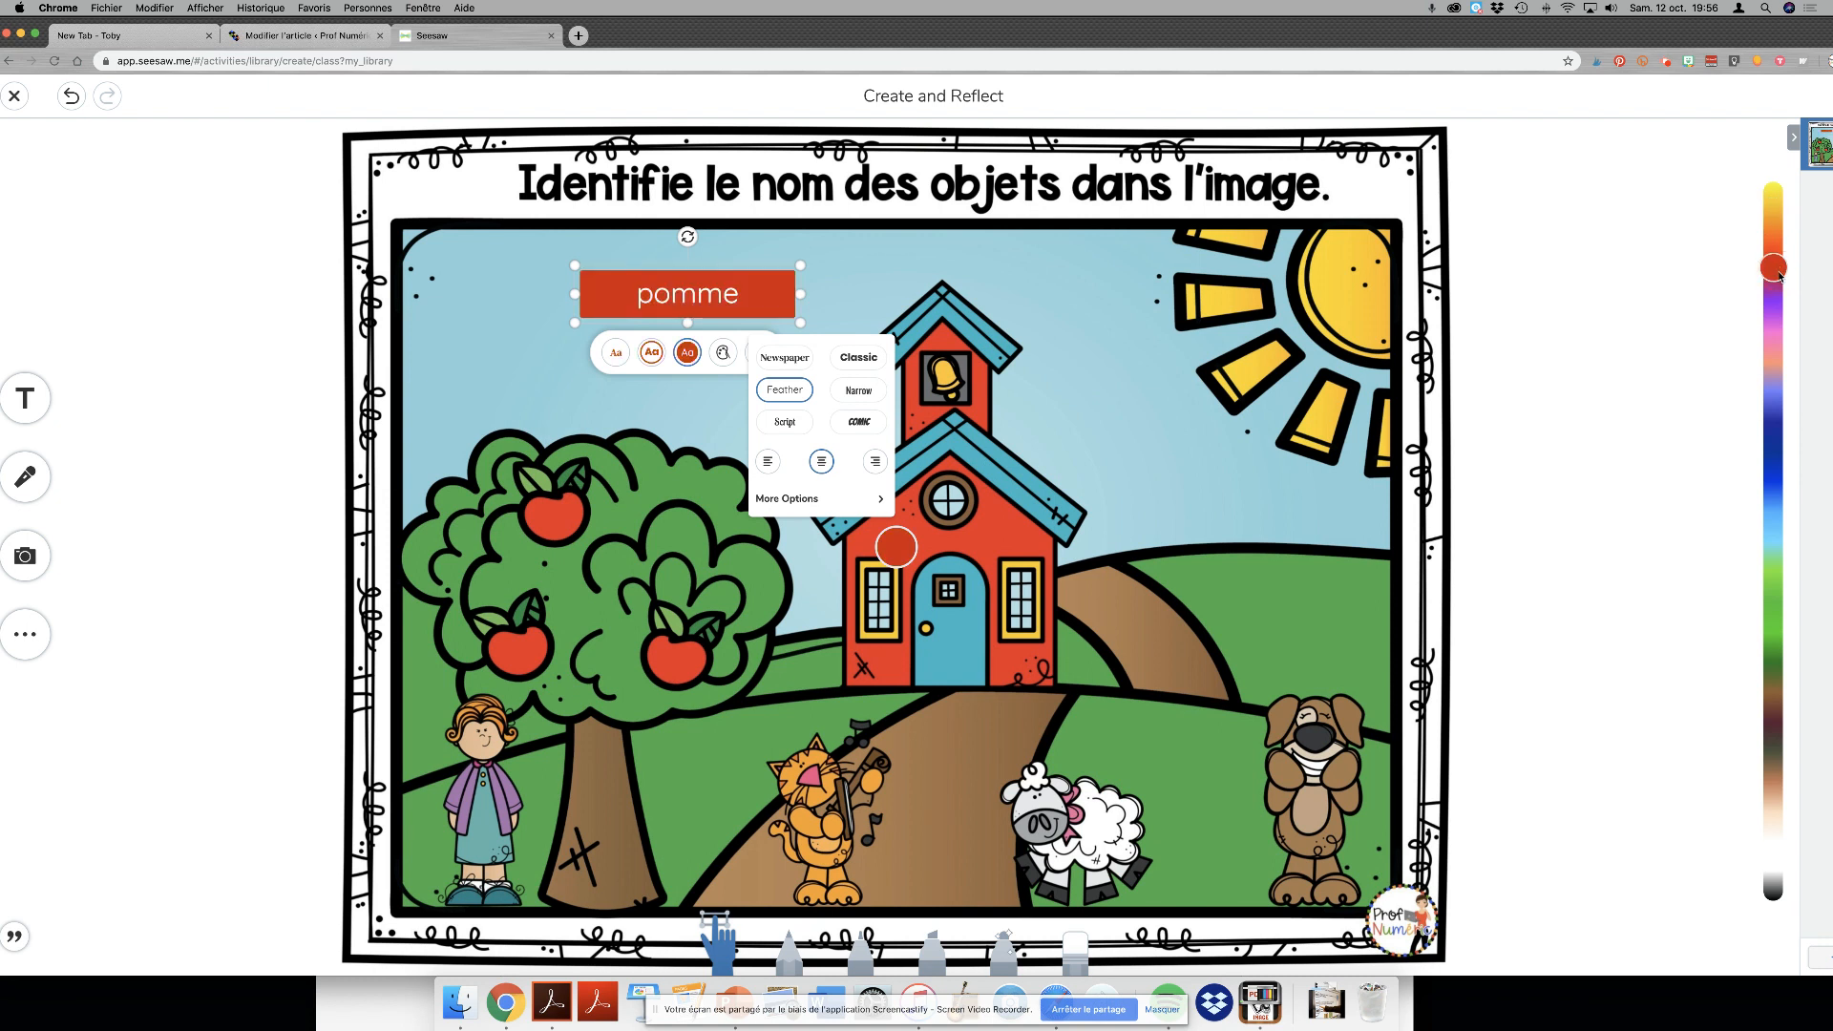
# - Move the "pomme" label to just above the apple tree
pyautogui.moveTo(1642, 31); pyautogui.dragTo(1614, 31)
pyautogui.click(1816, 101)
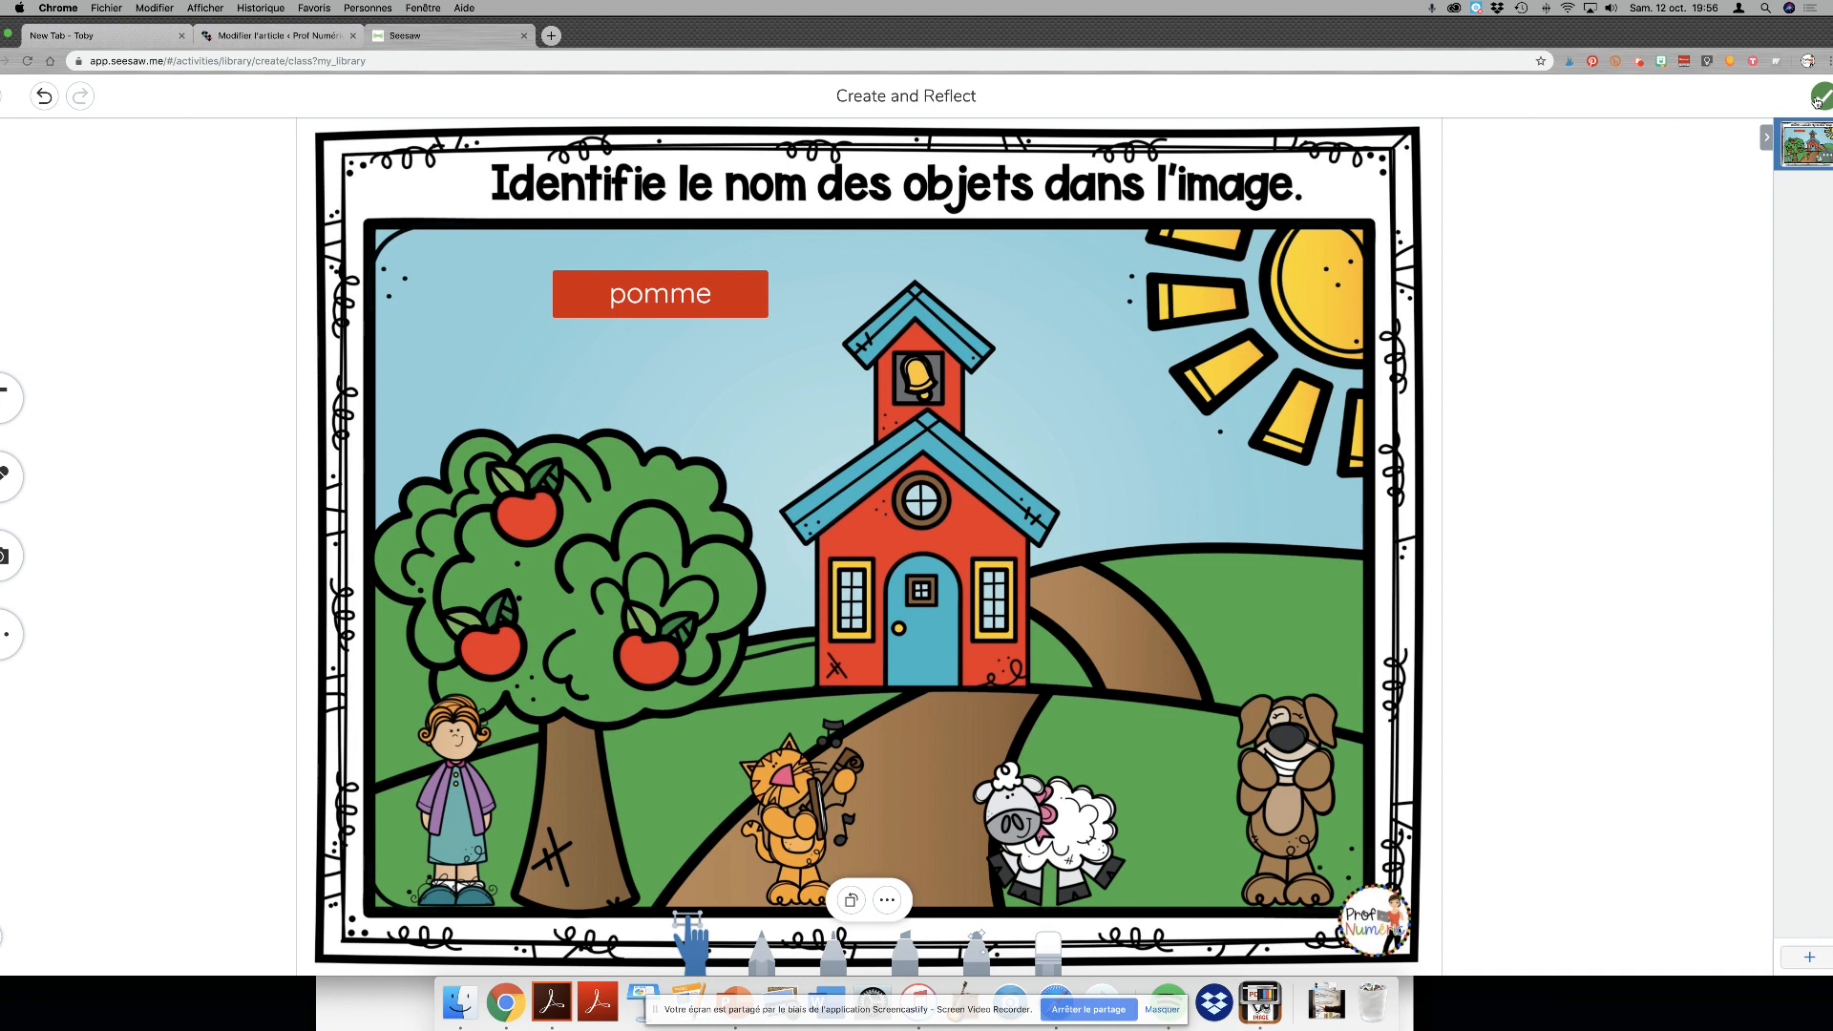
pyautogui.moveTo(733, 306); pyautogui.dragTo(606, 391)
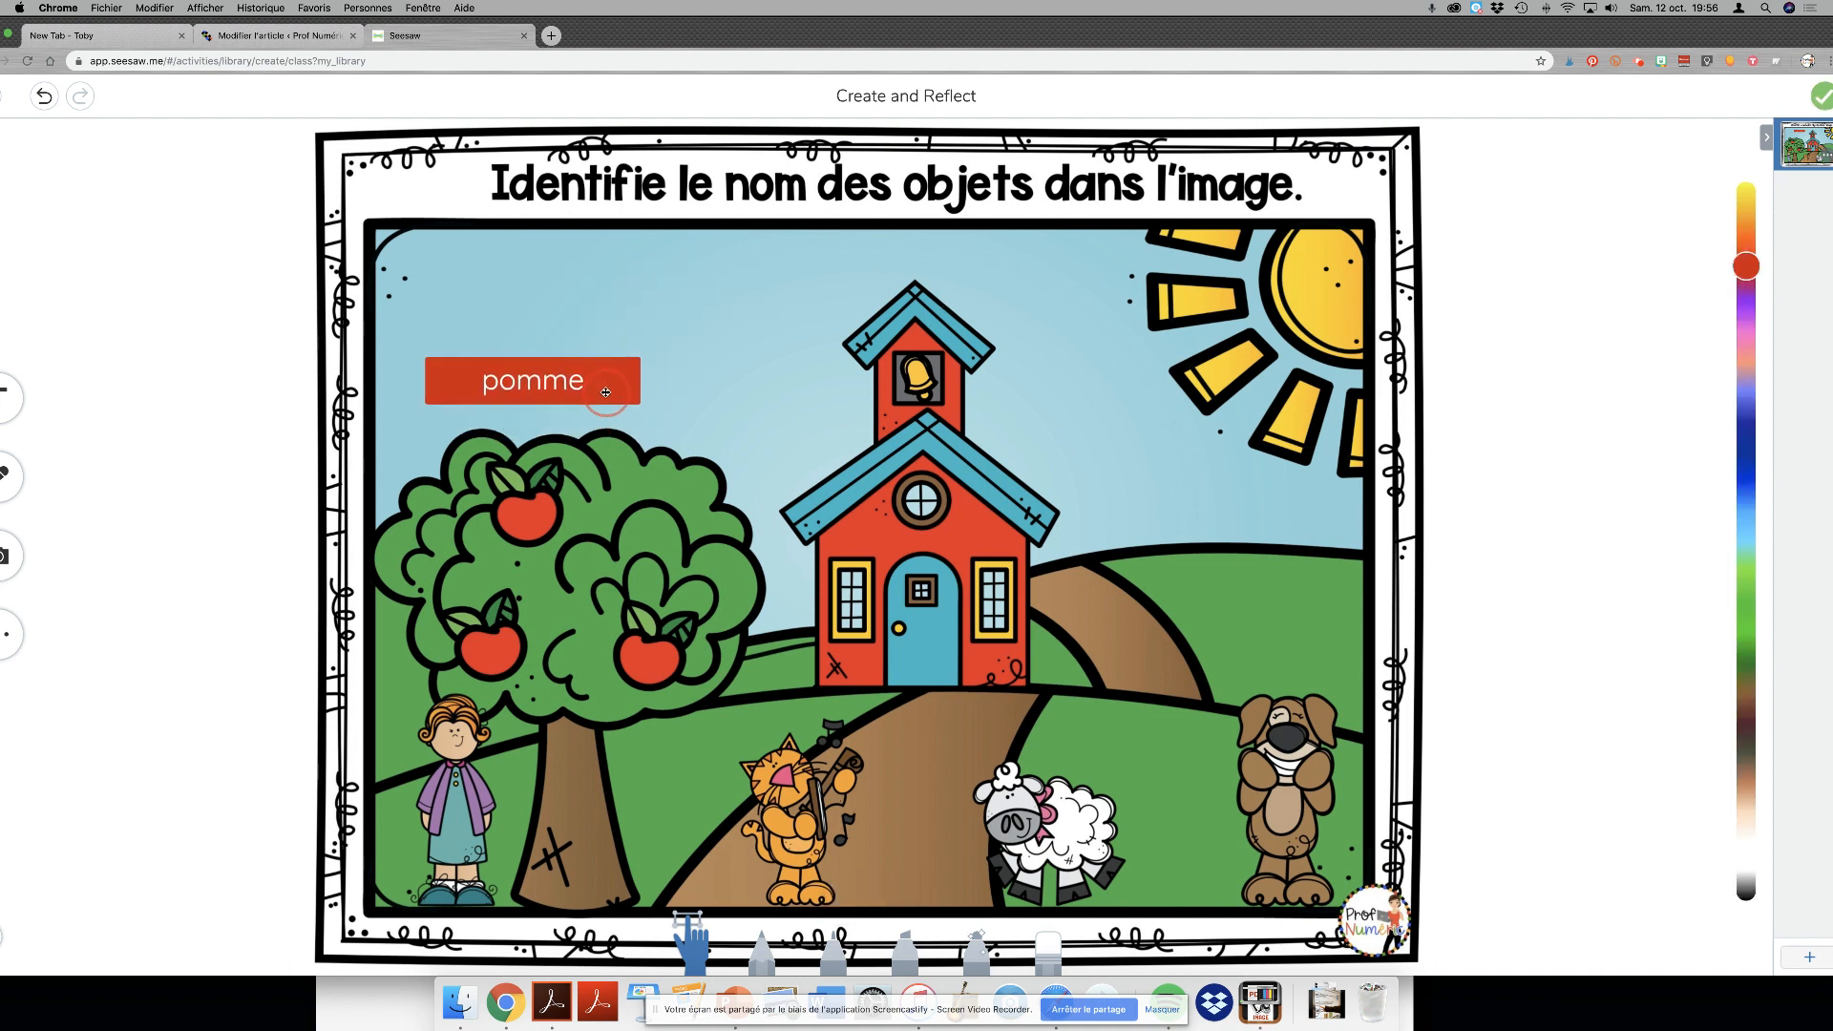
# - Insert a straight arrow shape below the "pomme" label, rotate it to point down into the tree, and colour it black
pyautogui.click(10, 634)
pyautogui.click(16, 642)
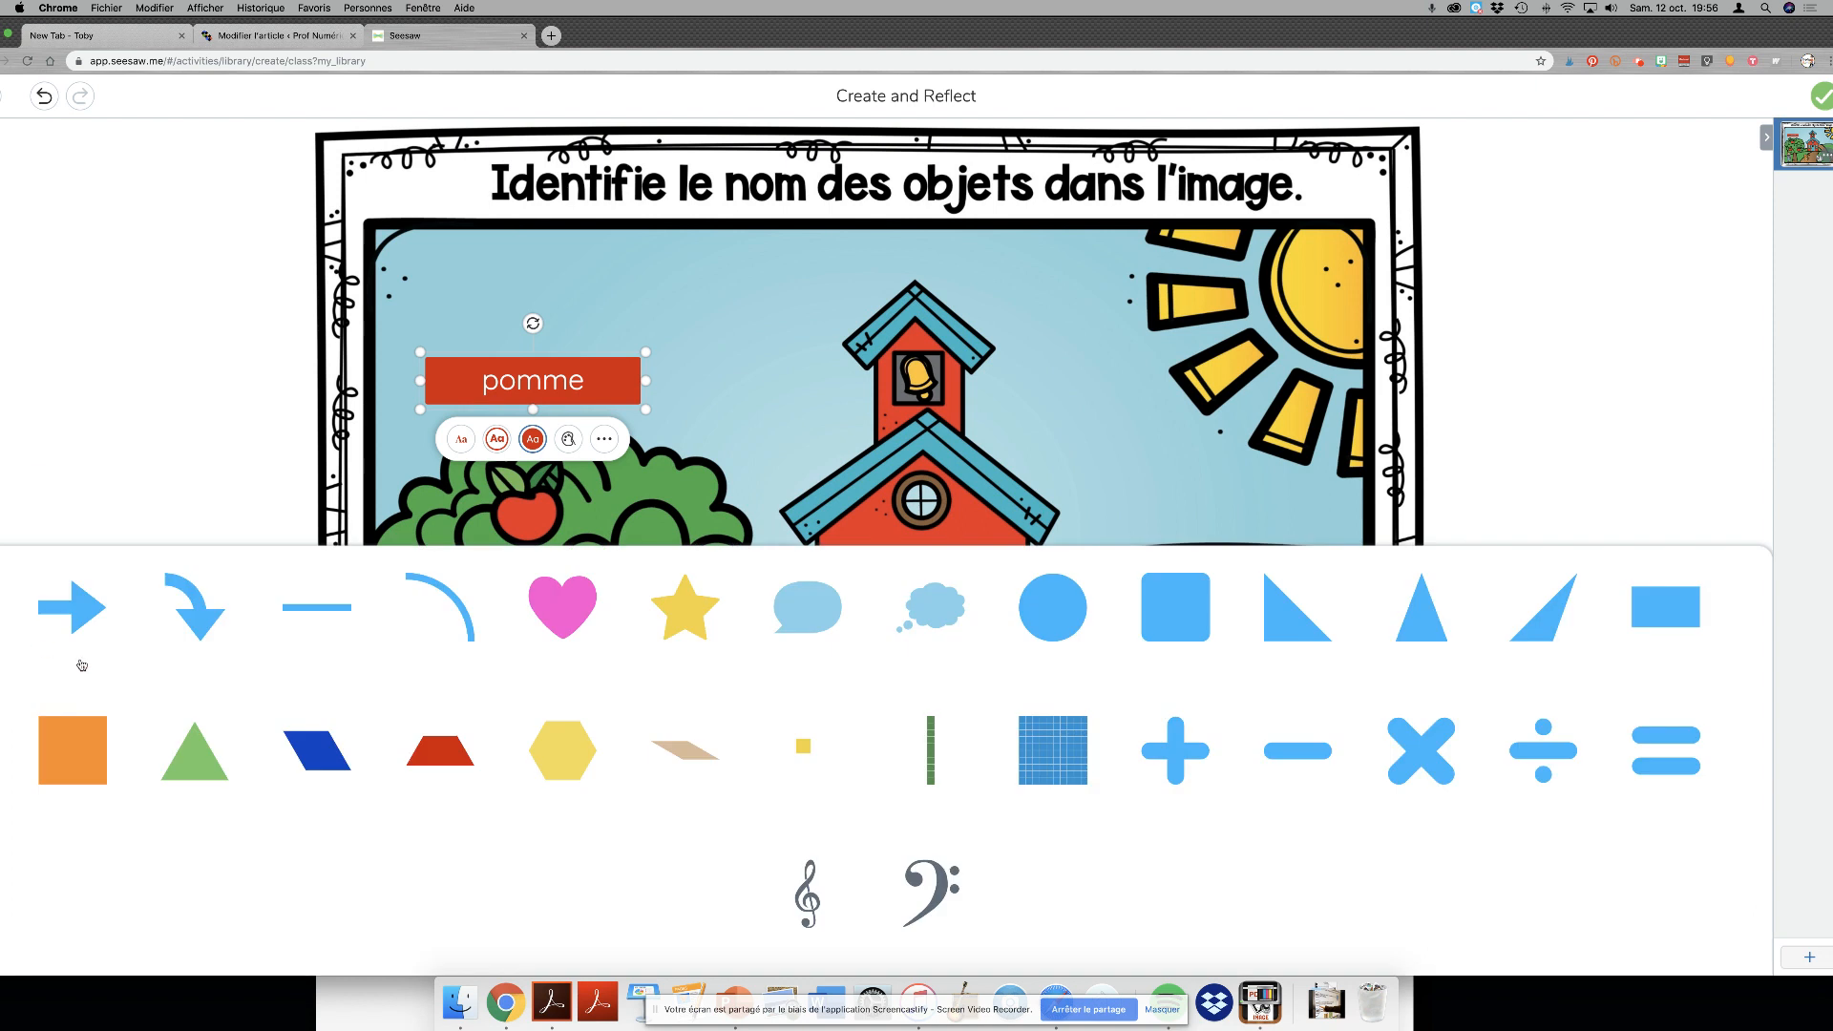
pyautogui.click(99, 612)
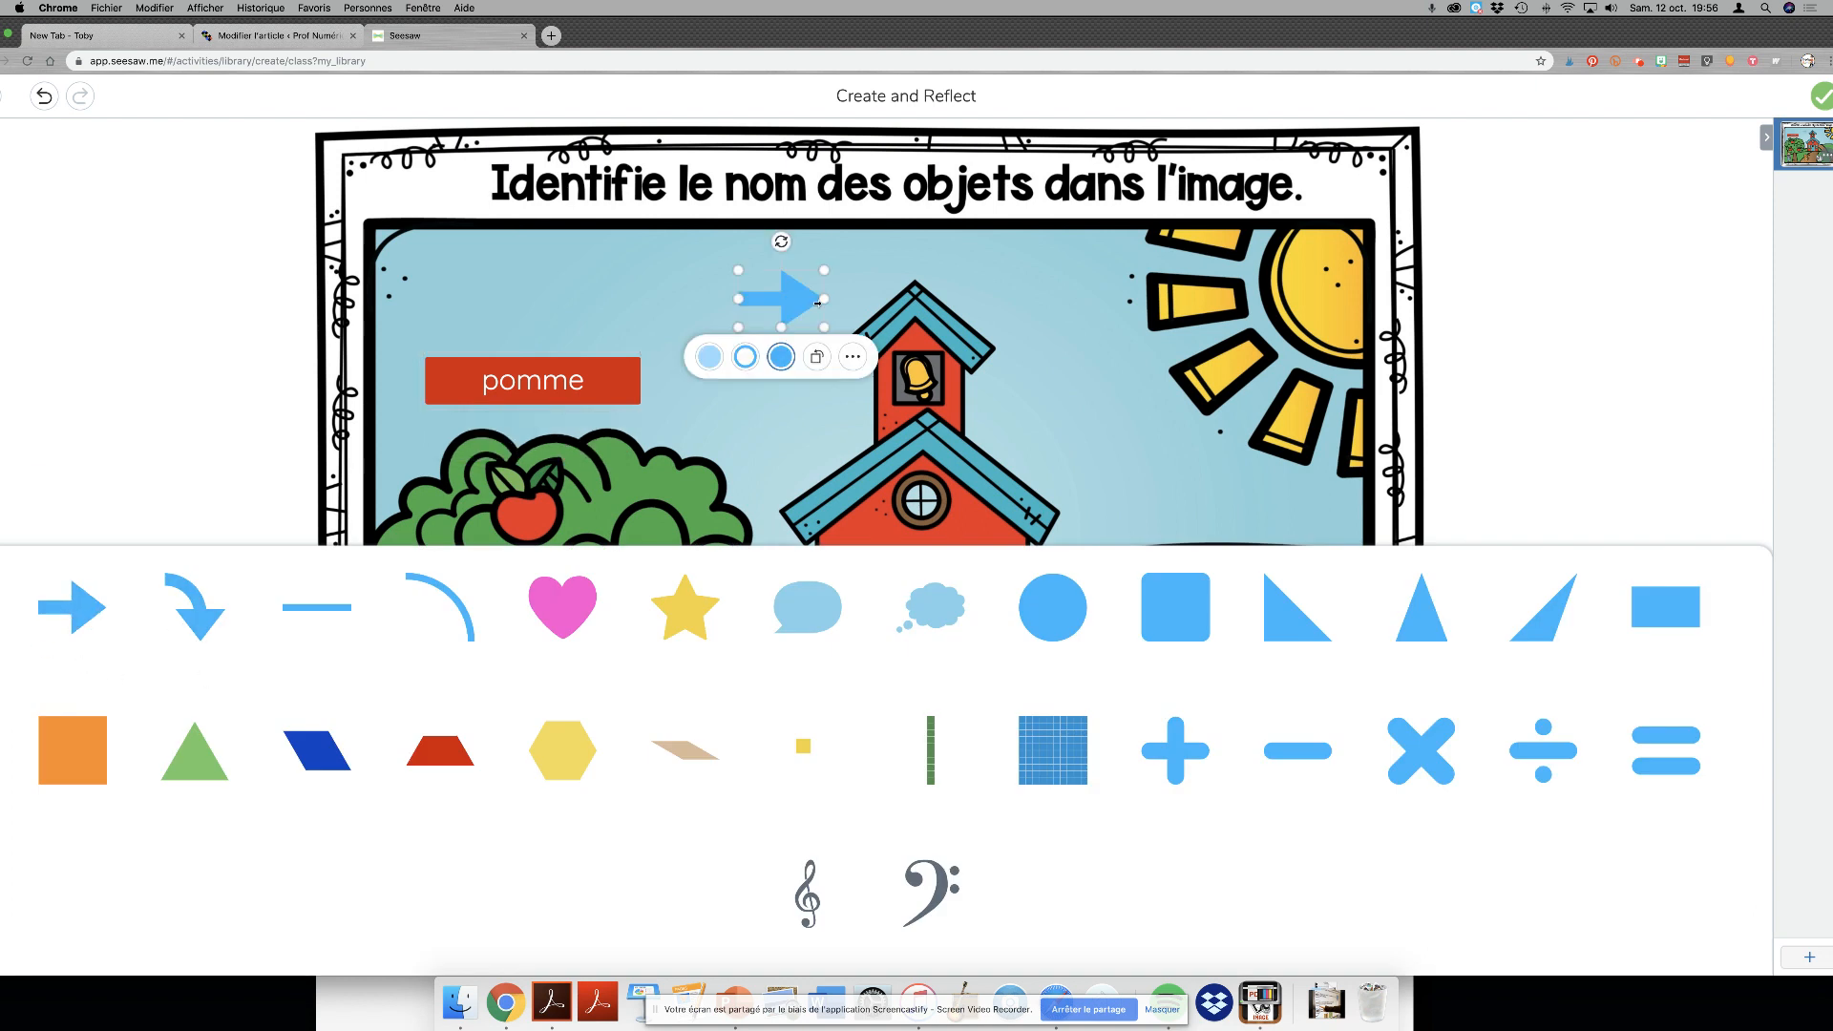
pyautogui.moveTo(782, 245); pyautogui.dragTo(602, 431)
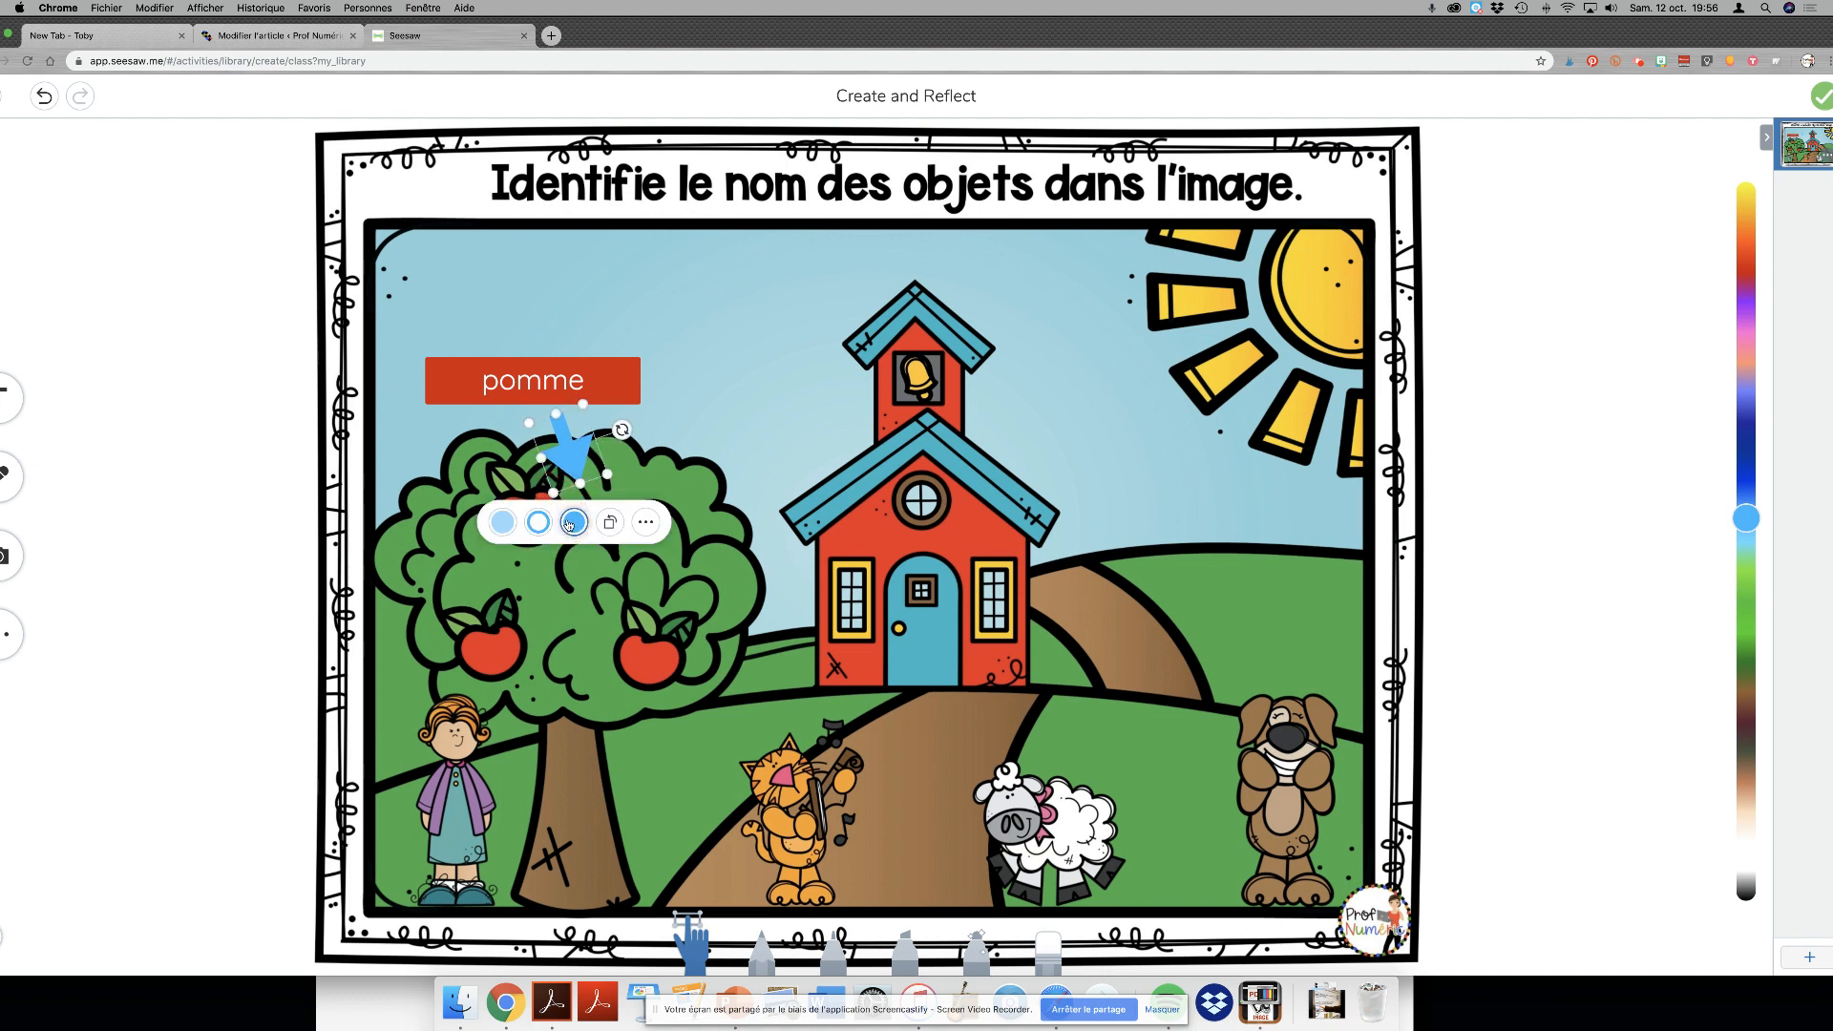
pyautogui.moveTo(1745, 517); pyautogui.dragTo(1745, 885)
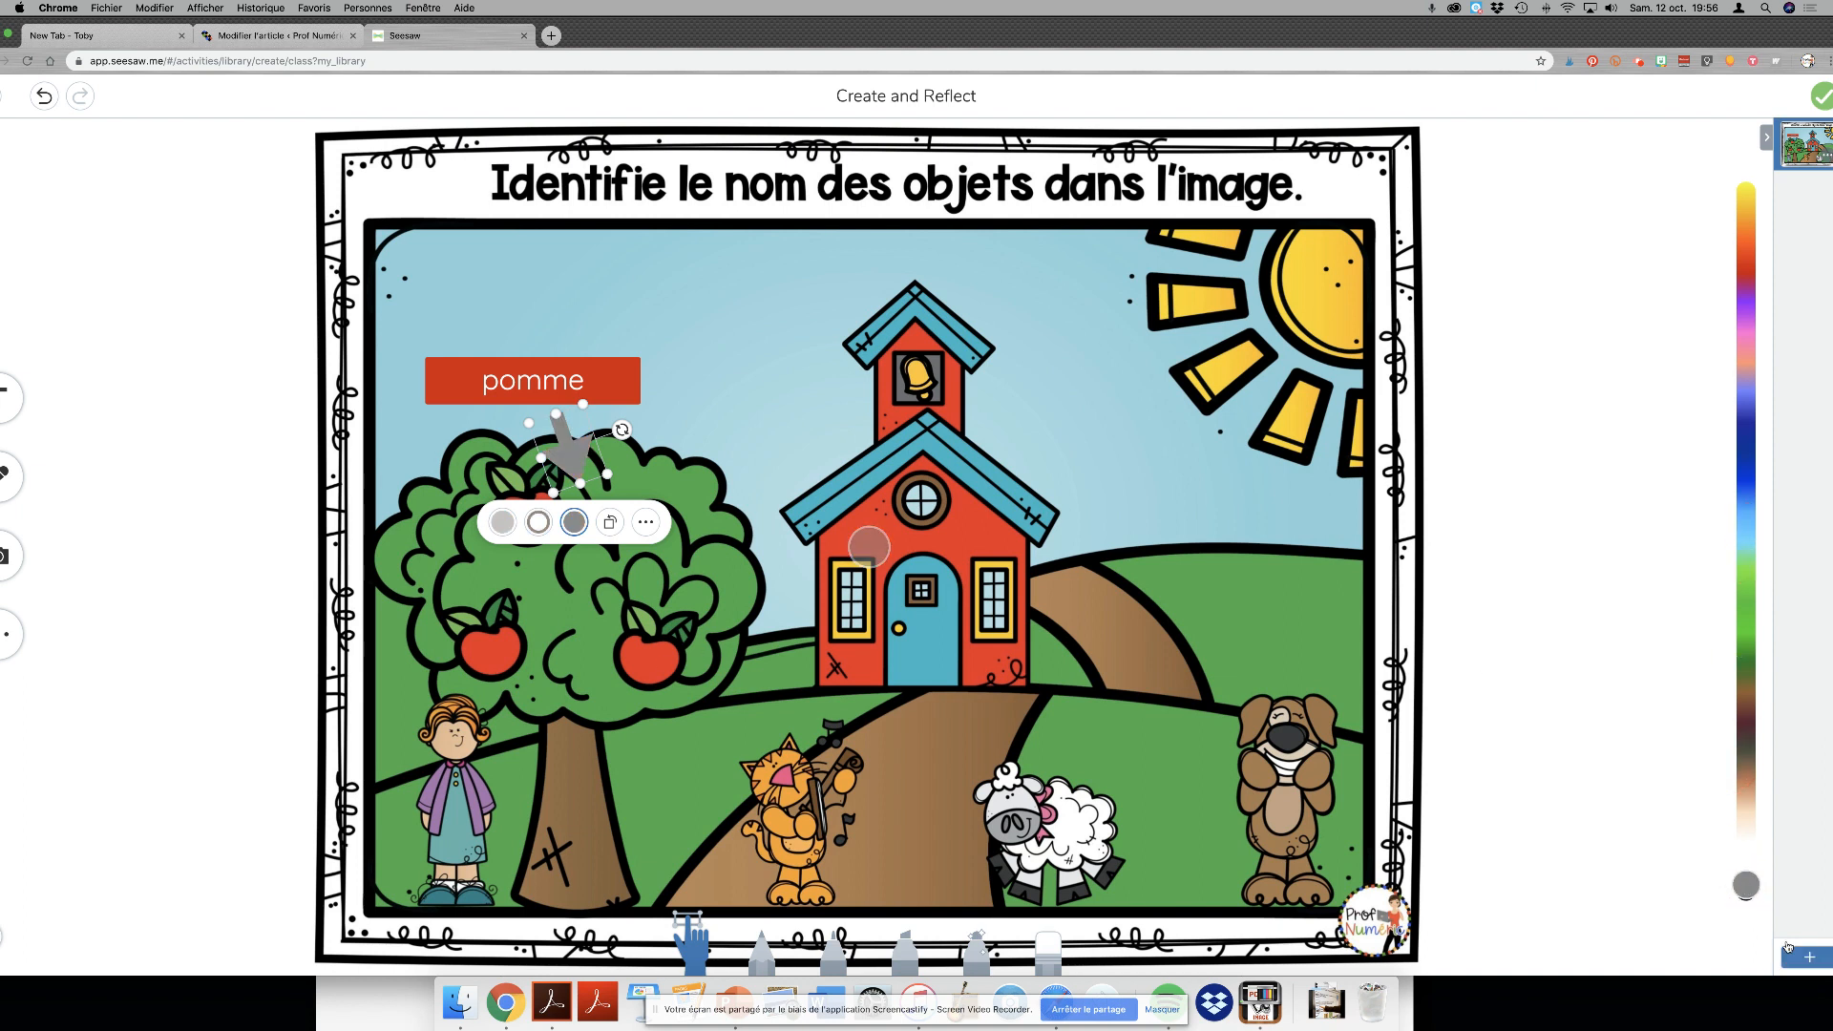
pyautogui.moveTo(1744, 885); pyautogui.dragTo(1746, 901)
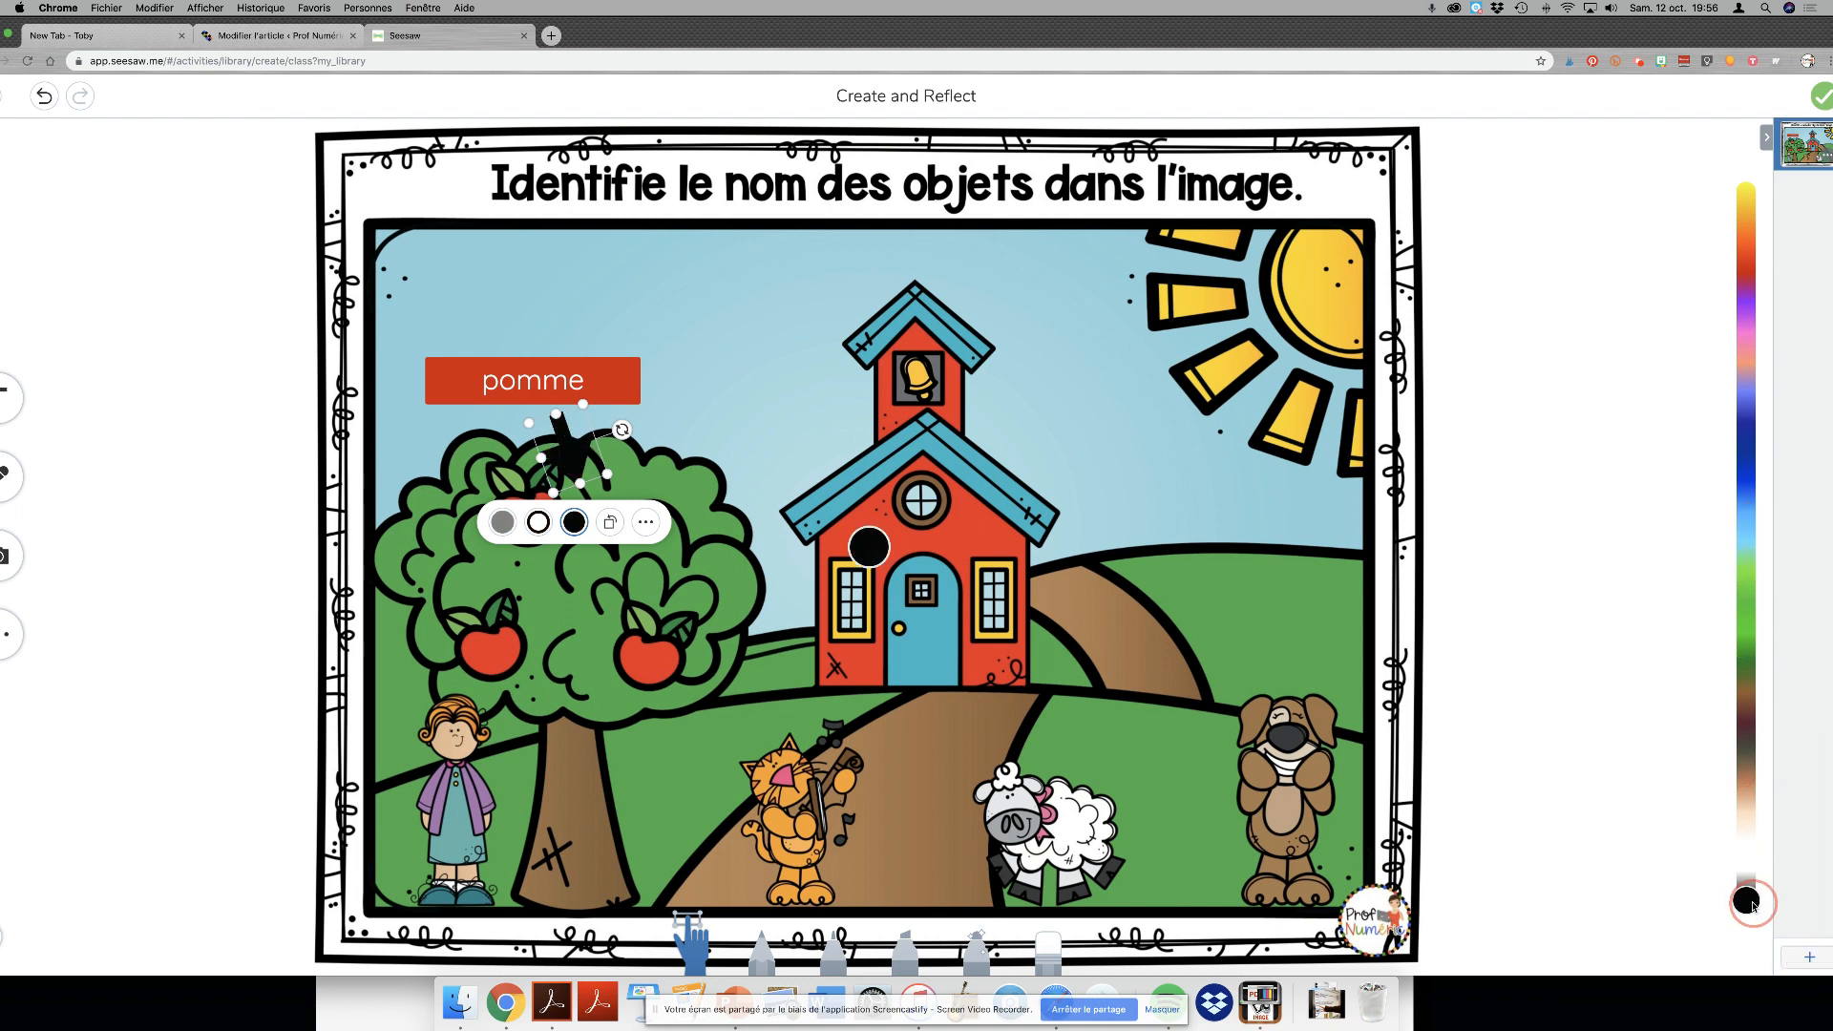
# - Adjust the arrow so it runs from the "pomme" label to the tree's top apple, and save the template
pyautogui.moveTo(541, 459); pyautogui.dragTo(544, 405)
pyautogui.moveTo(522, 512); pyautogui.dragTo(522, 526)
pyautogui.click(758, 353)
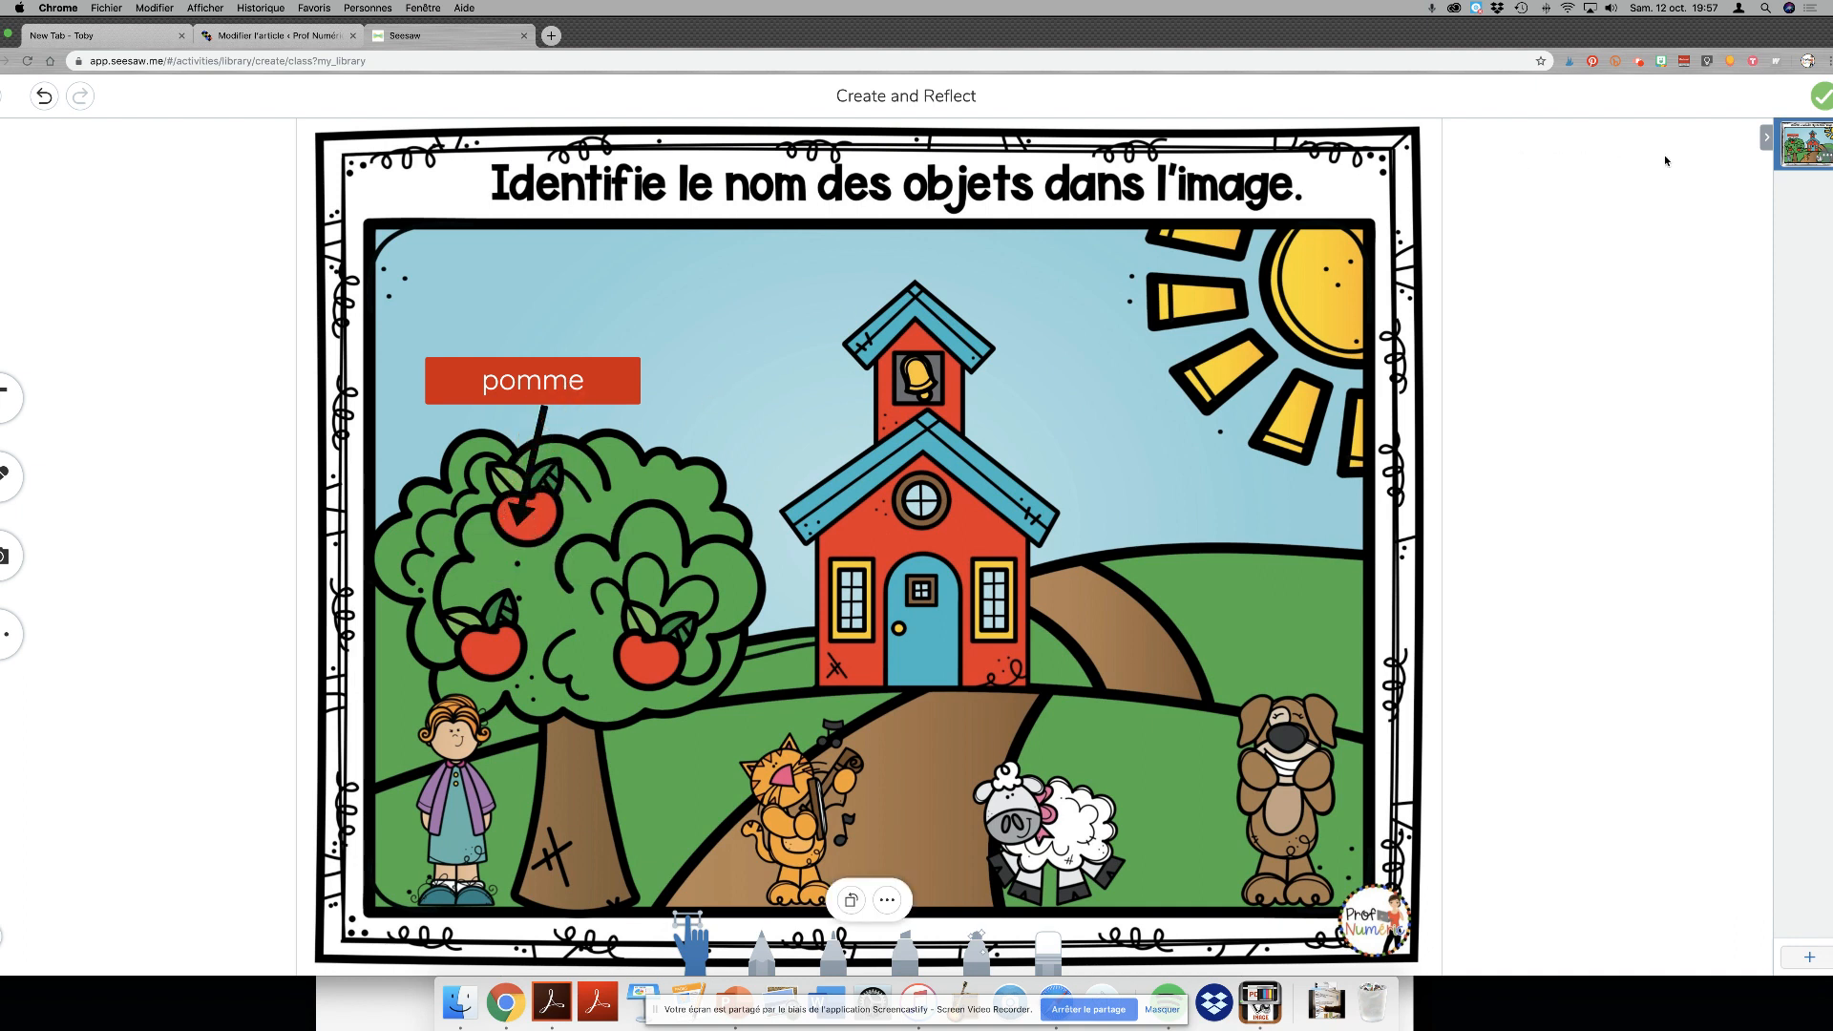
pyautogui.click(1820, 99)
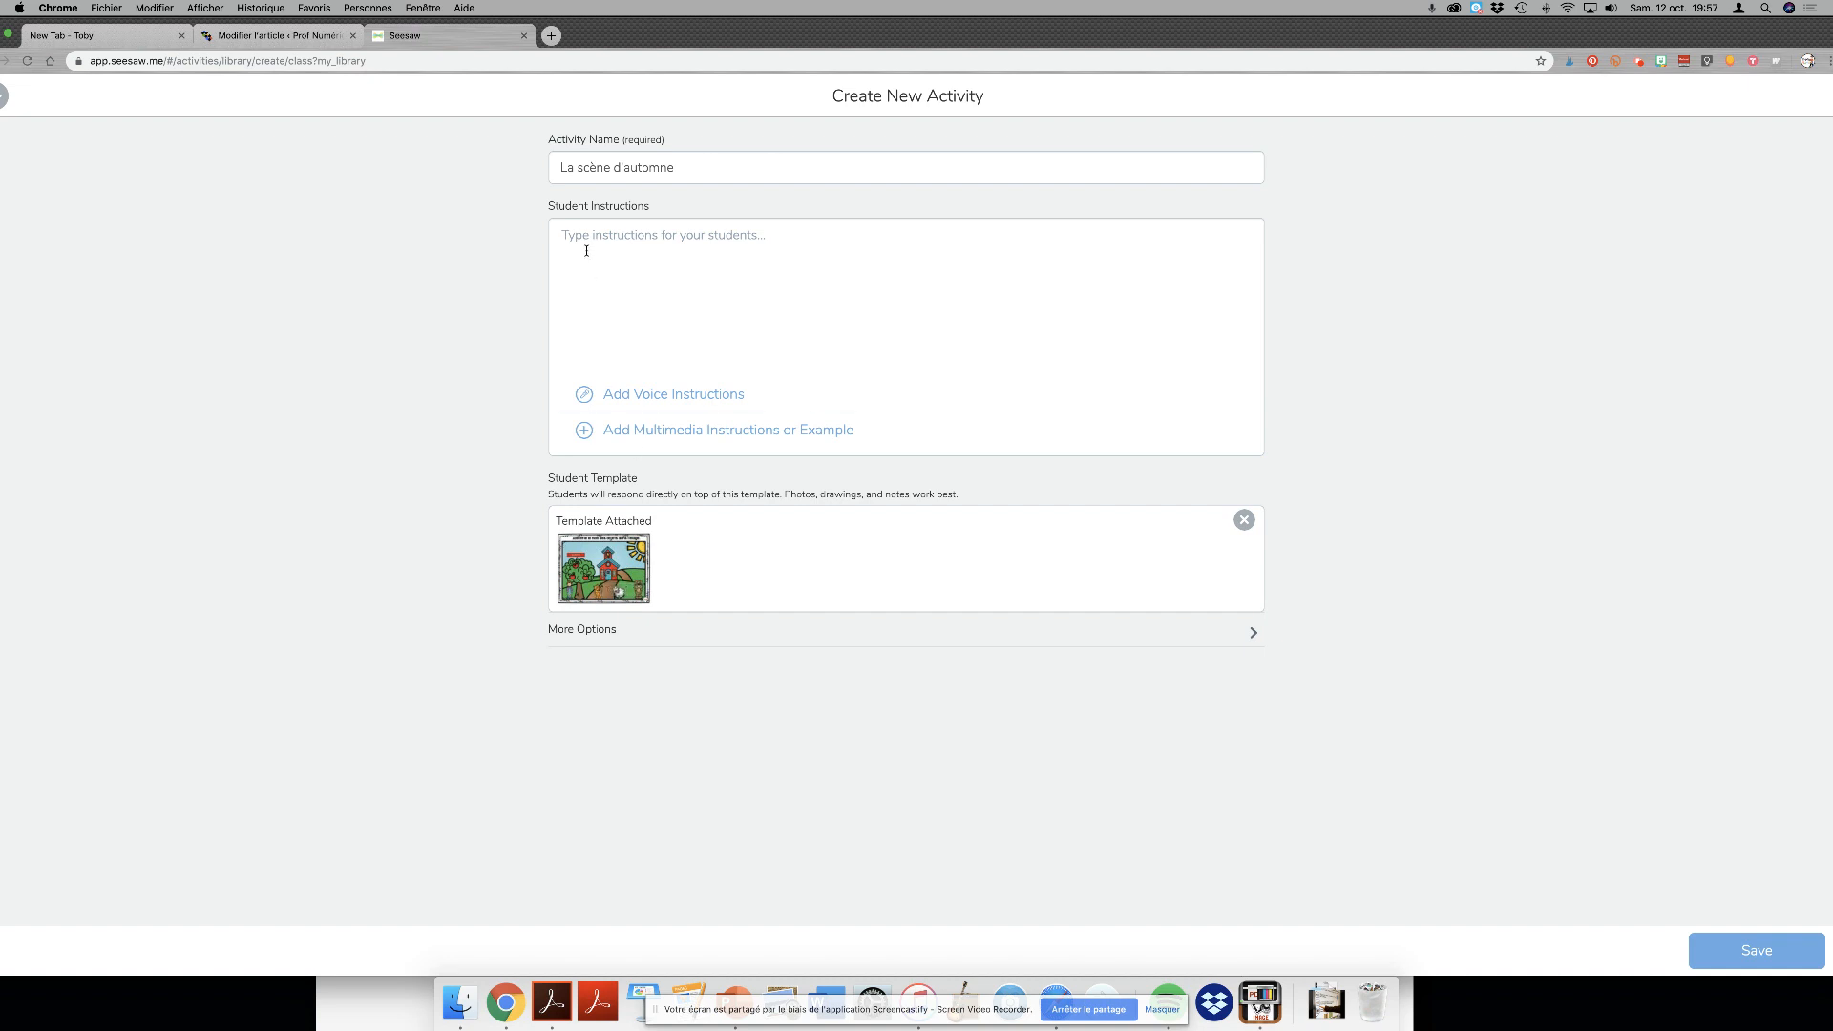
# - Enter "Lis la consigne." as the student instructions and expand the activity's additional options
pyautogui.click(631, 395)
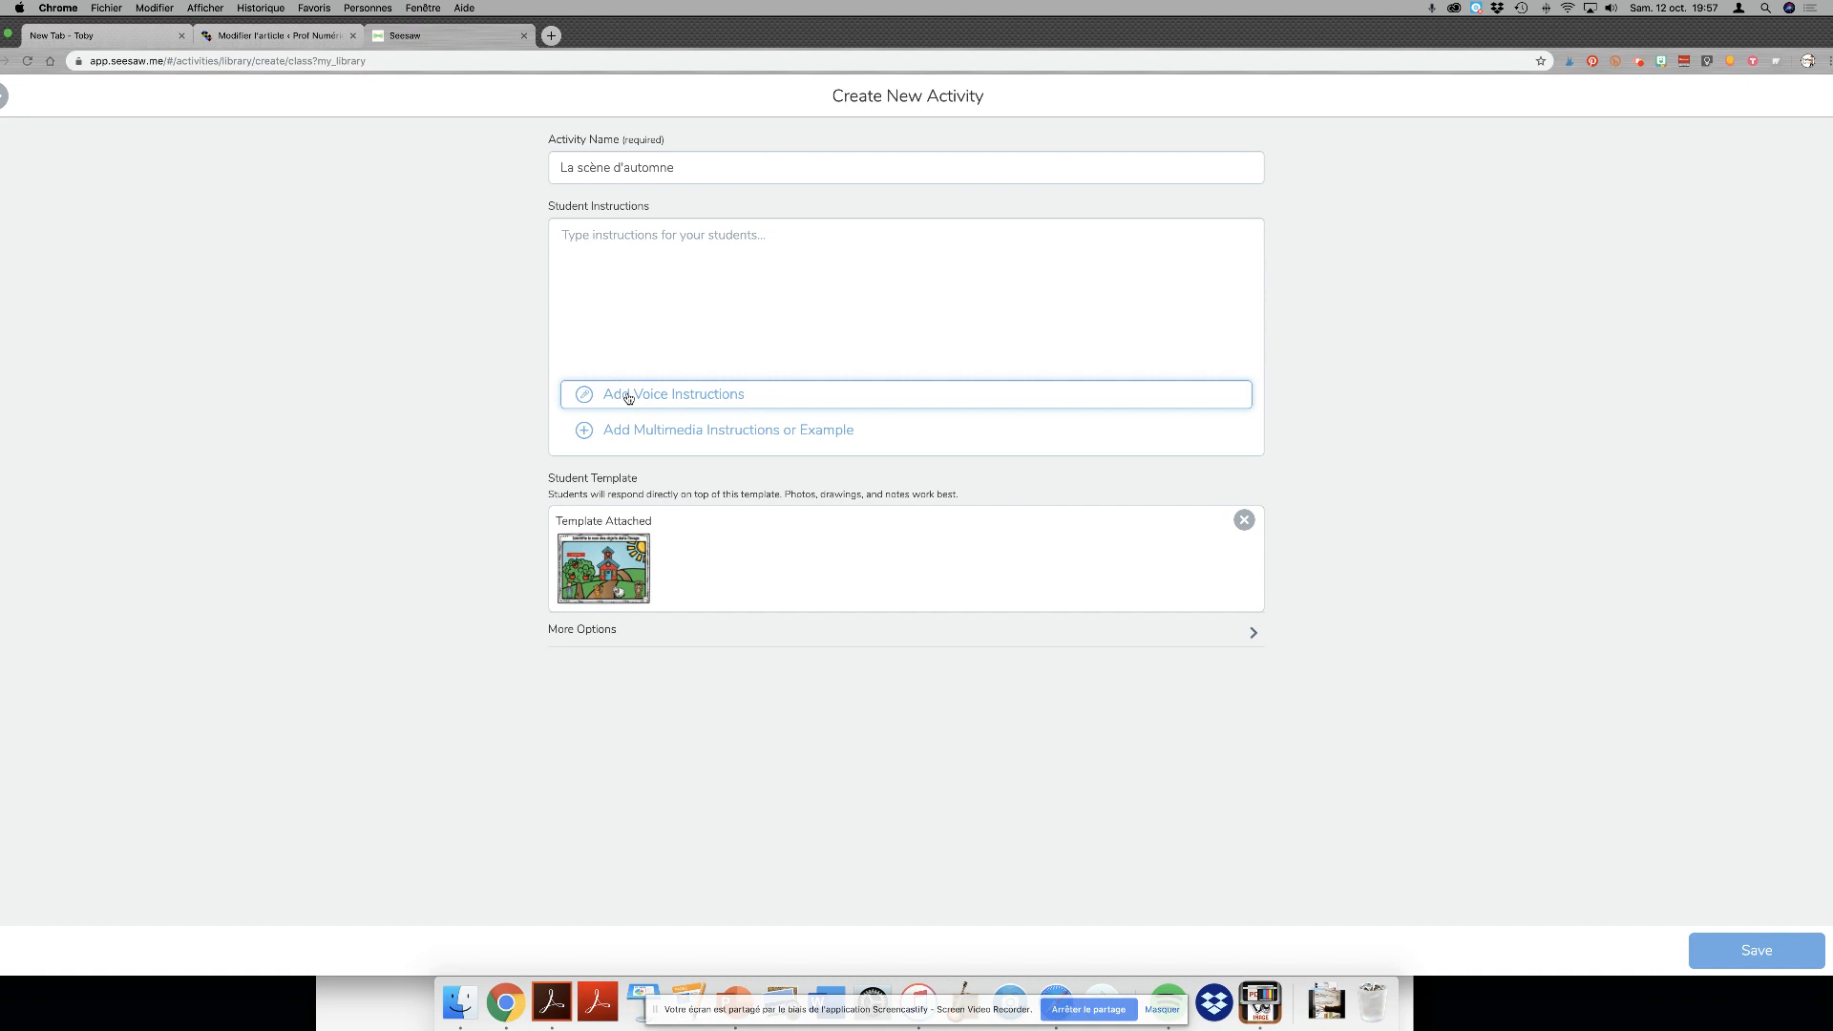
pyautogui.click(594, 240)
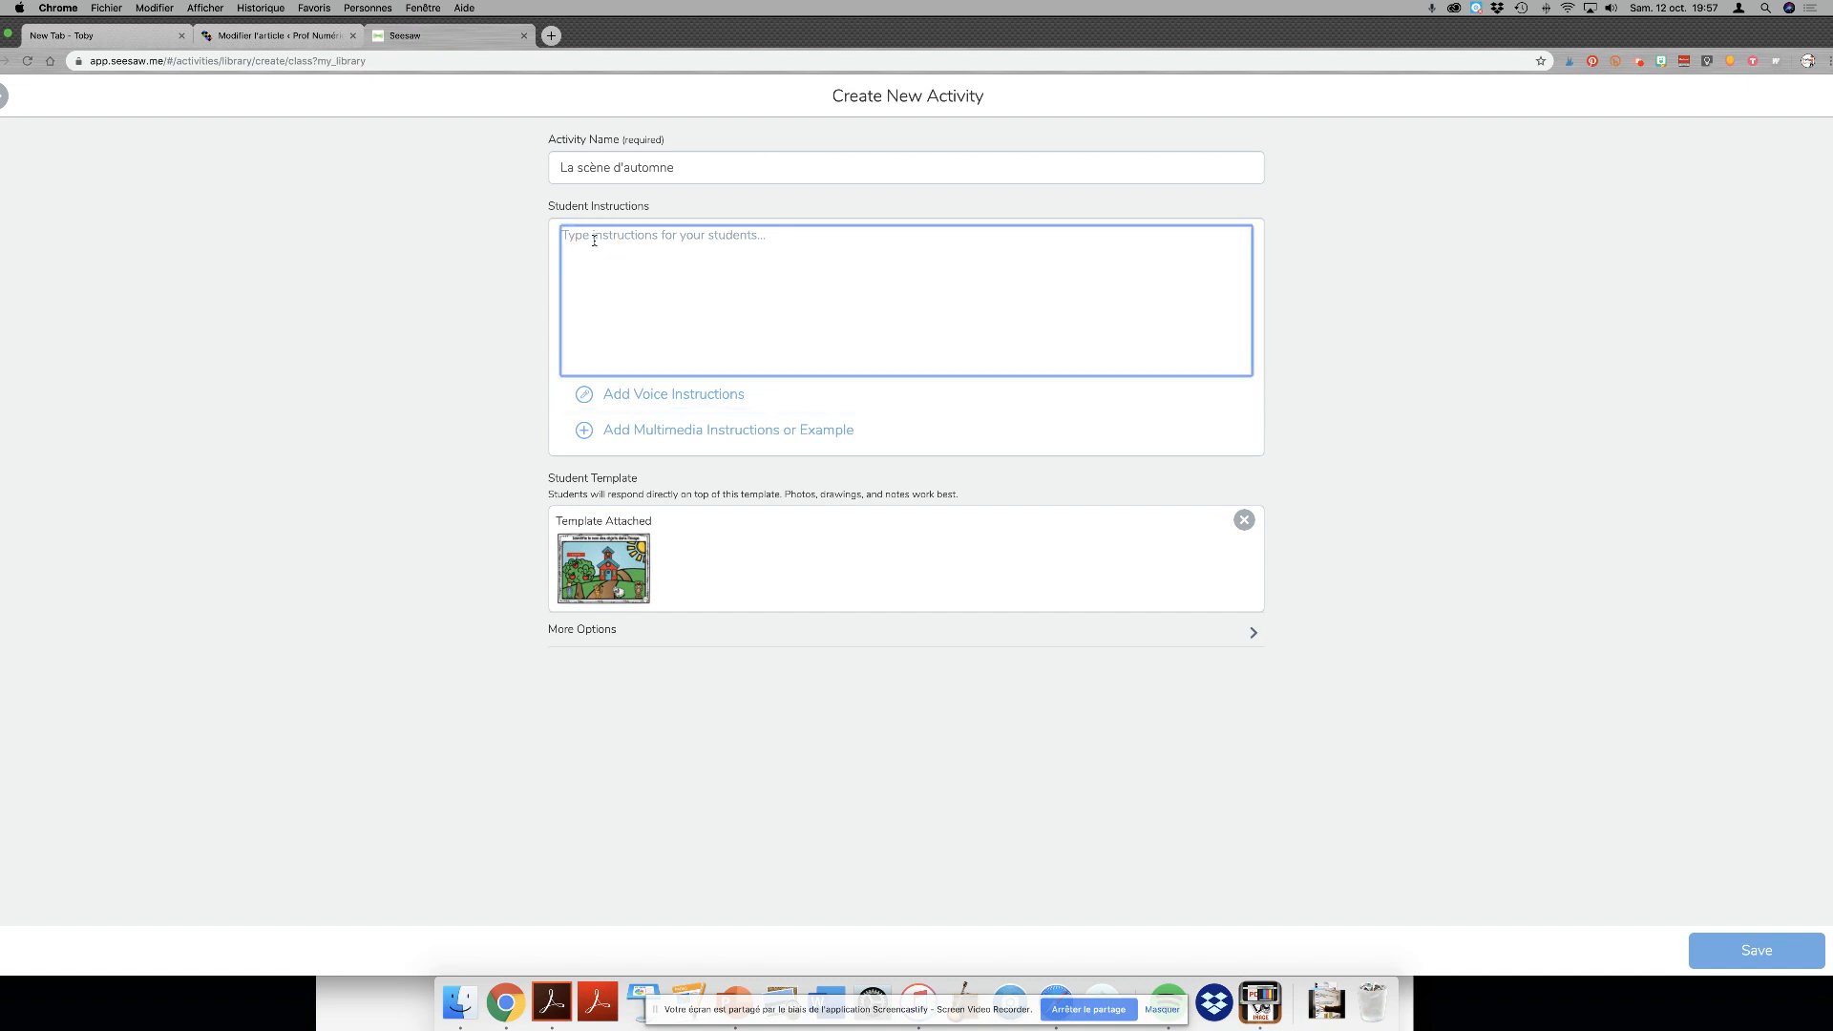
pyautogui.write('Lis la consigne.')
pyautogui.click(649, 636)
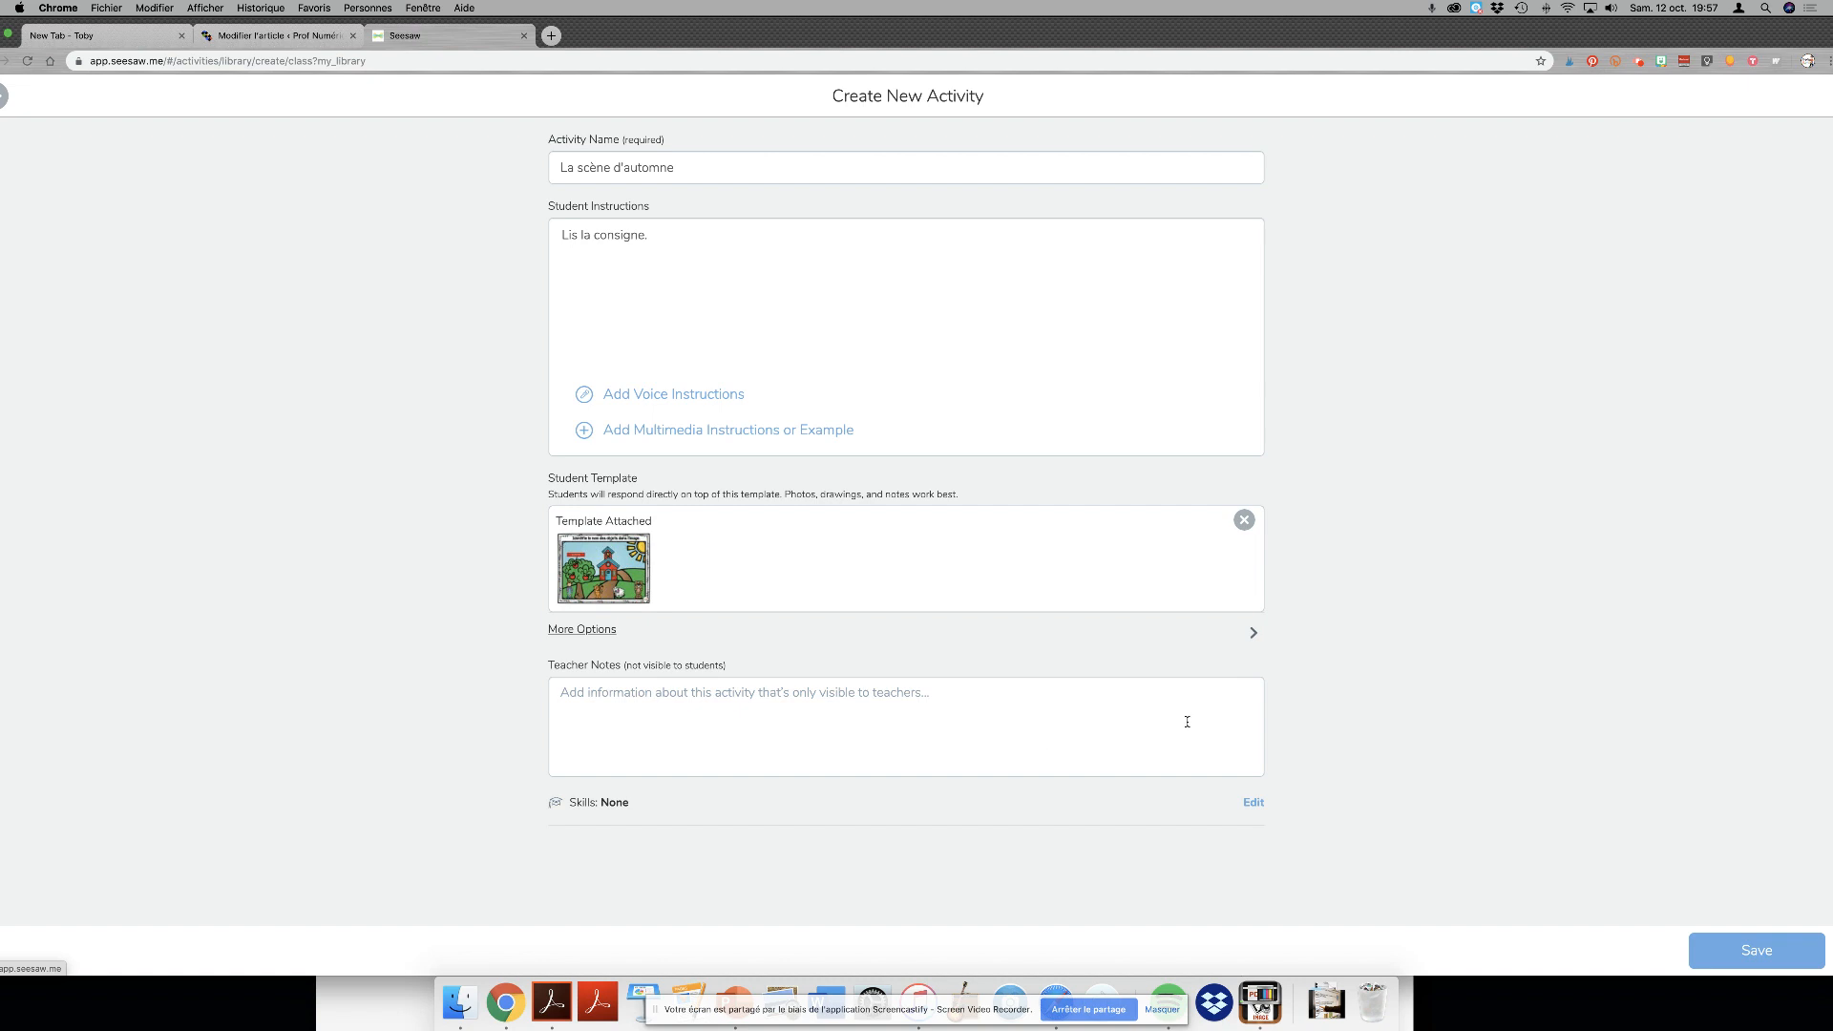
# - Save the "La scène d'automne" activity and assign it to the 2018 class
pyautogui.click(1757, 954)
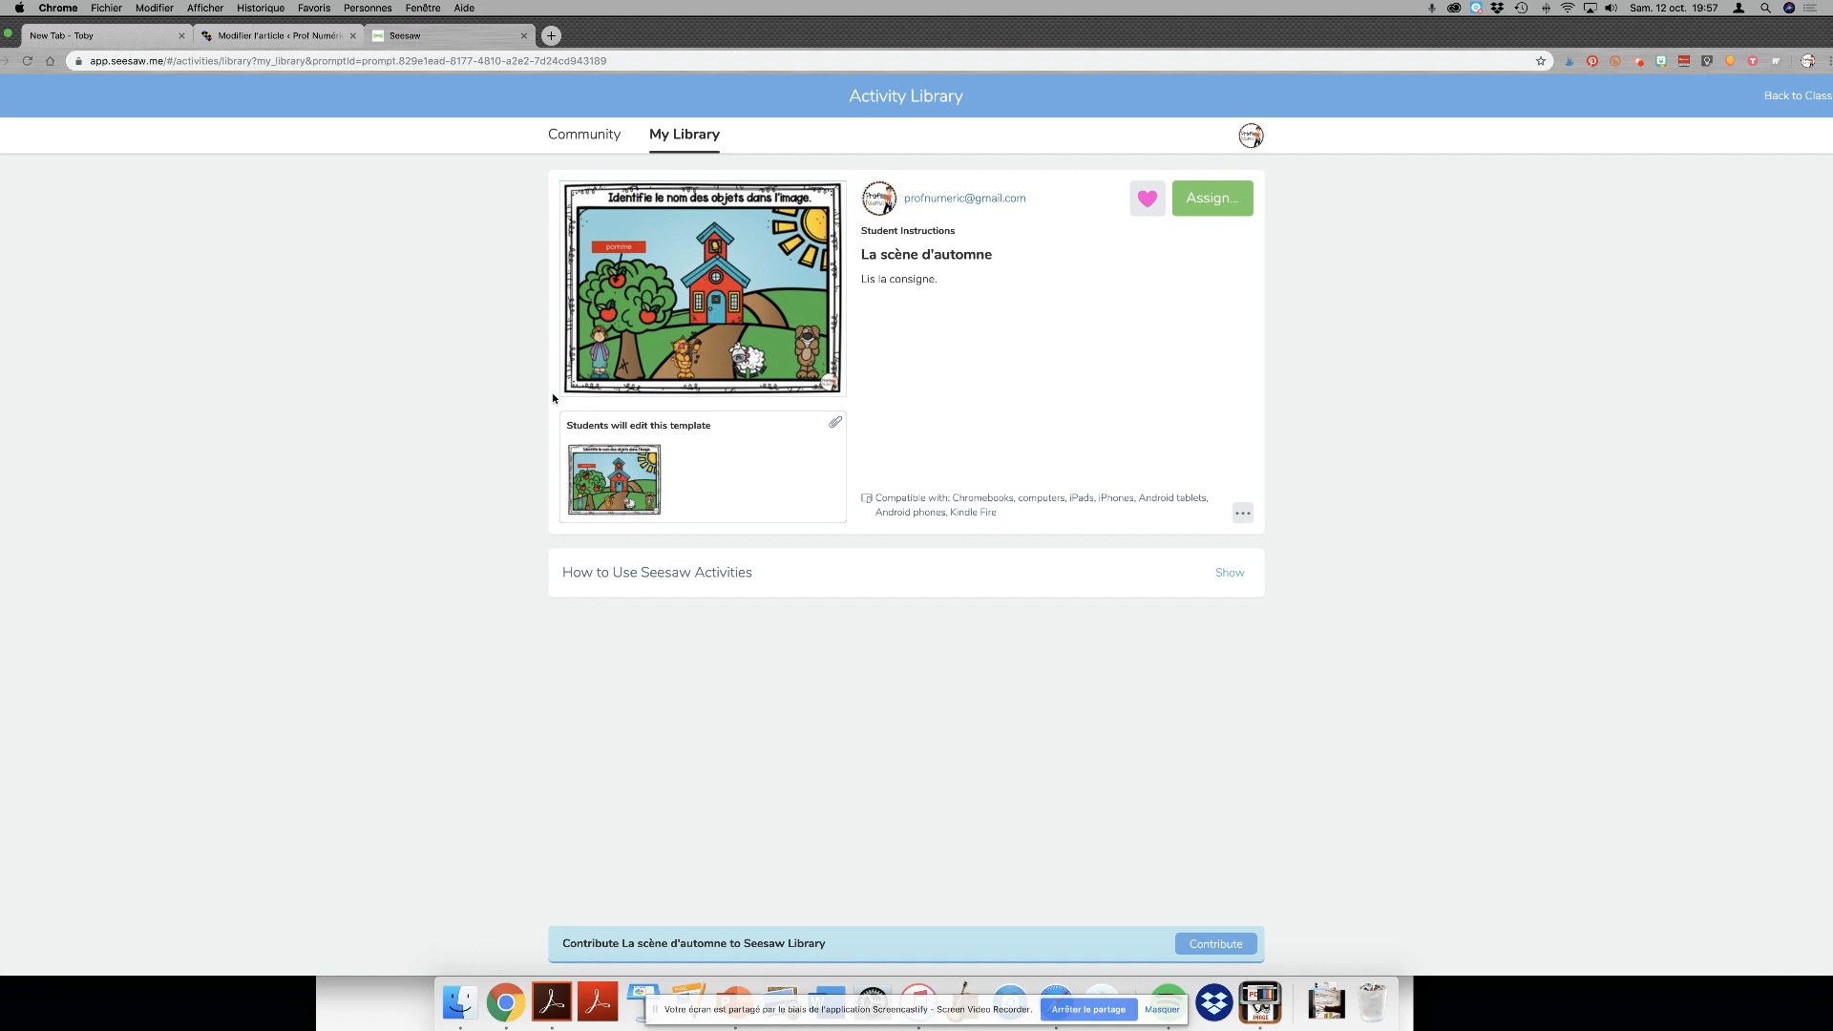
pyautogui.click(1217, 203)
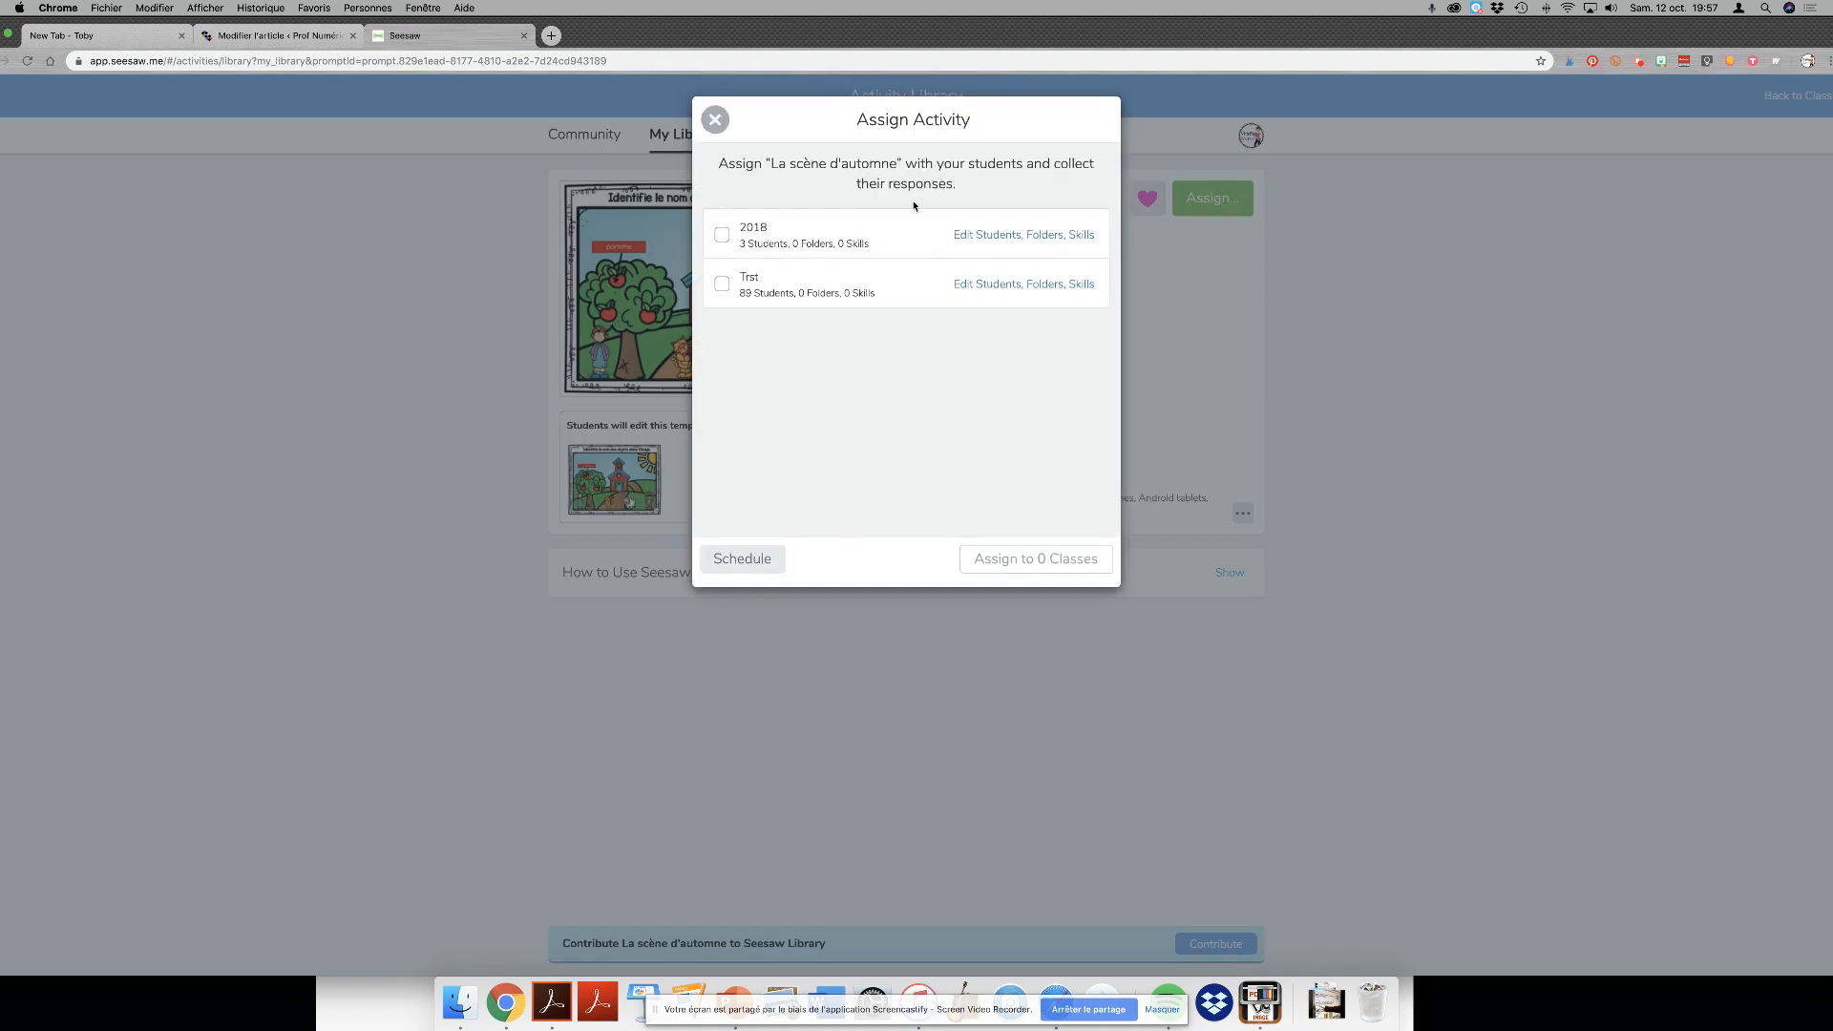
pyautogui.click(793, 239)
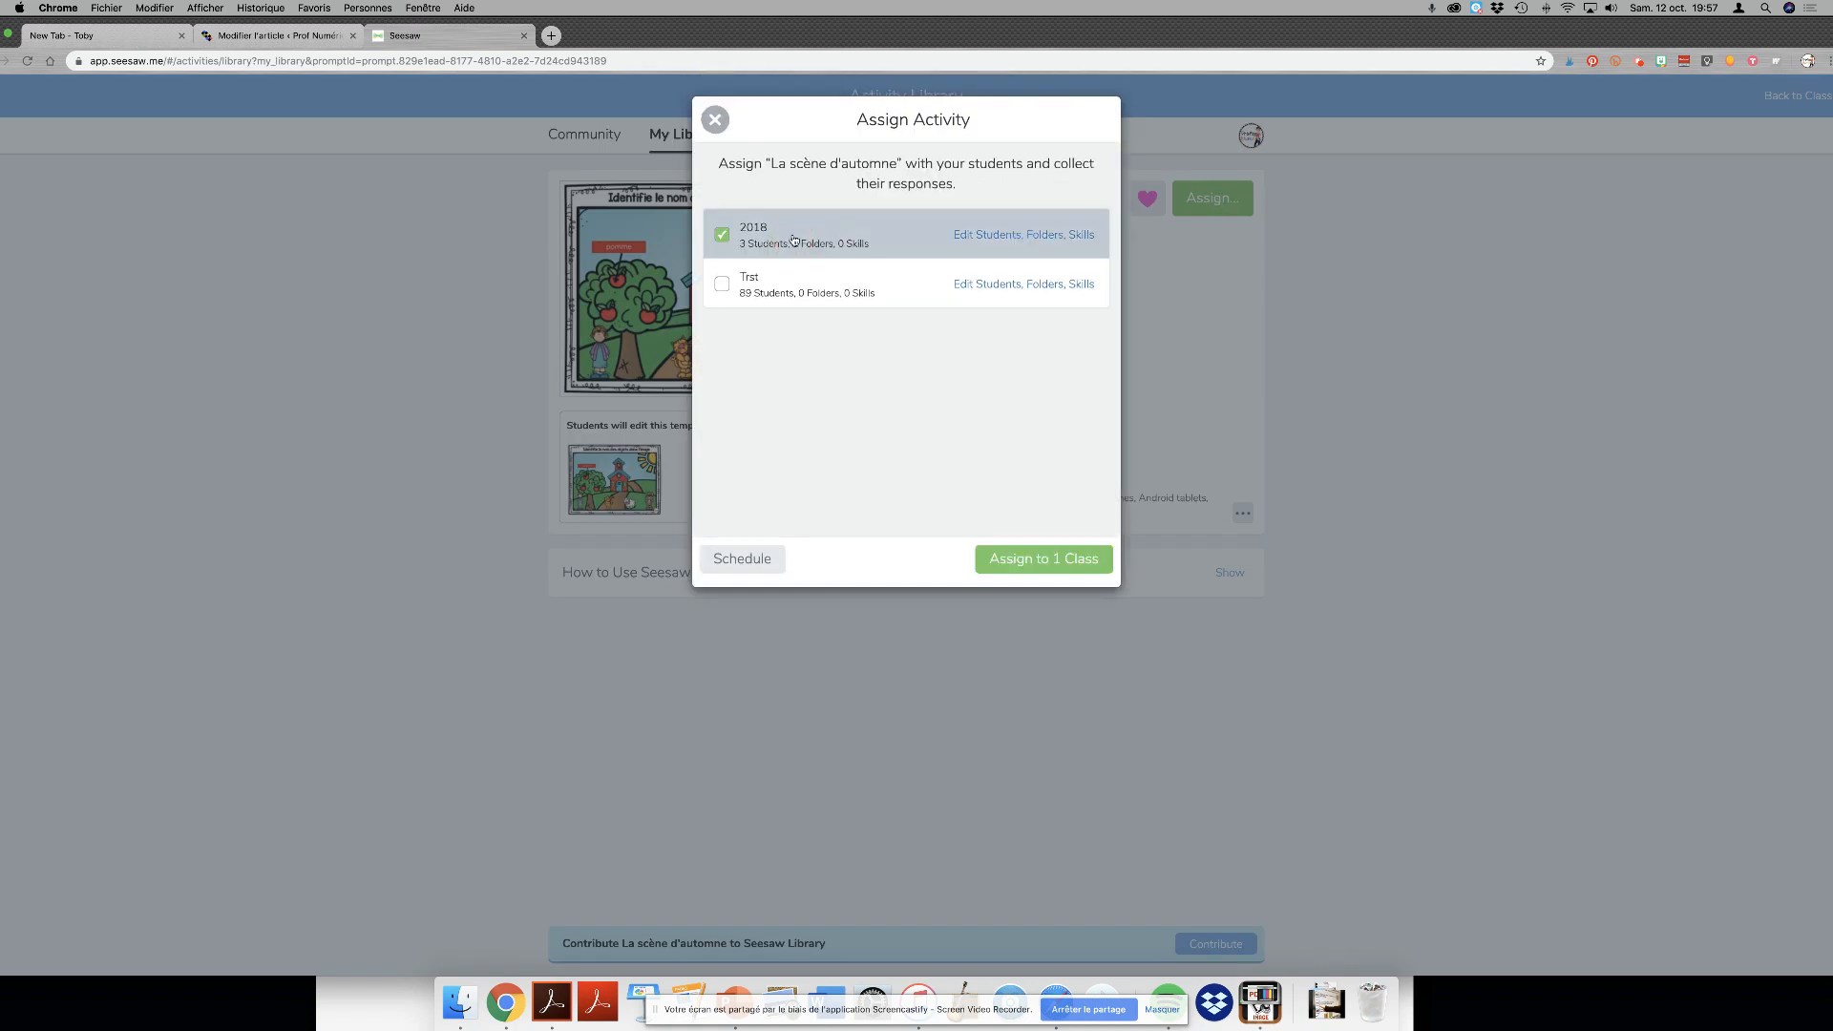
pyautogui.click(794, 239)
pyautogui.click(790, 239)
pyautogui.click(1050, 565)
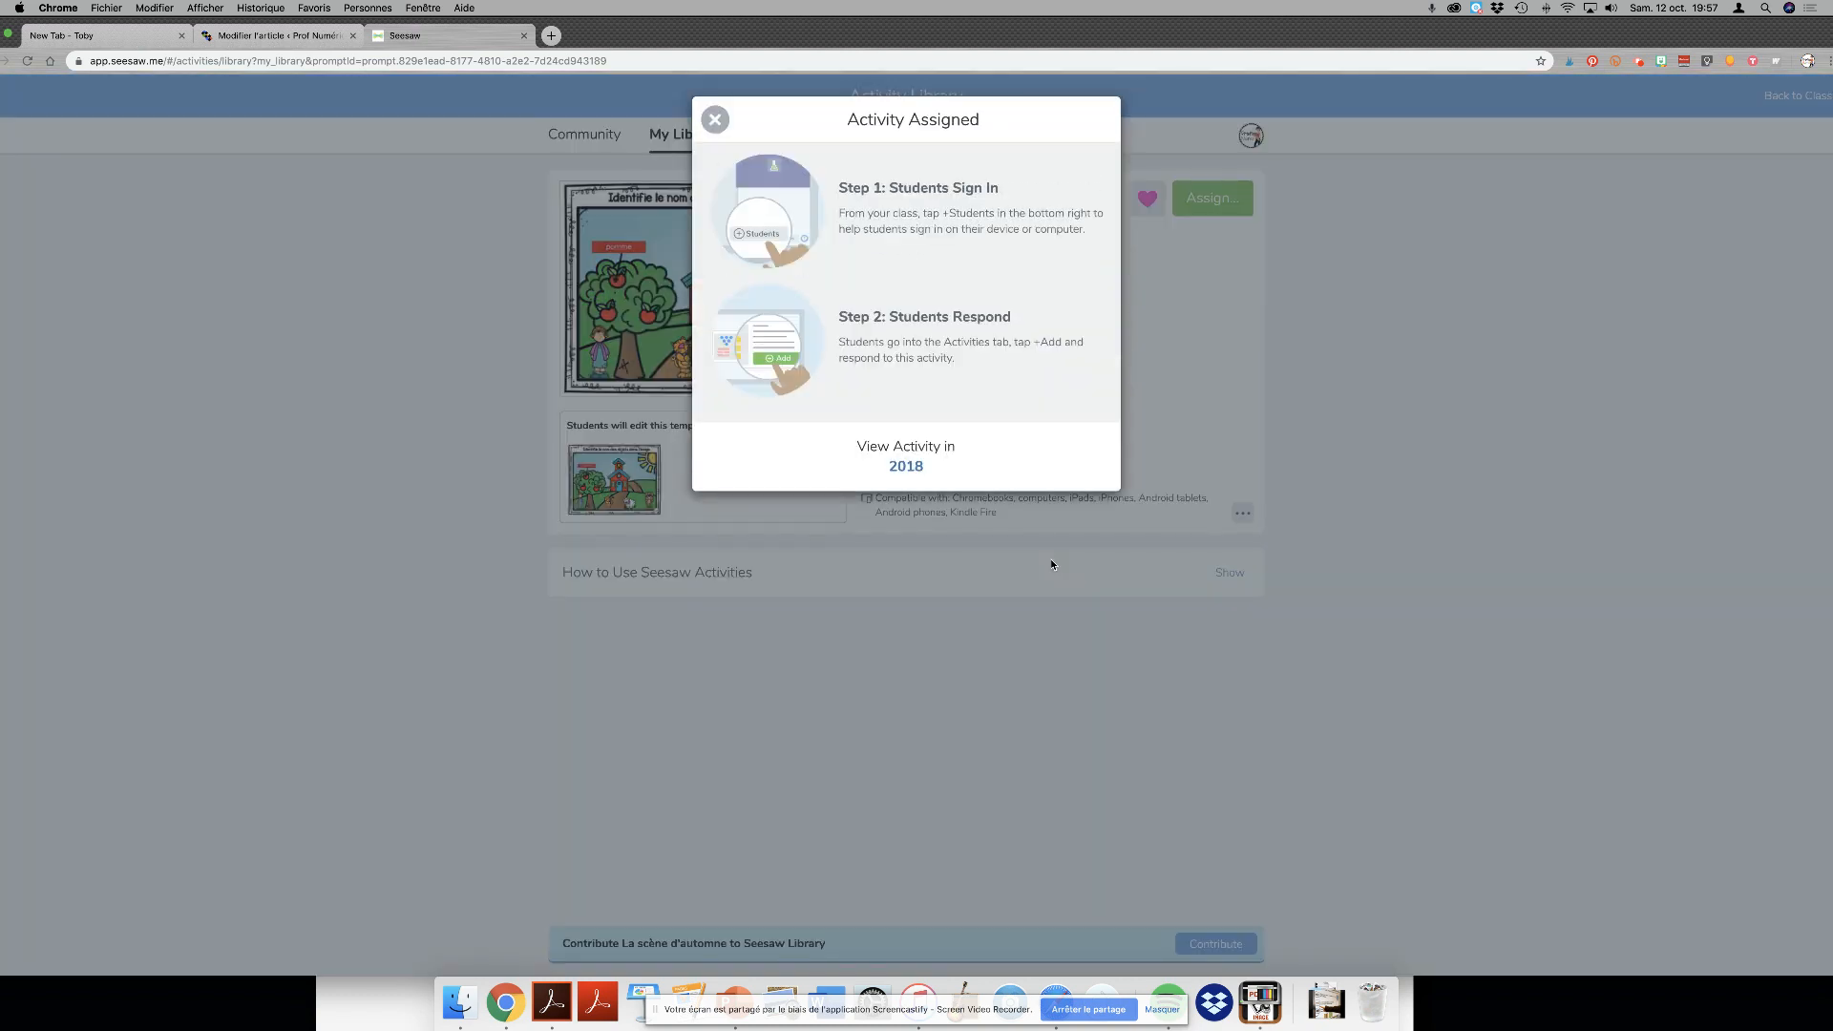
pyautogui.click(716, 119)
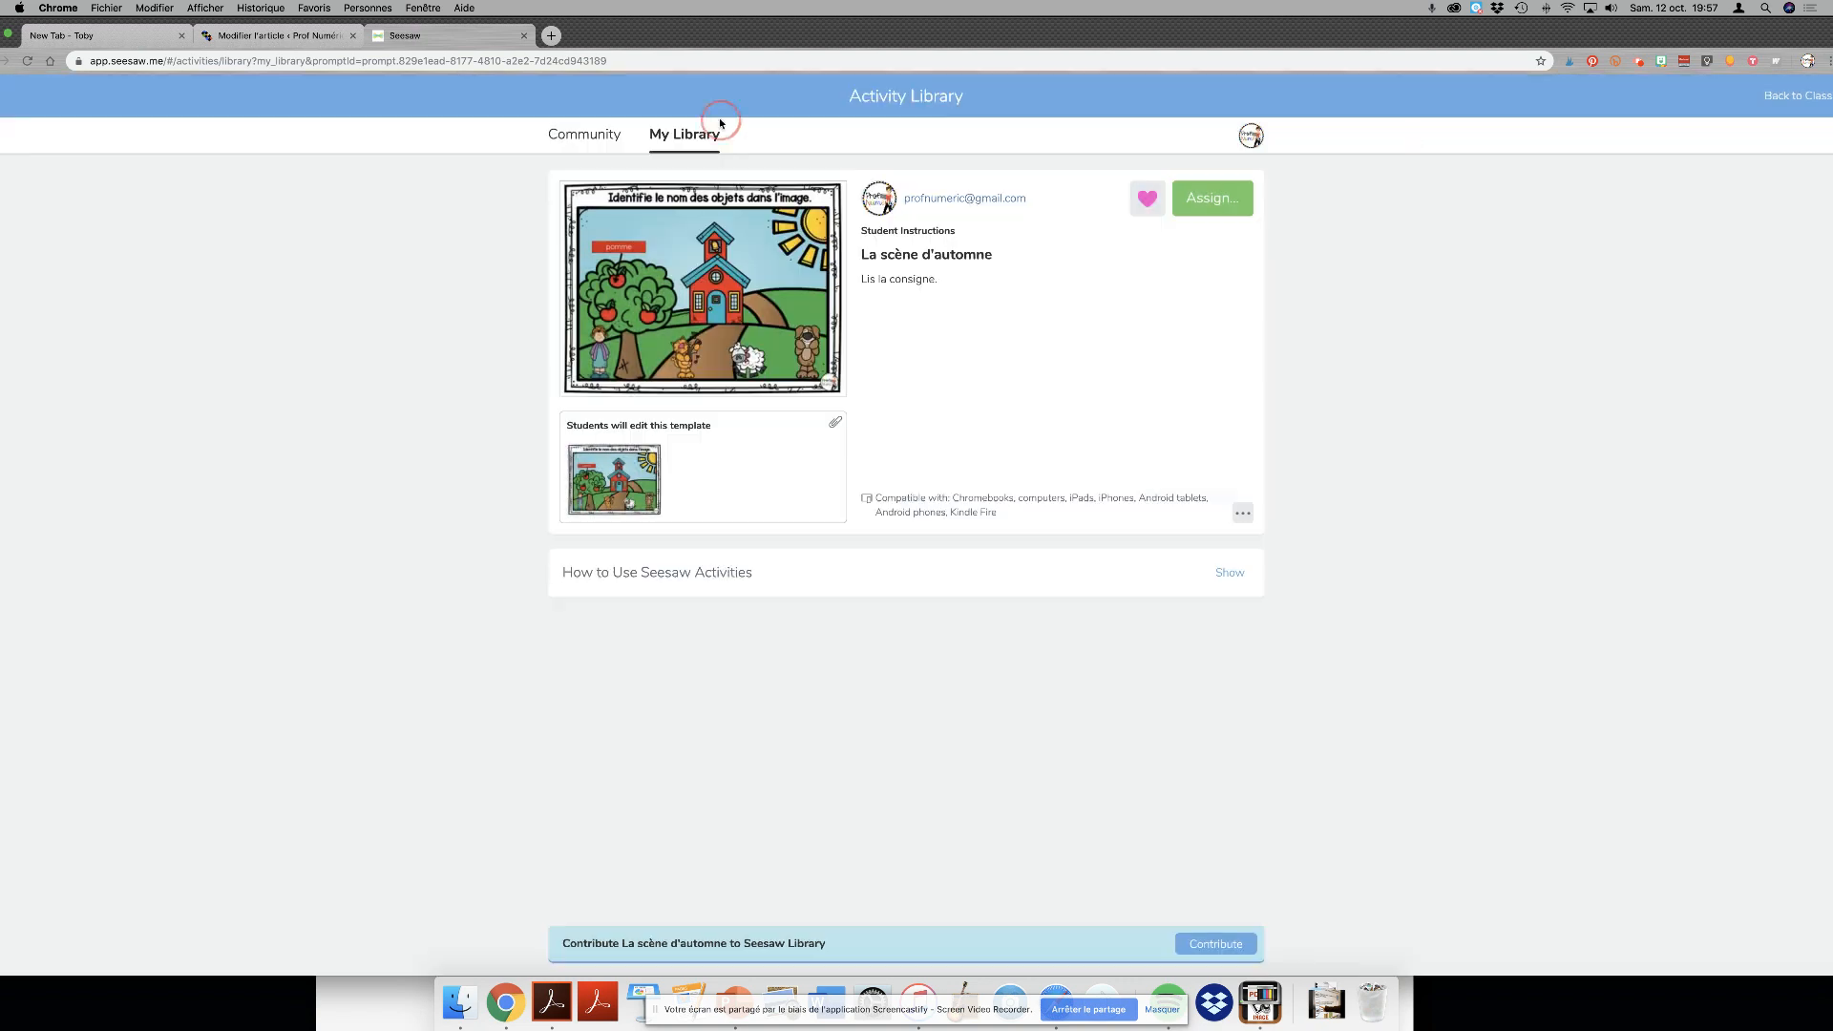
# - Return to the 2018 class and view its journal and its list of assigned activities
pyautogui.click(1804, 97)
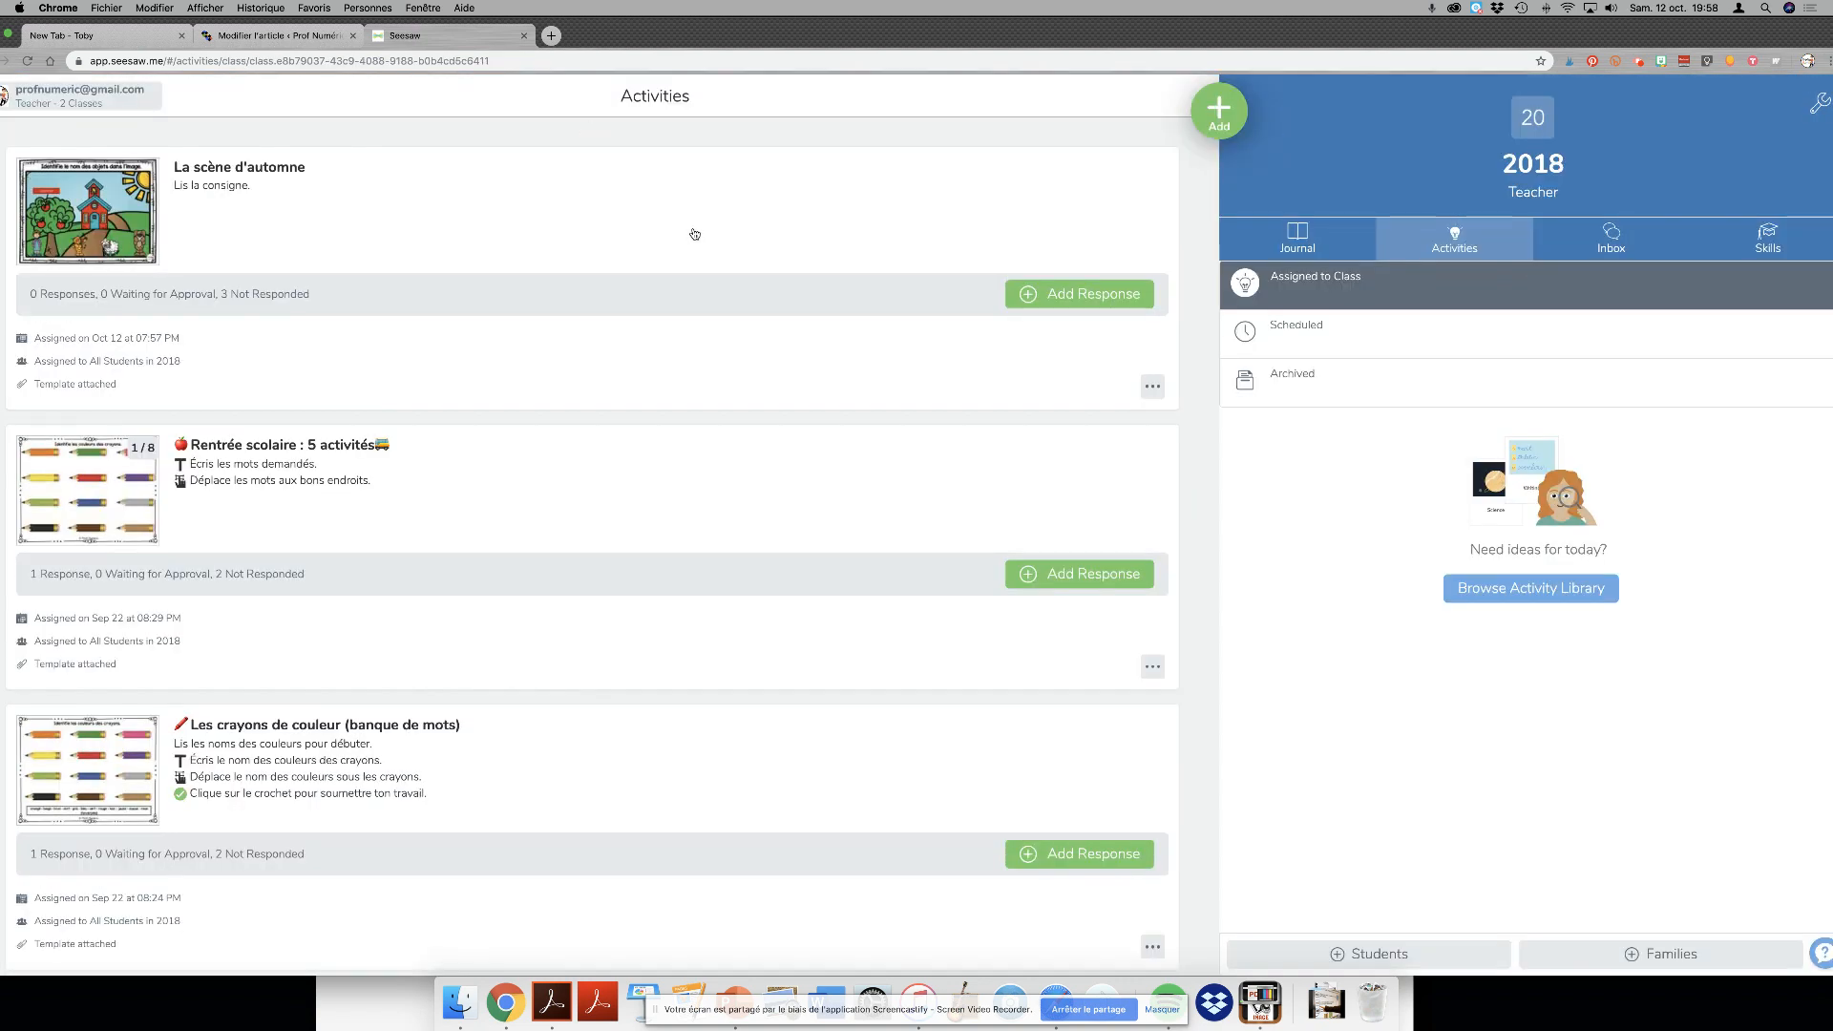
pyautogui.click(1289, 244)
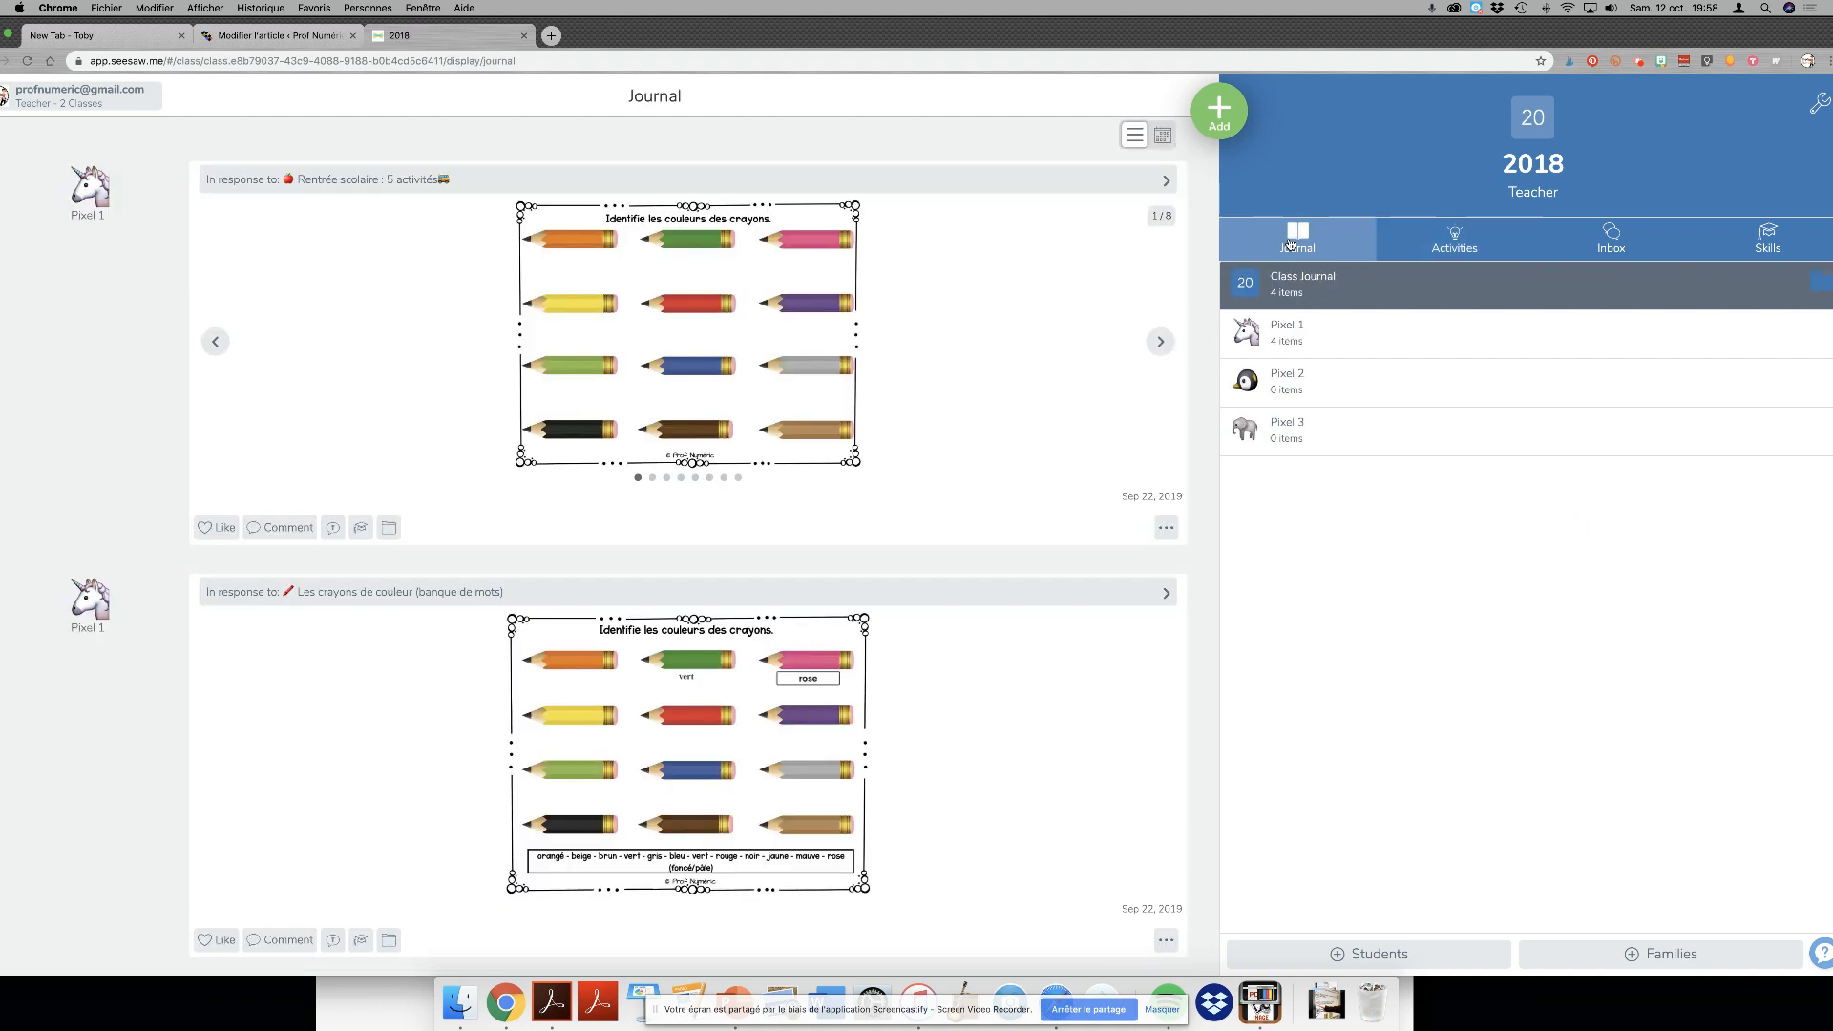
pyautogui.click(1441, 240)
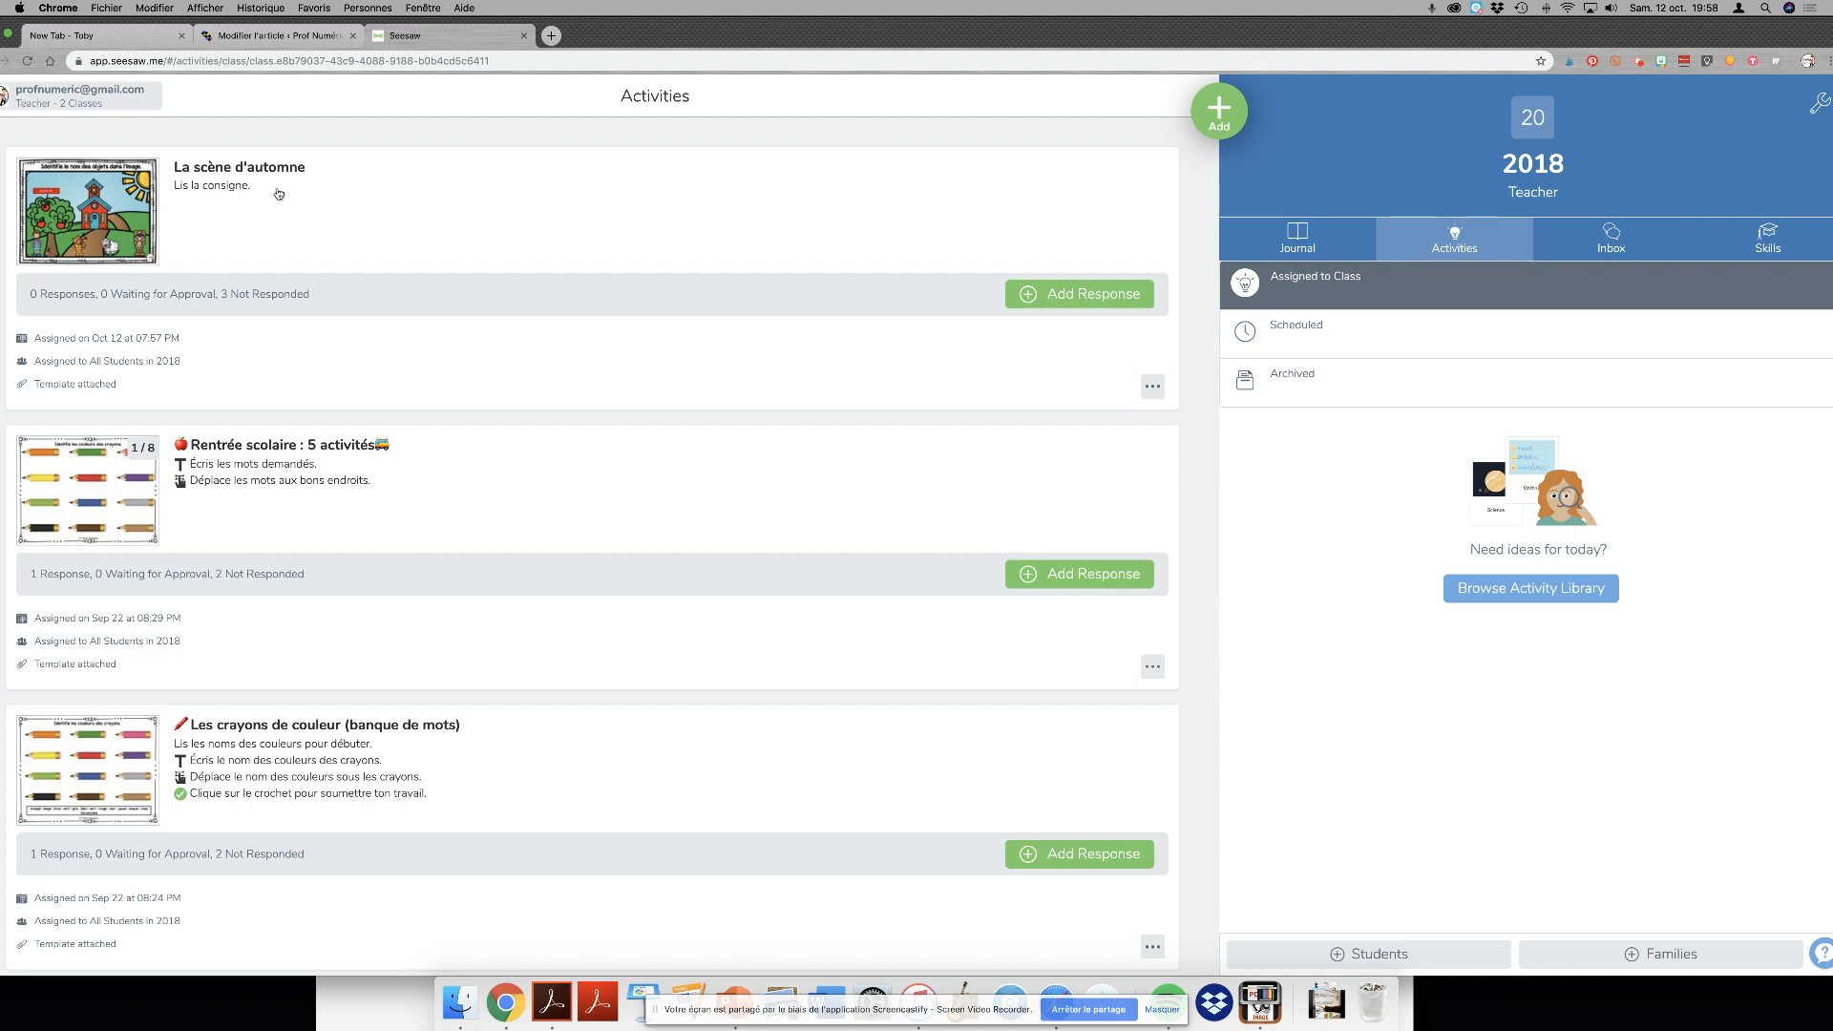
# - Open the student template of the assigned "La scène d'automne" activity for editing
pyautogui.click(1152, 388)
pyautogui.click(1112, 333)
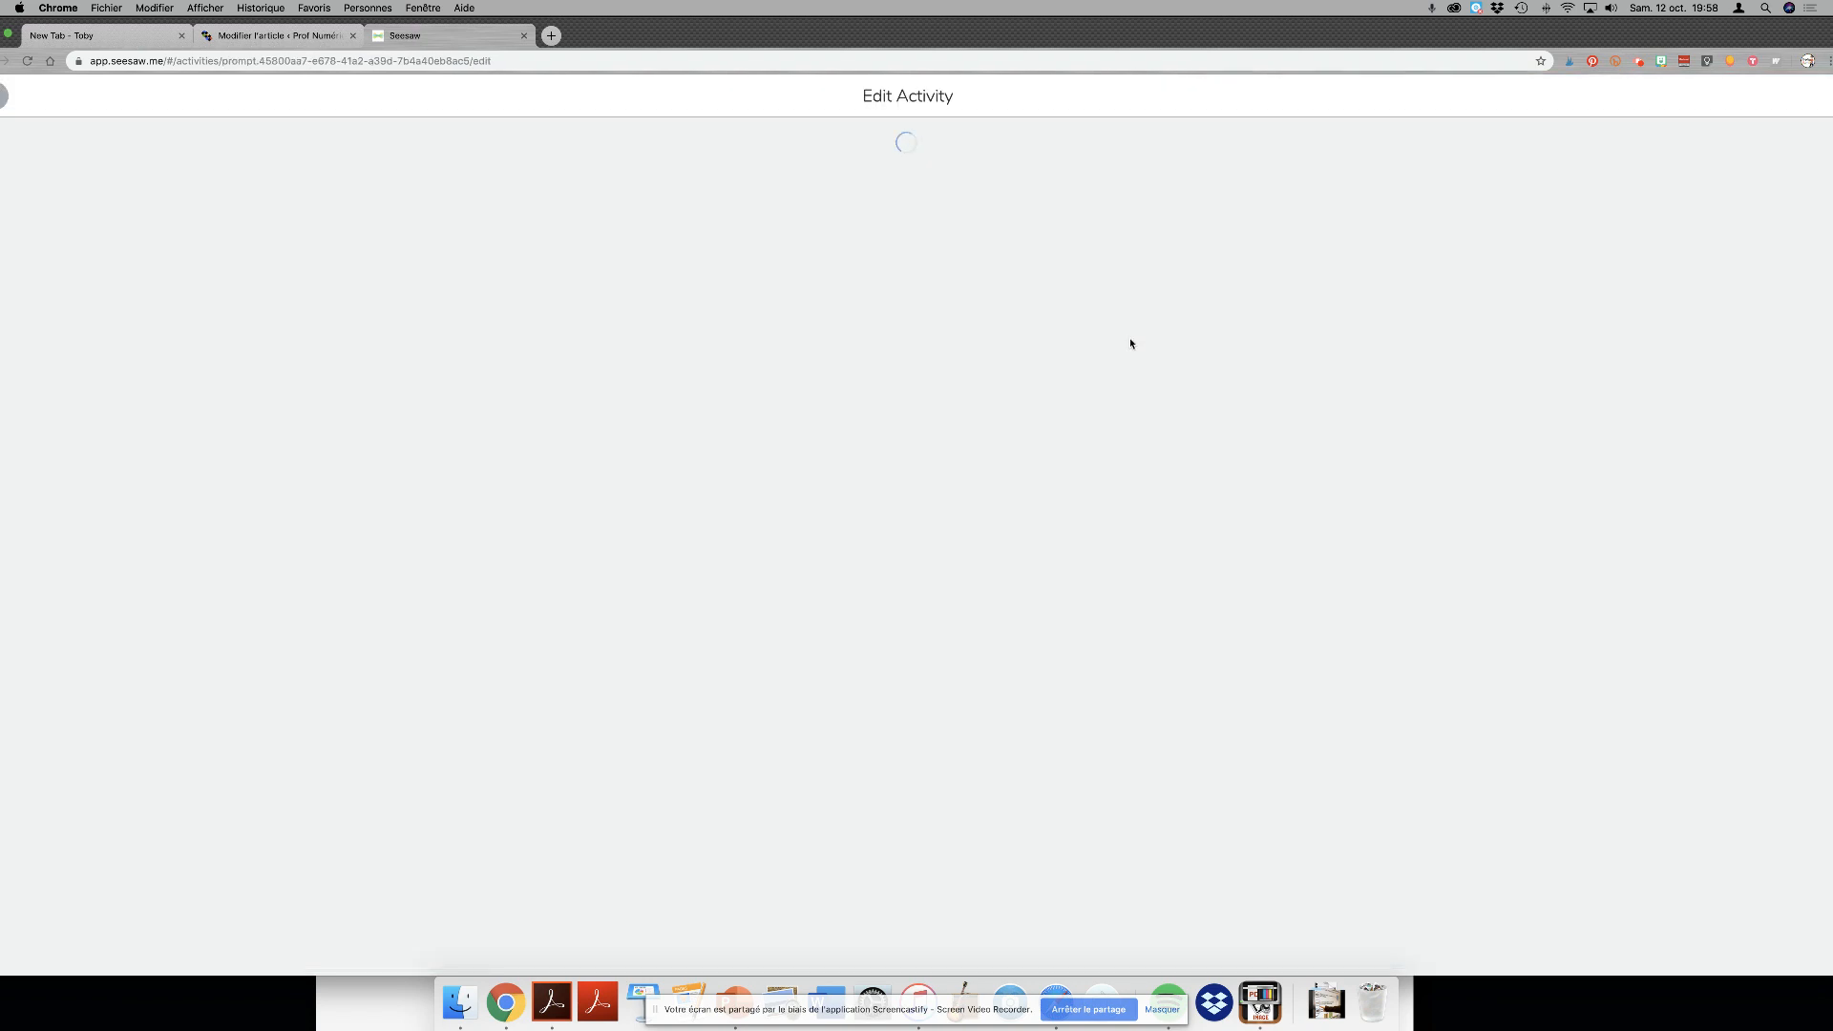
pyautogui.click(645, 568)
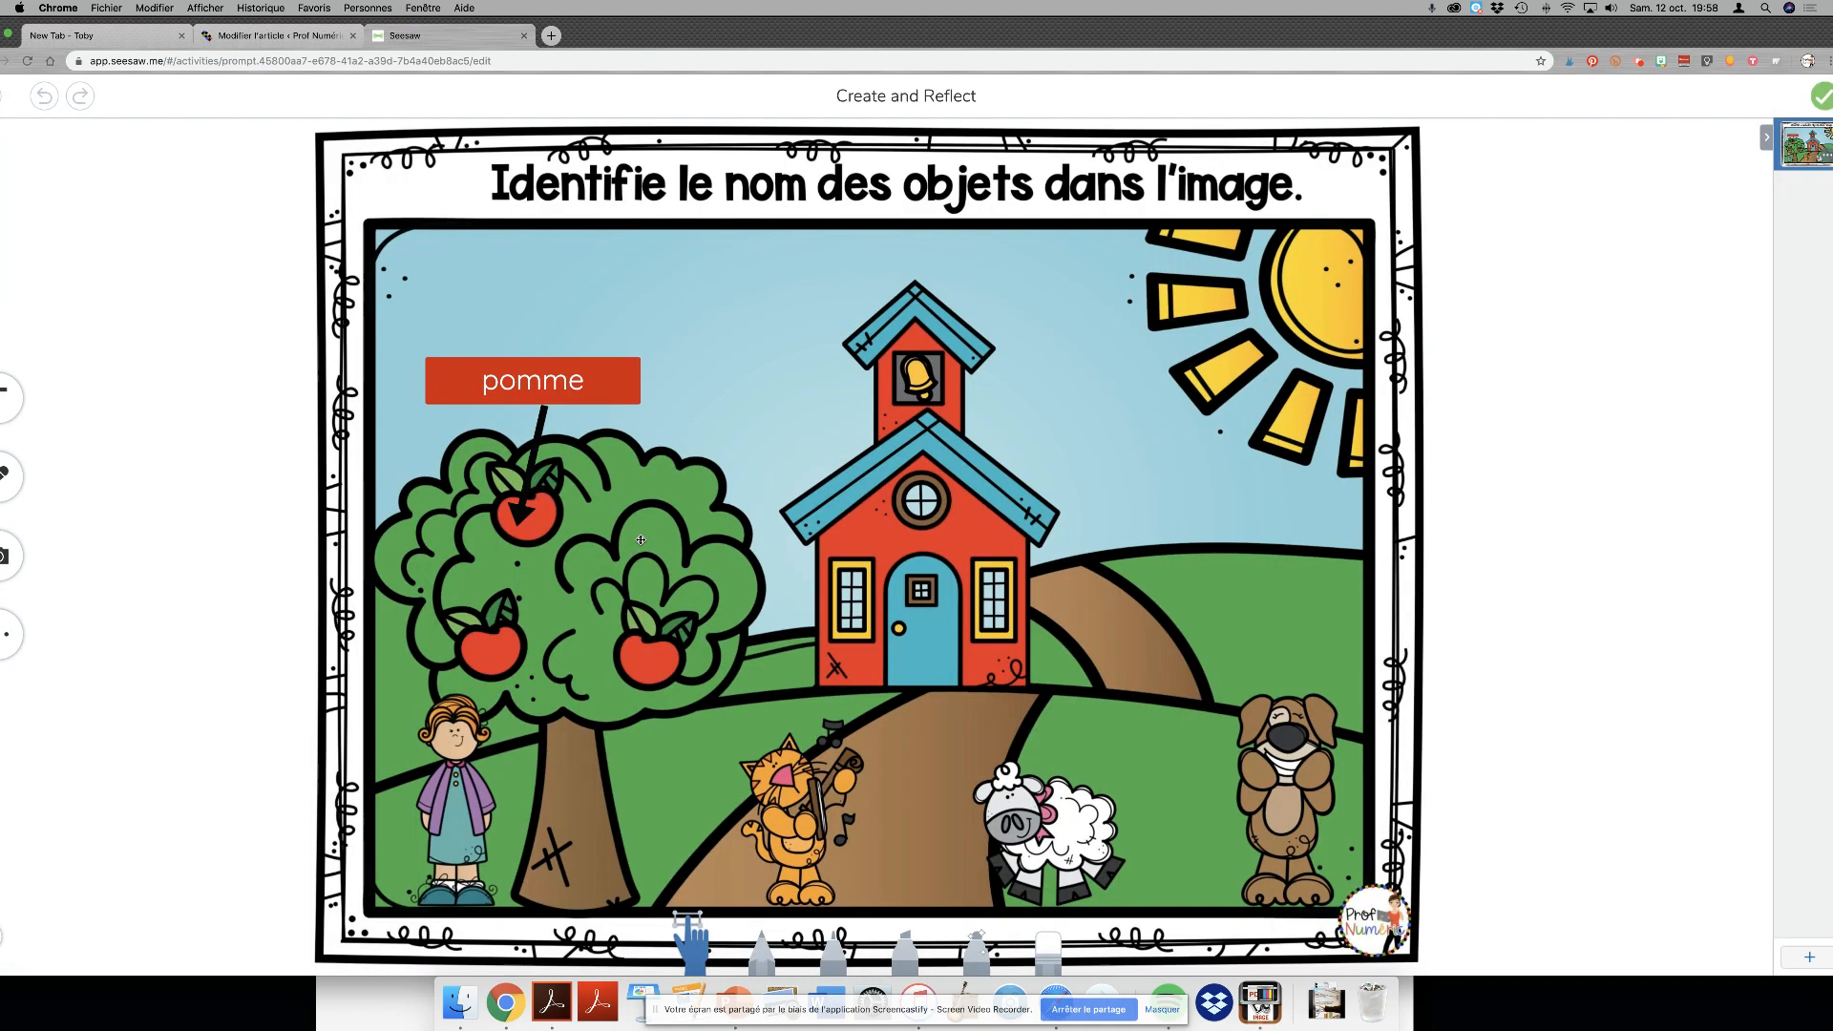
# - Add a "chat" text label, narrow its box and place it just above the cat, saving the template and the activity
pyautogui.click(531, 298)
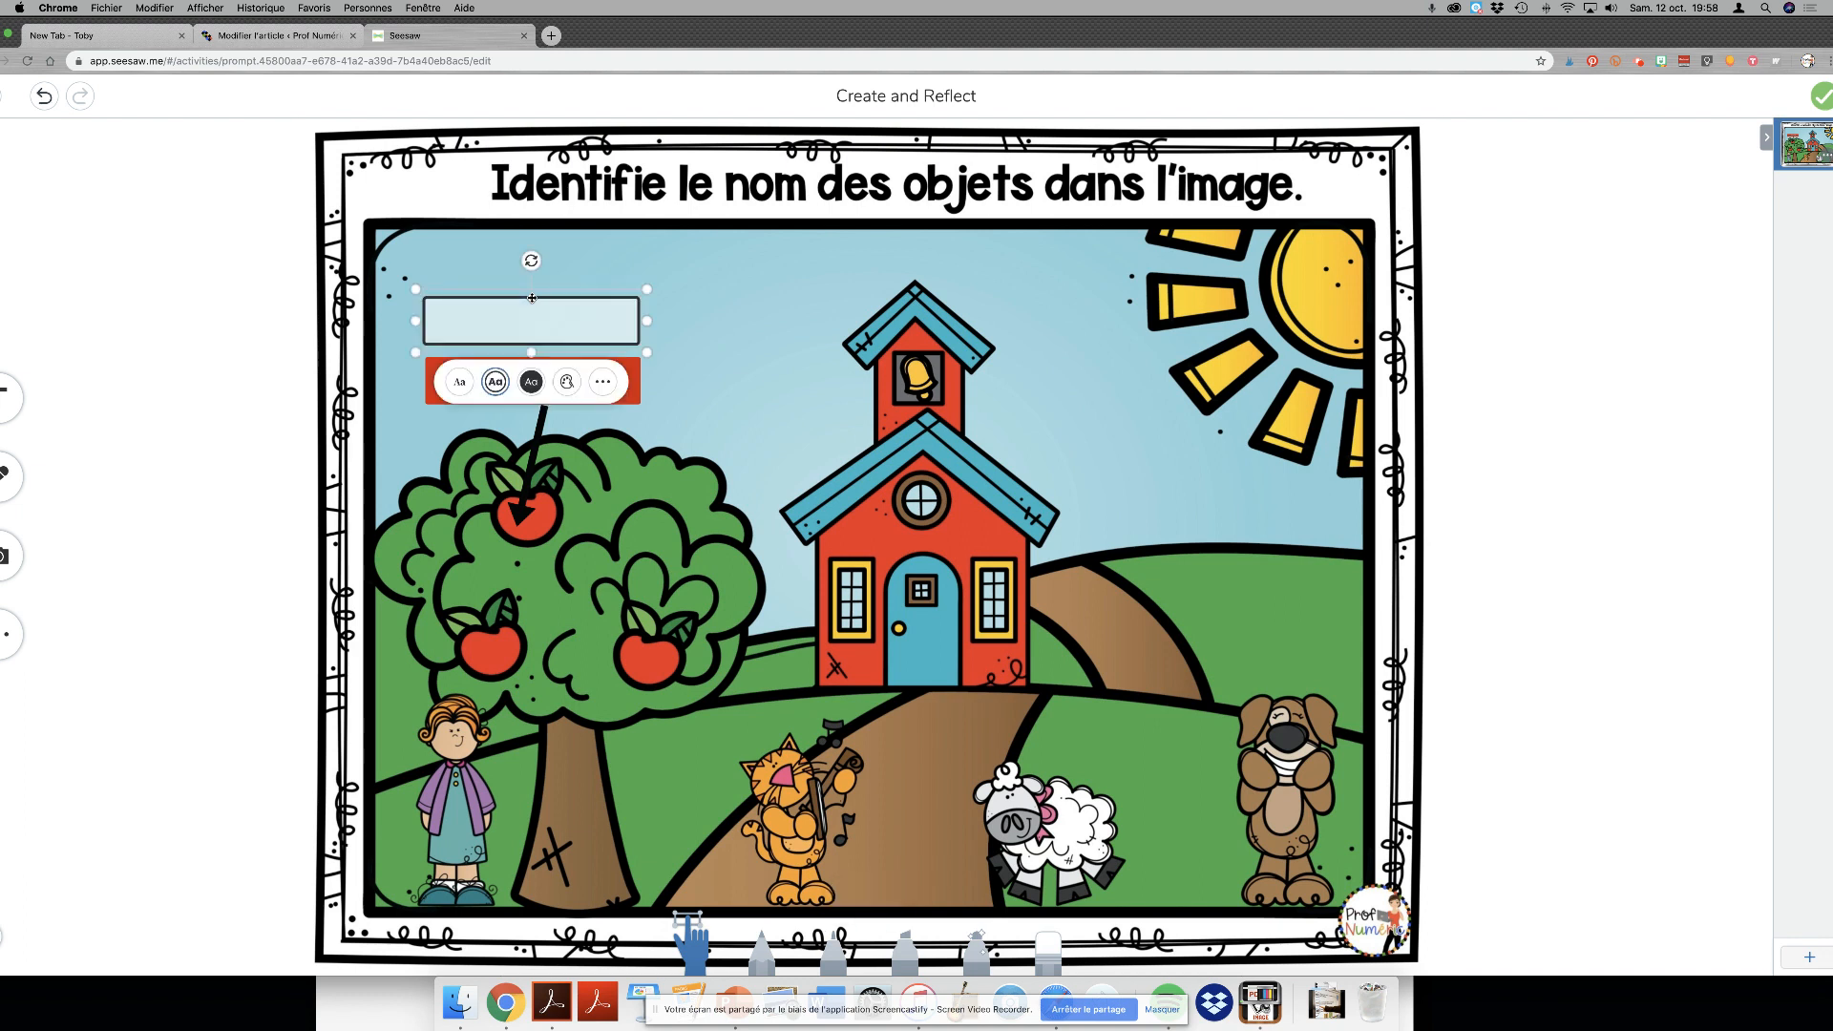
pyautogui.write('chat')
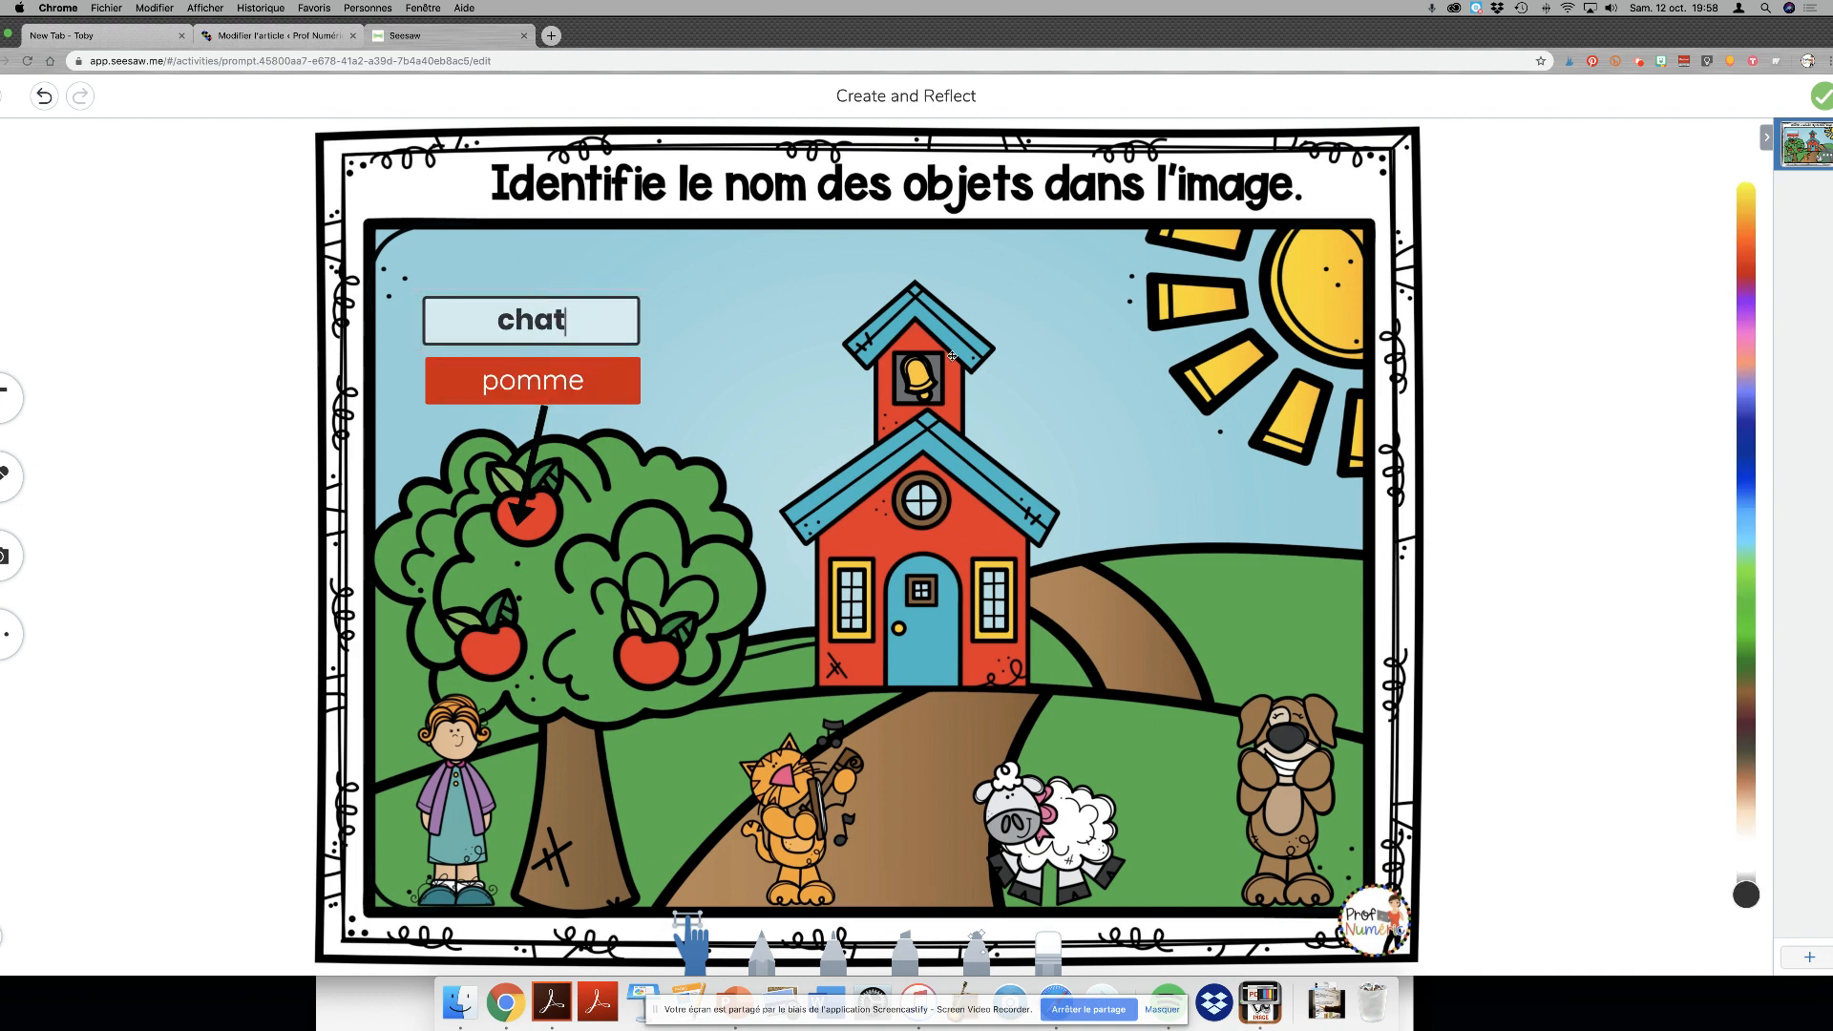
pyautogui.click(714, 382)
pyautogui.moveTo(645, 321); pyautogui.dragTo(861, 721)
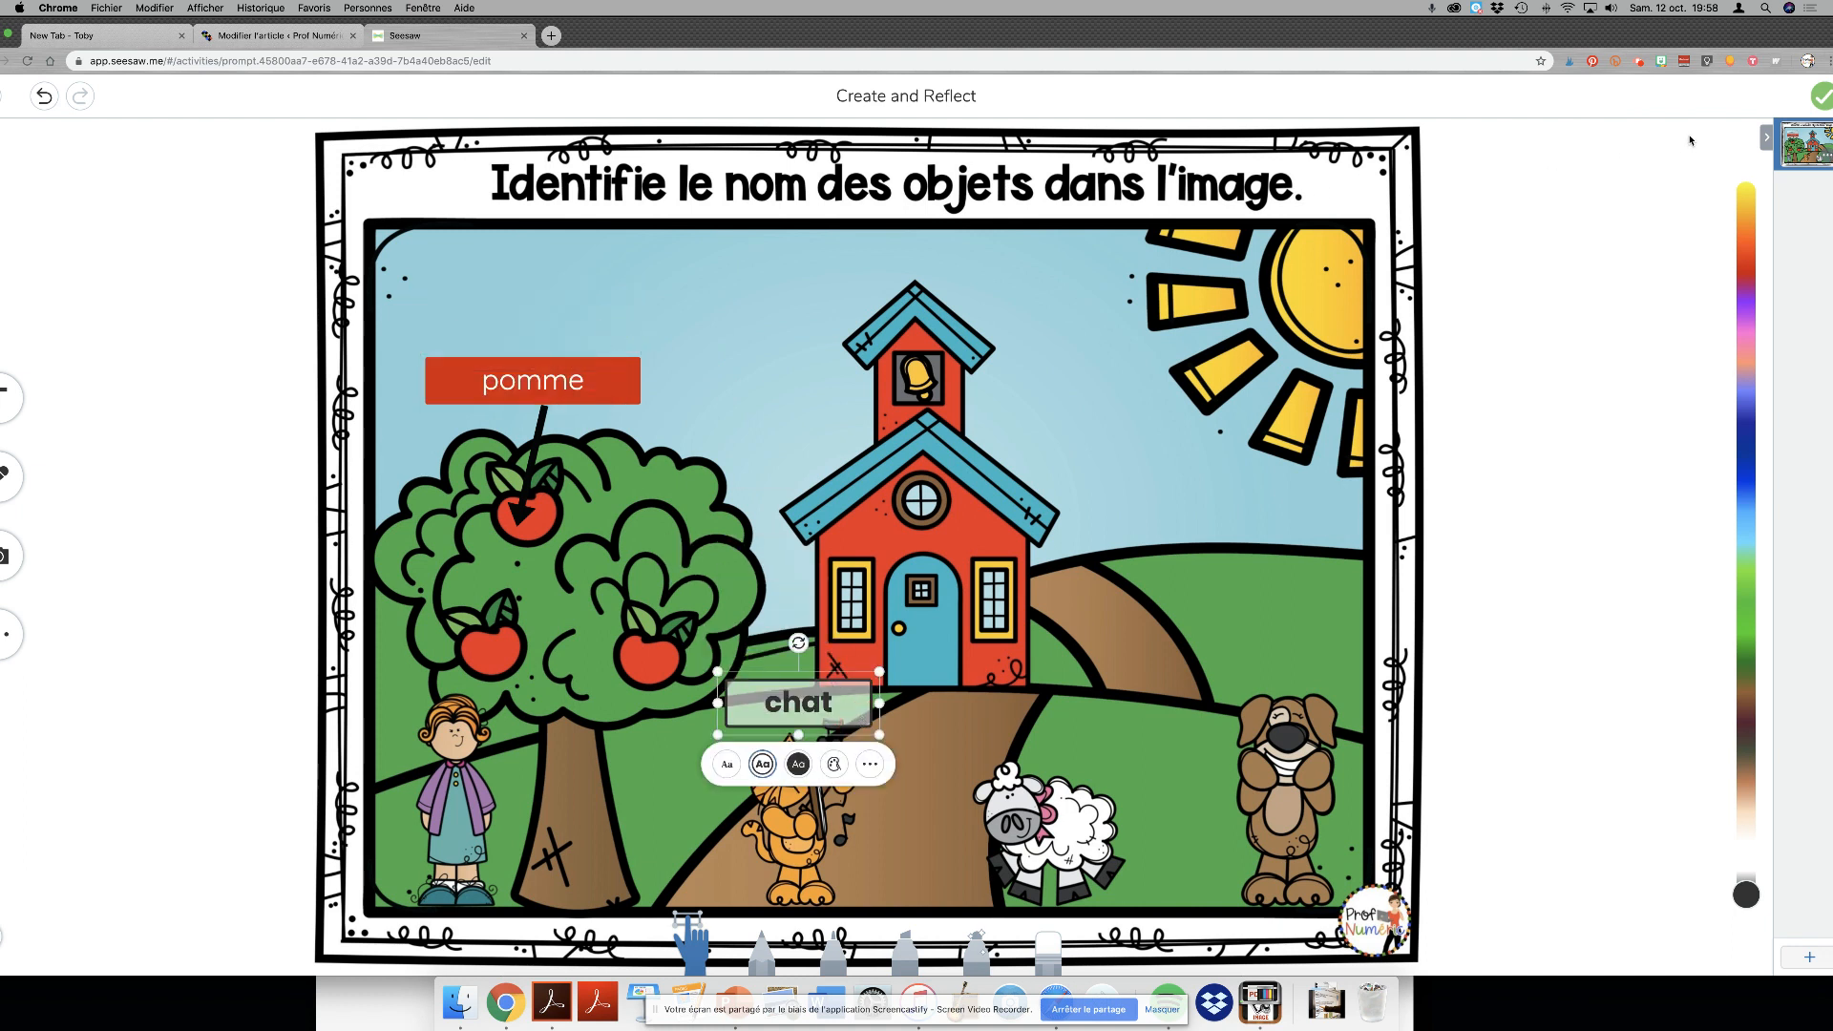
pyautogui.click(1821, 96)
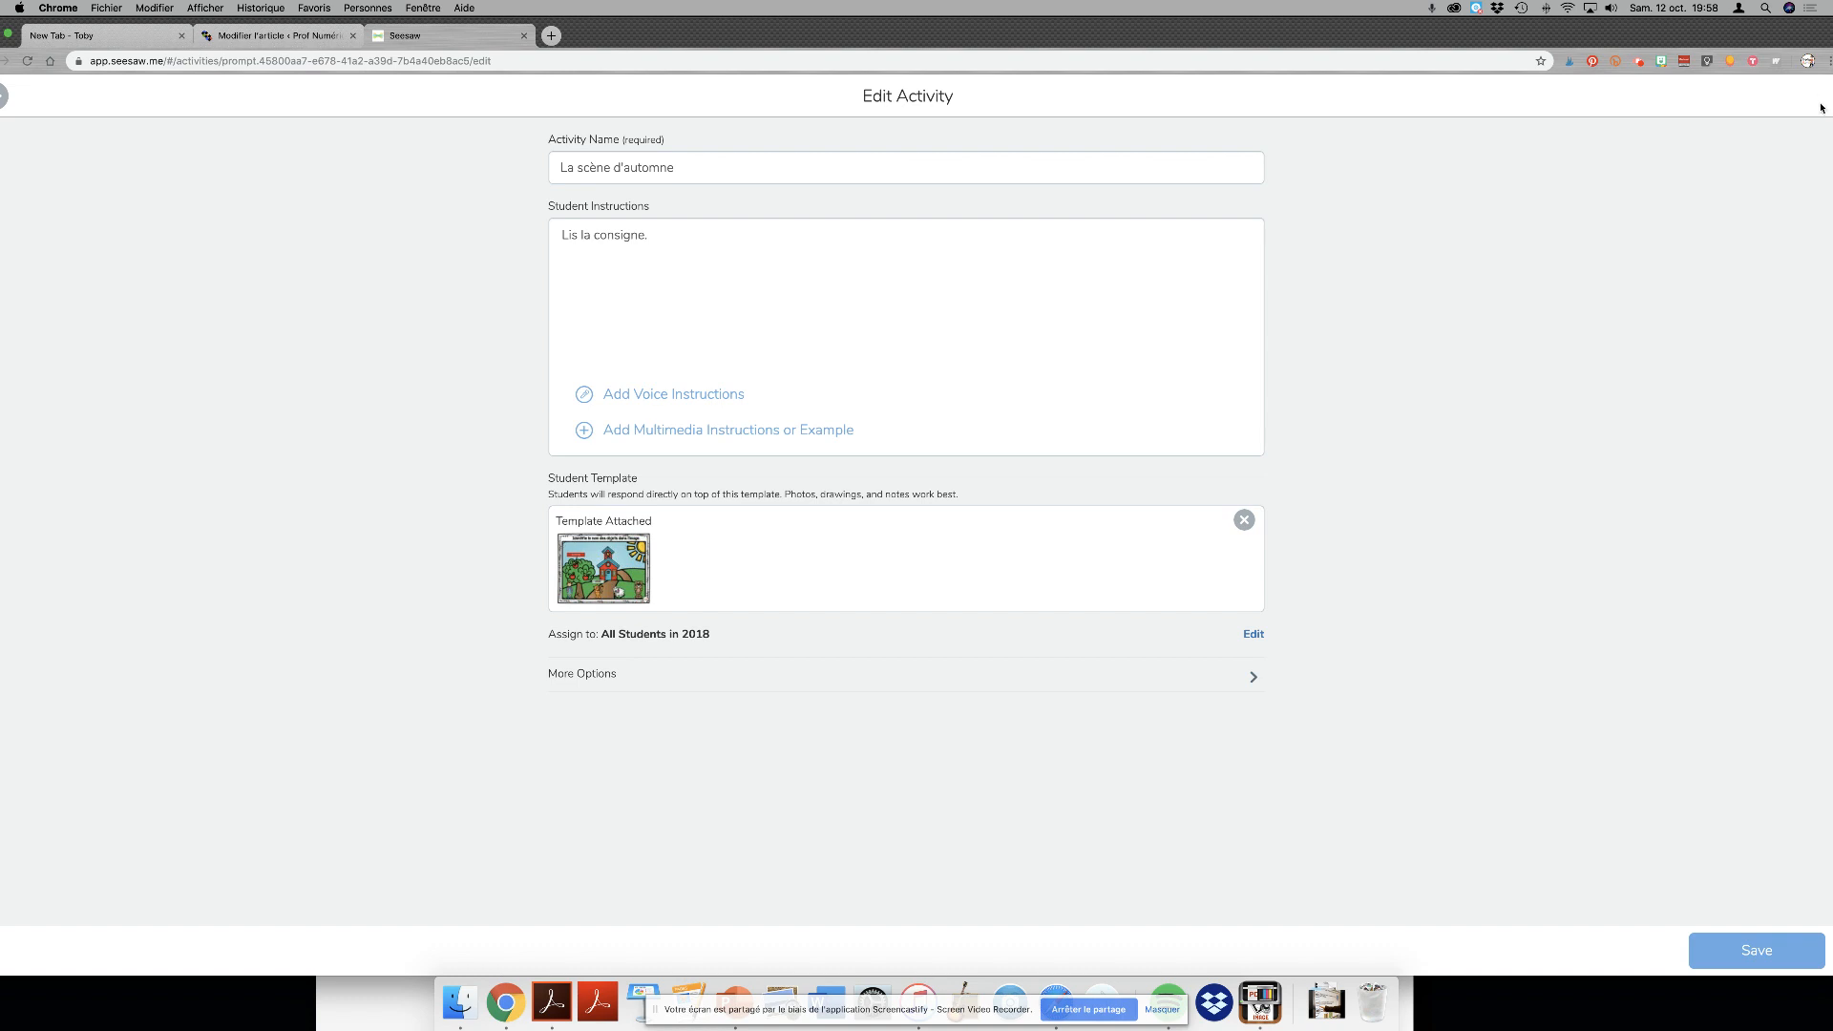
pyautogui.click(1766, 957)
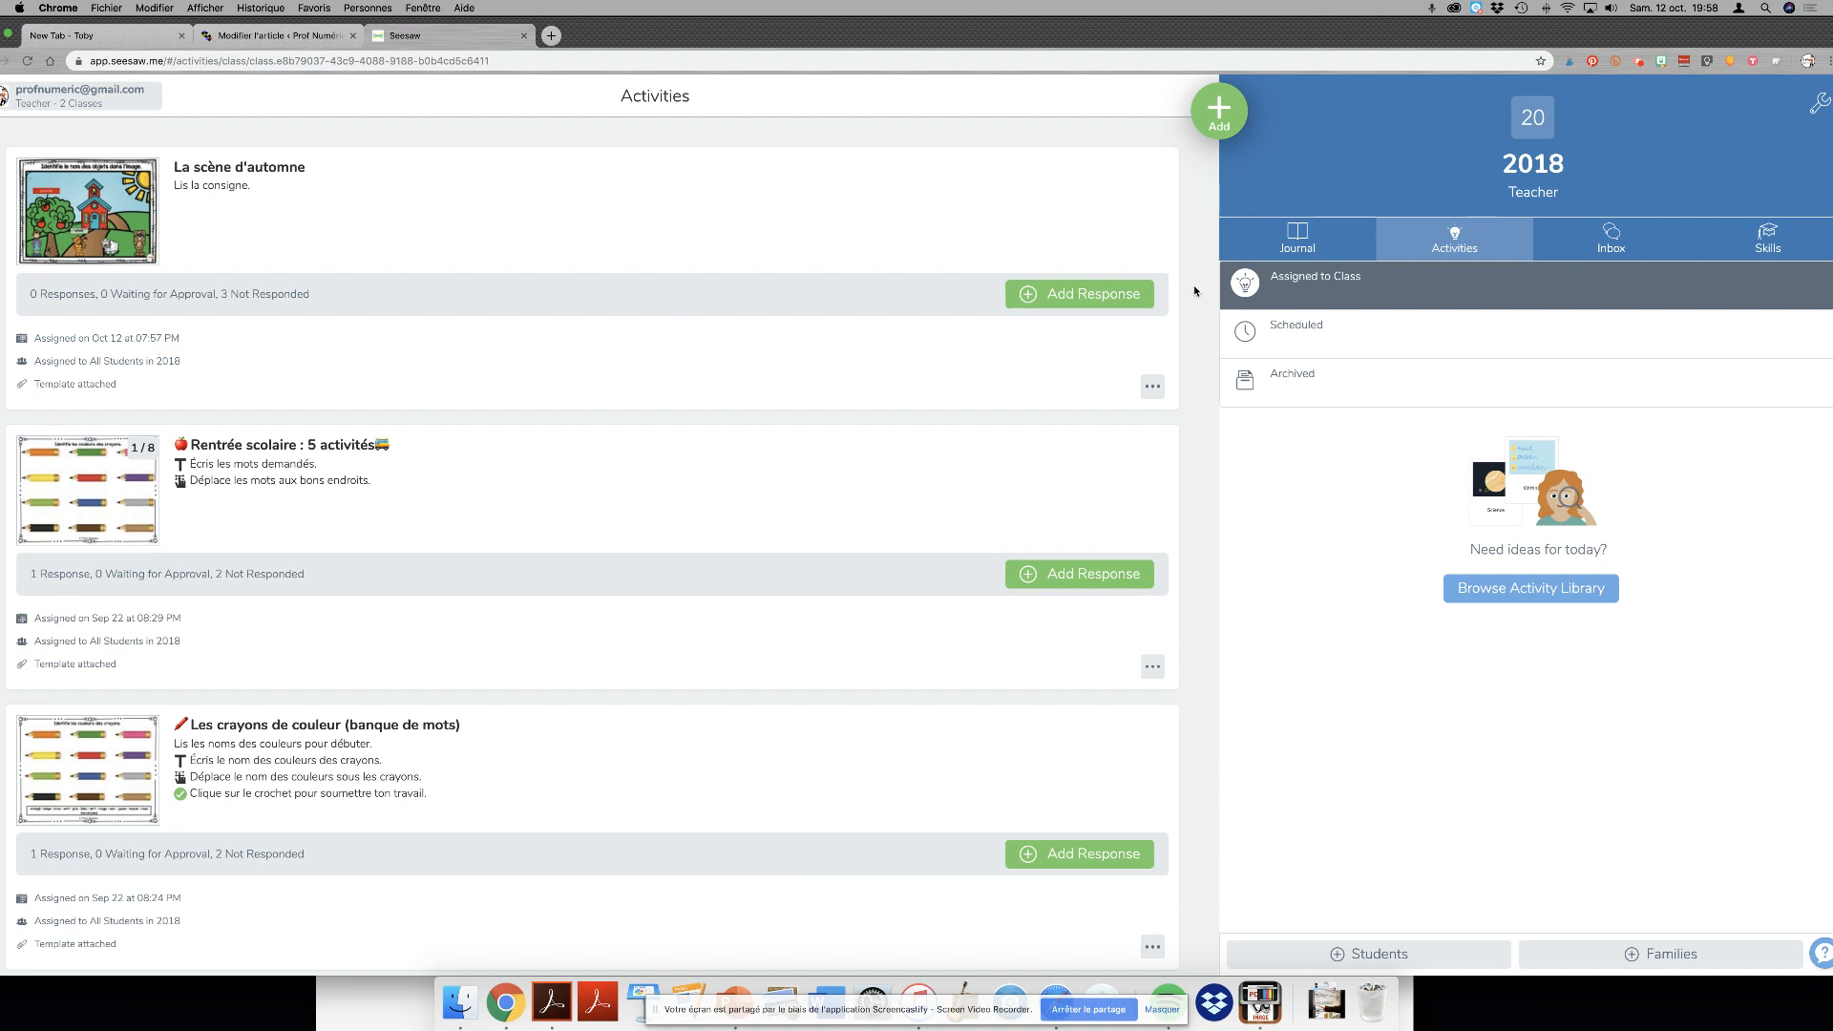
# - Add a new student to the 2018 class, entering the student's name, and dismiss the sign-in instructions
pyautogui.click(1226, 116)
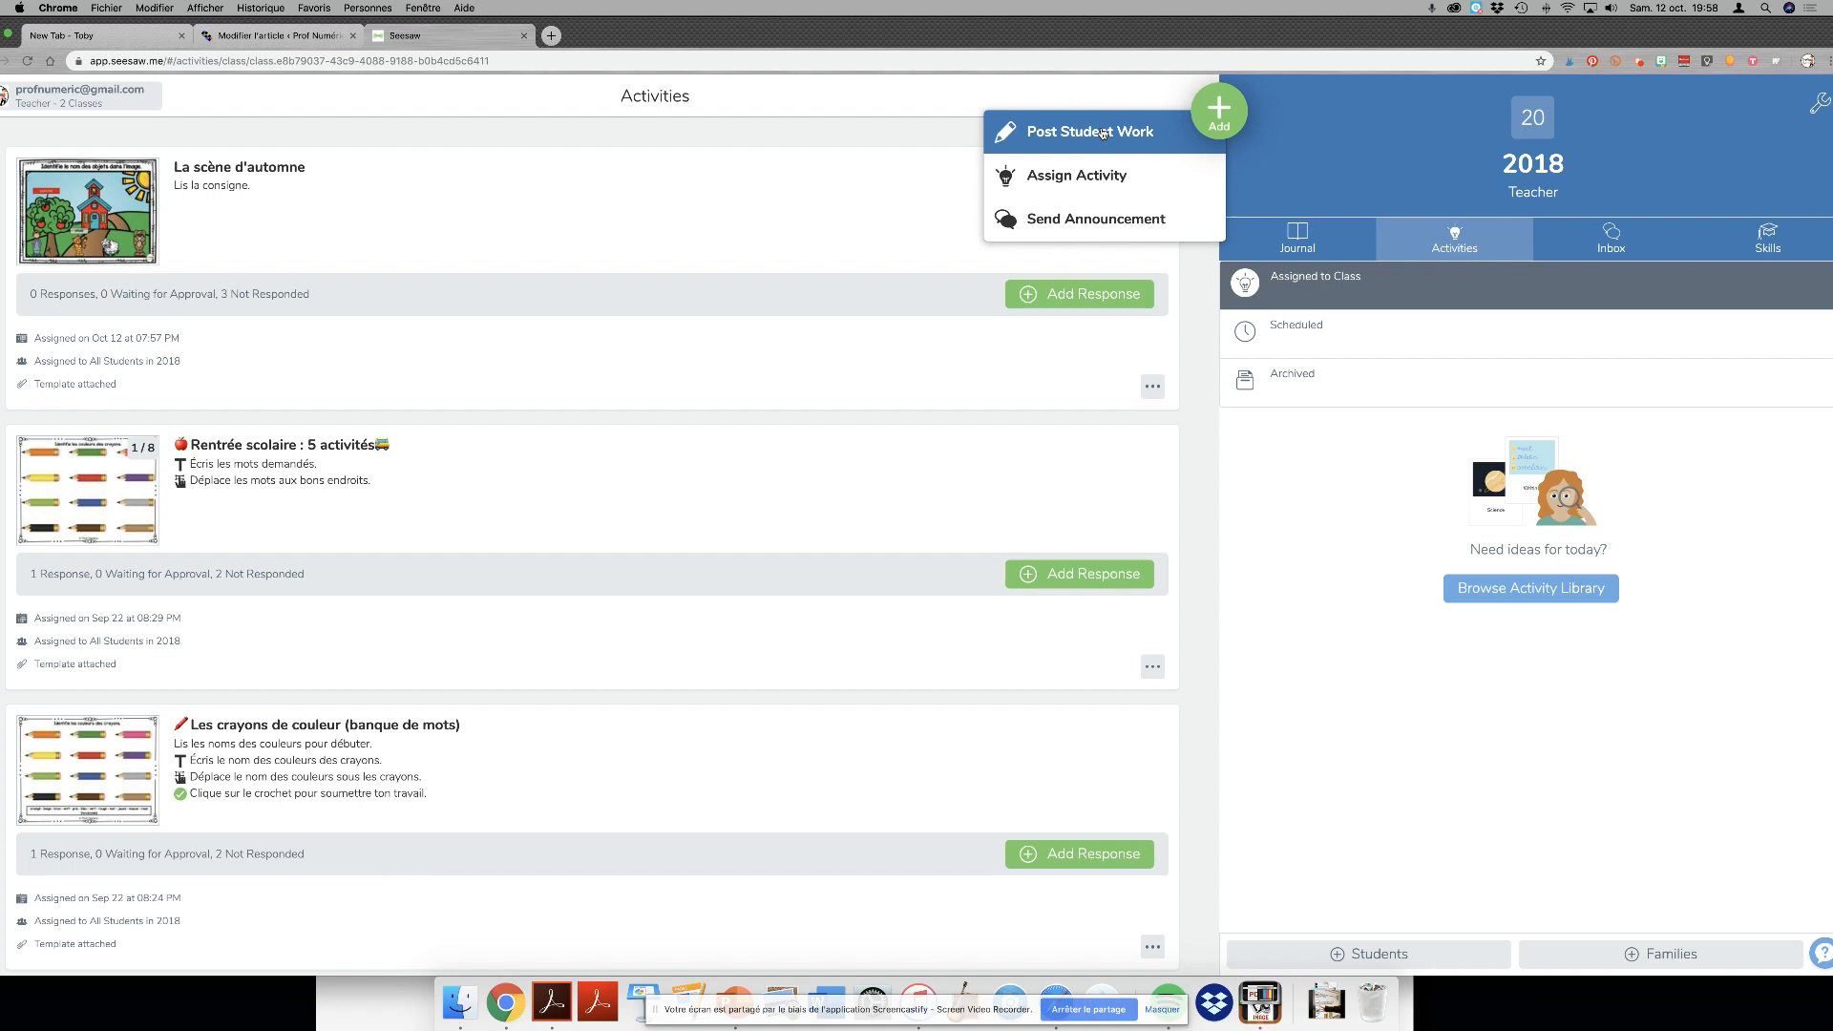
pyautogui.click(1297, 239)
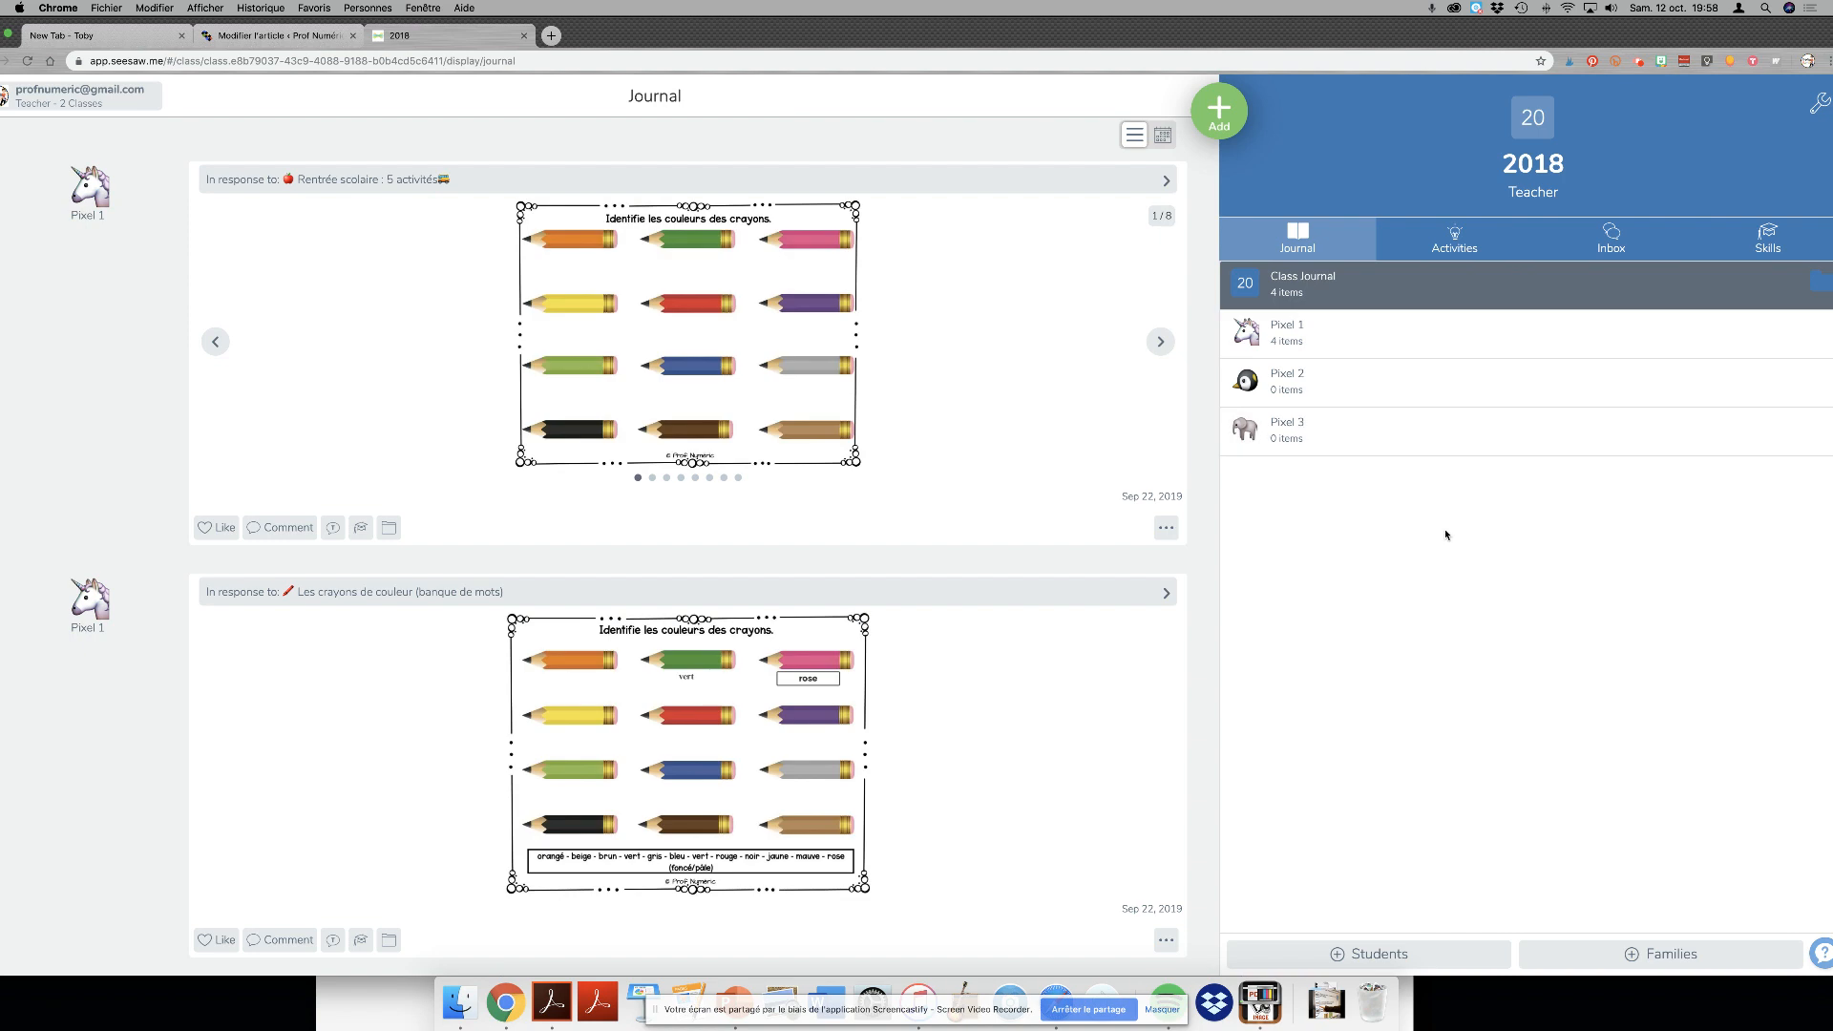
pyautogui.click(1413, 951)
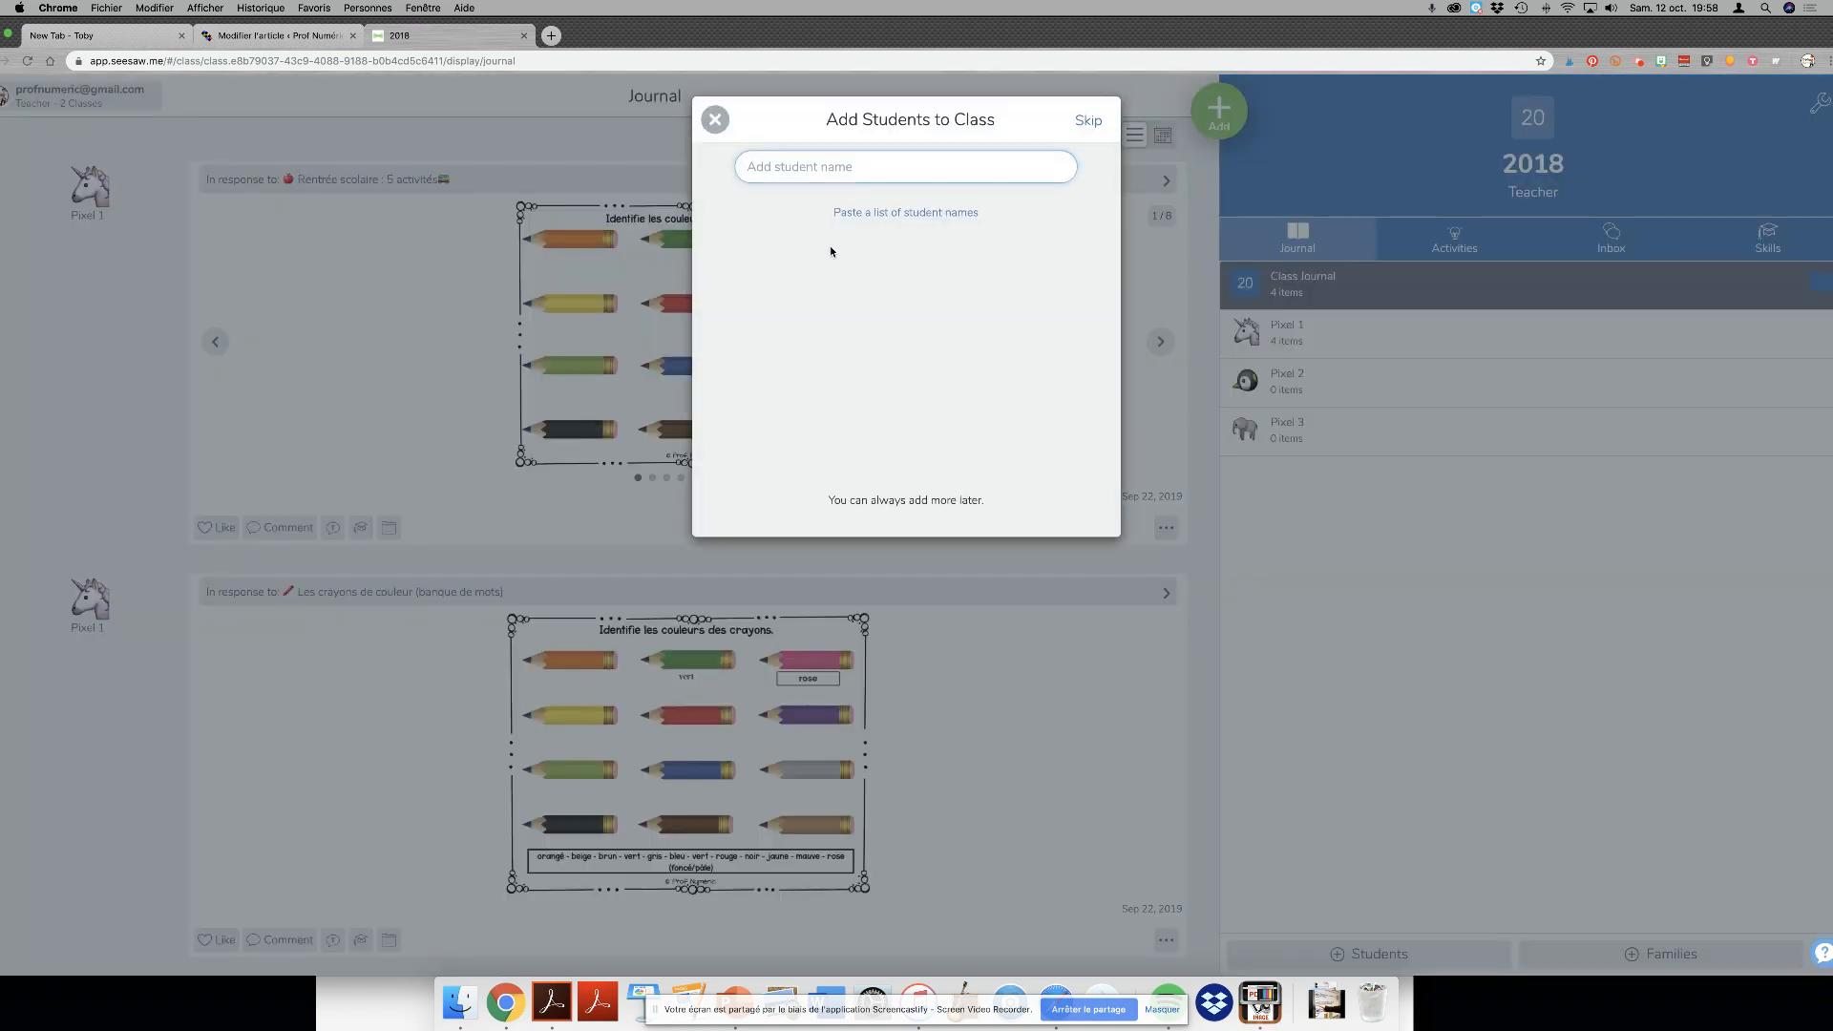
pyautogui.click(843, 164)
pyautogui.write('Prof N')
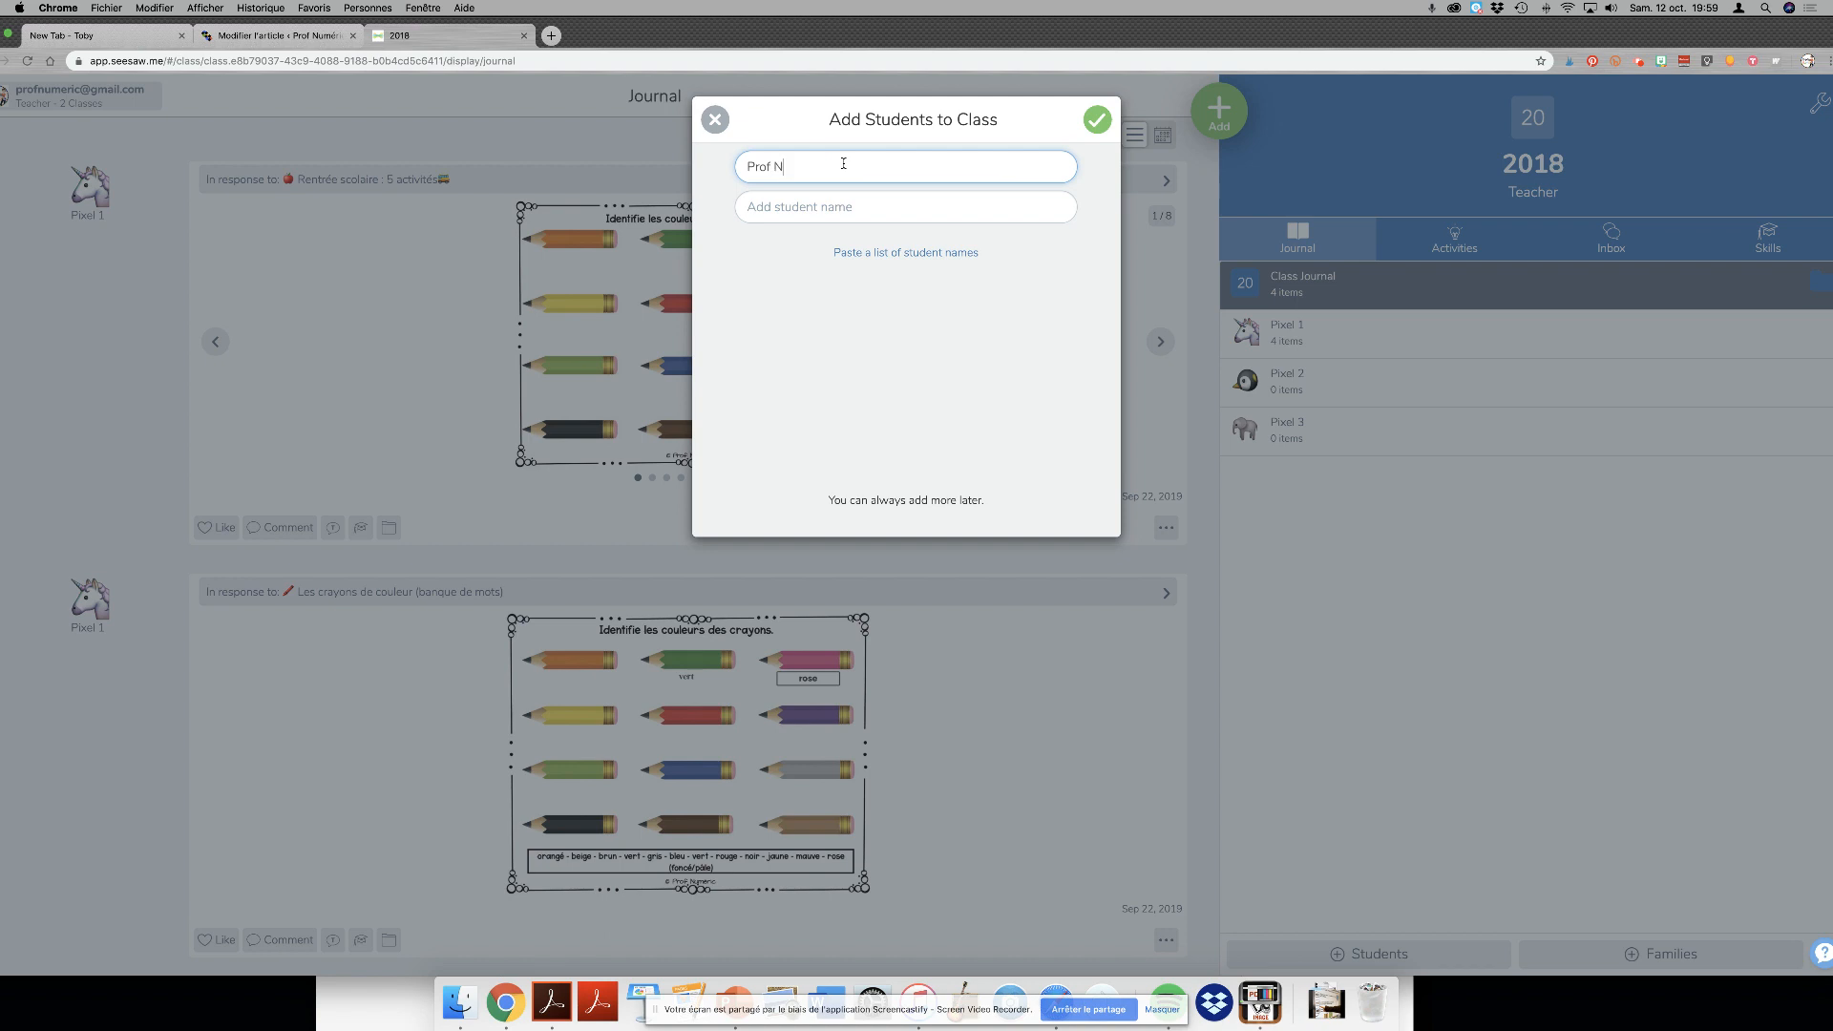
pyautogui.write('umÉric')
pyautogui.click(1097, 125)
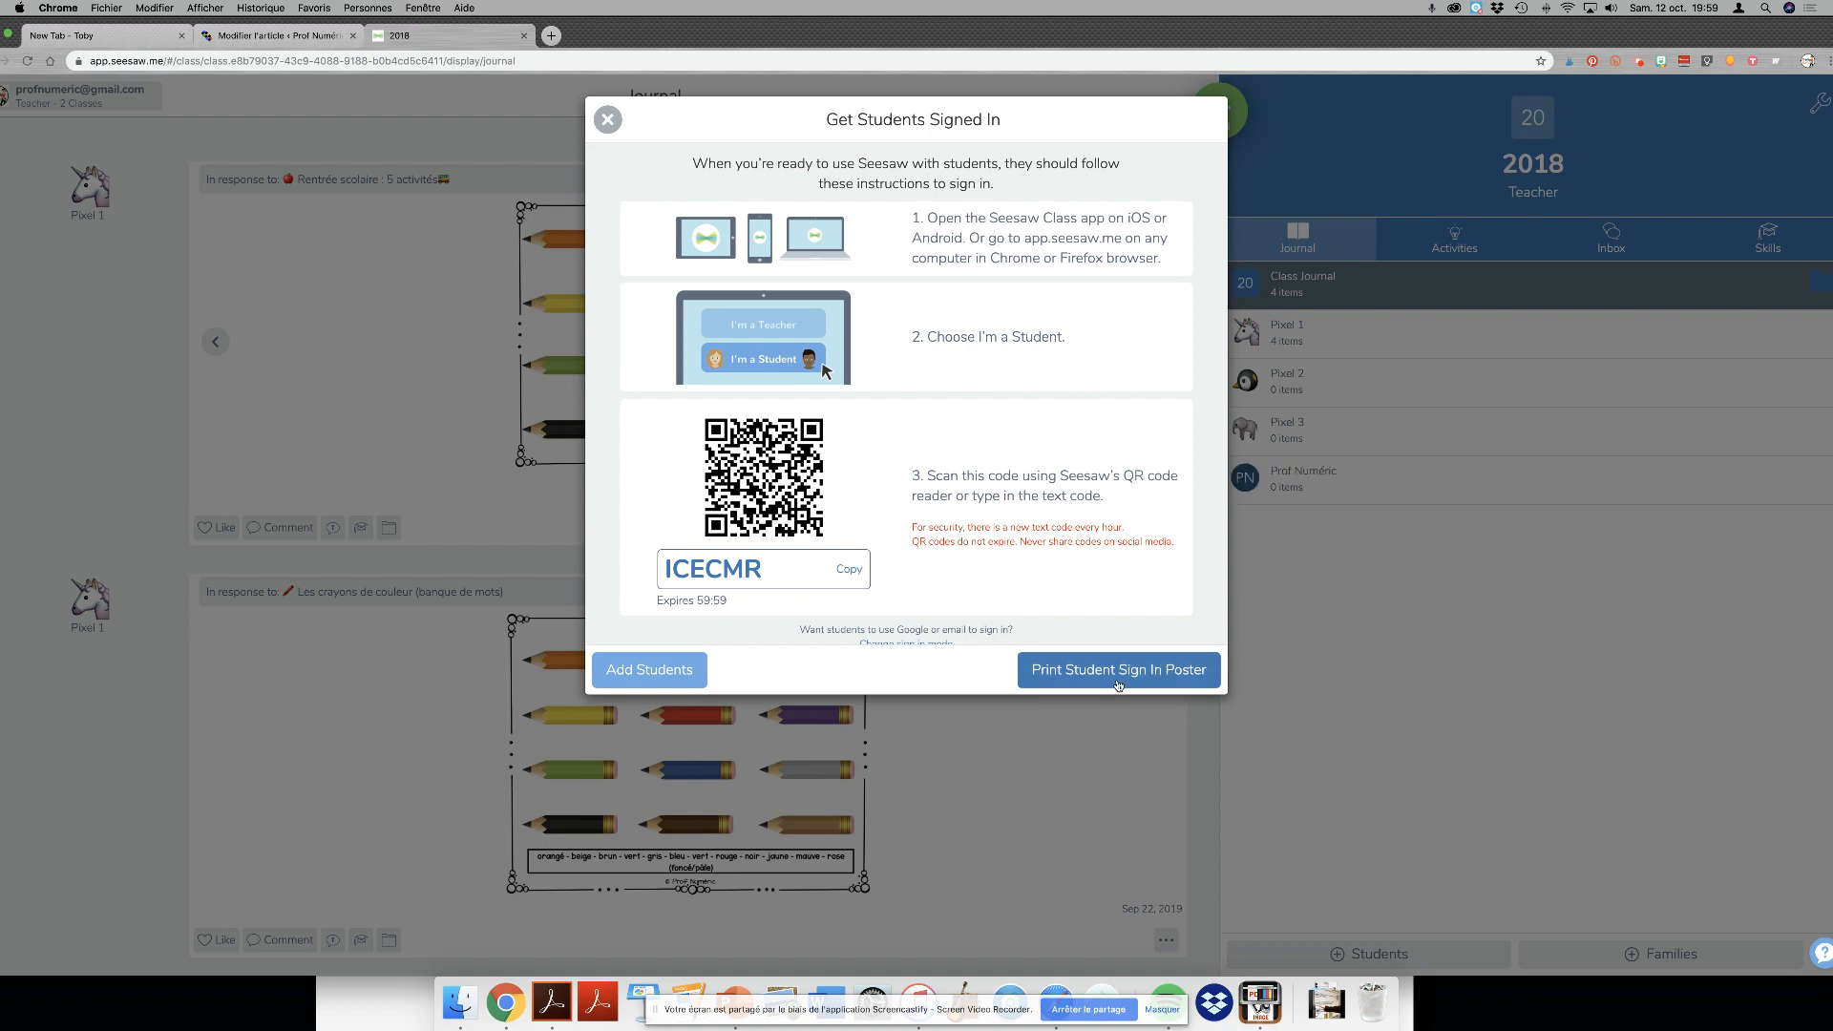
pyautogui.click(608, 121)
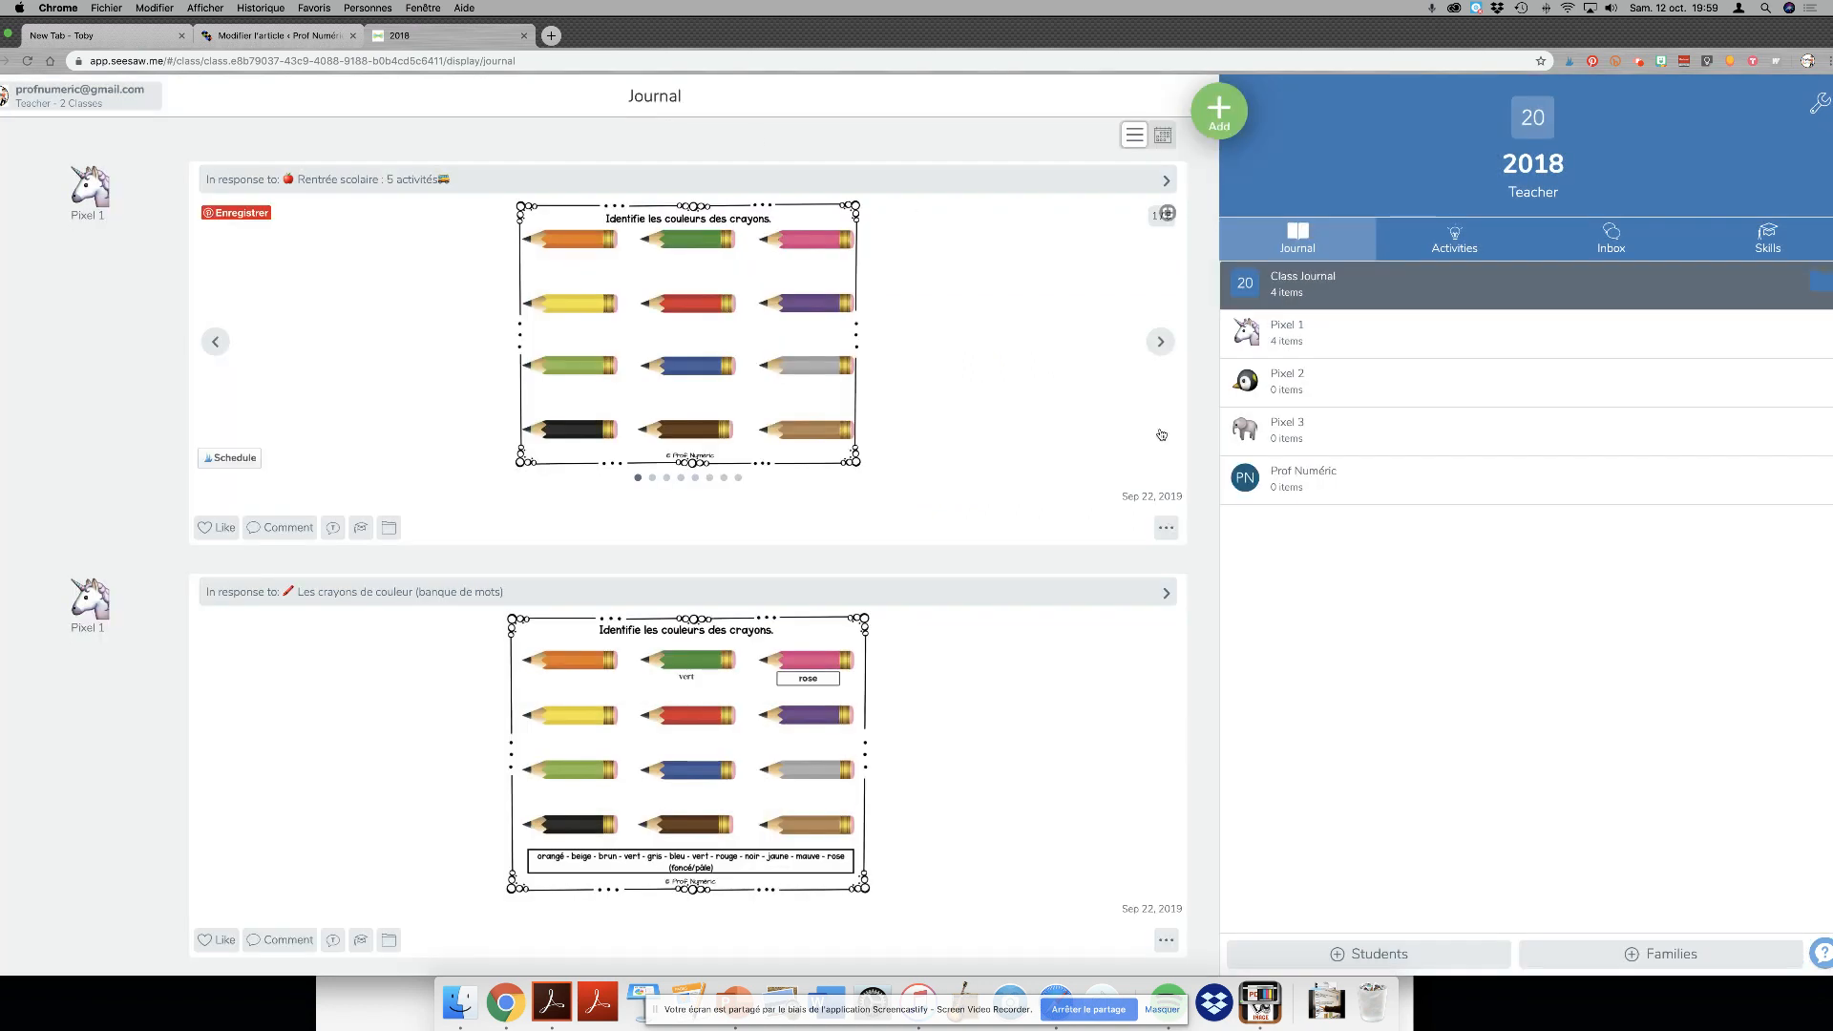
# - Open the new student's journal and start posting student work as an uploaded file
pyautogui.click(1327, 488)
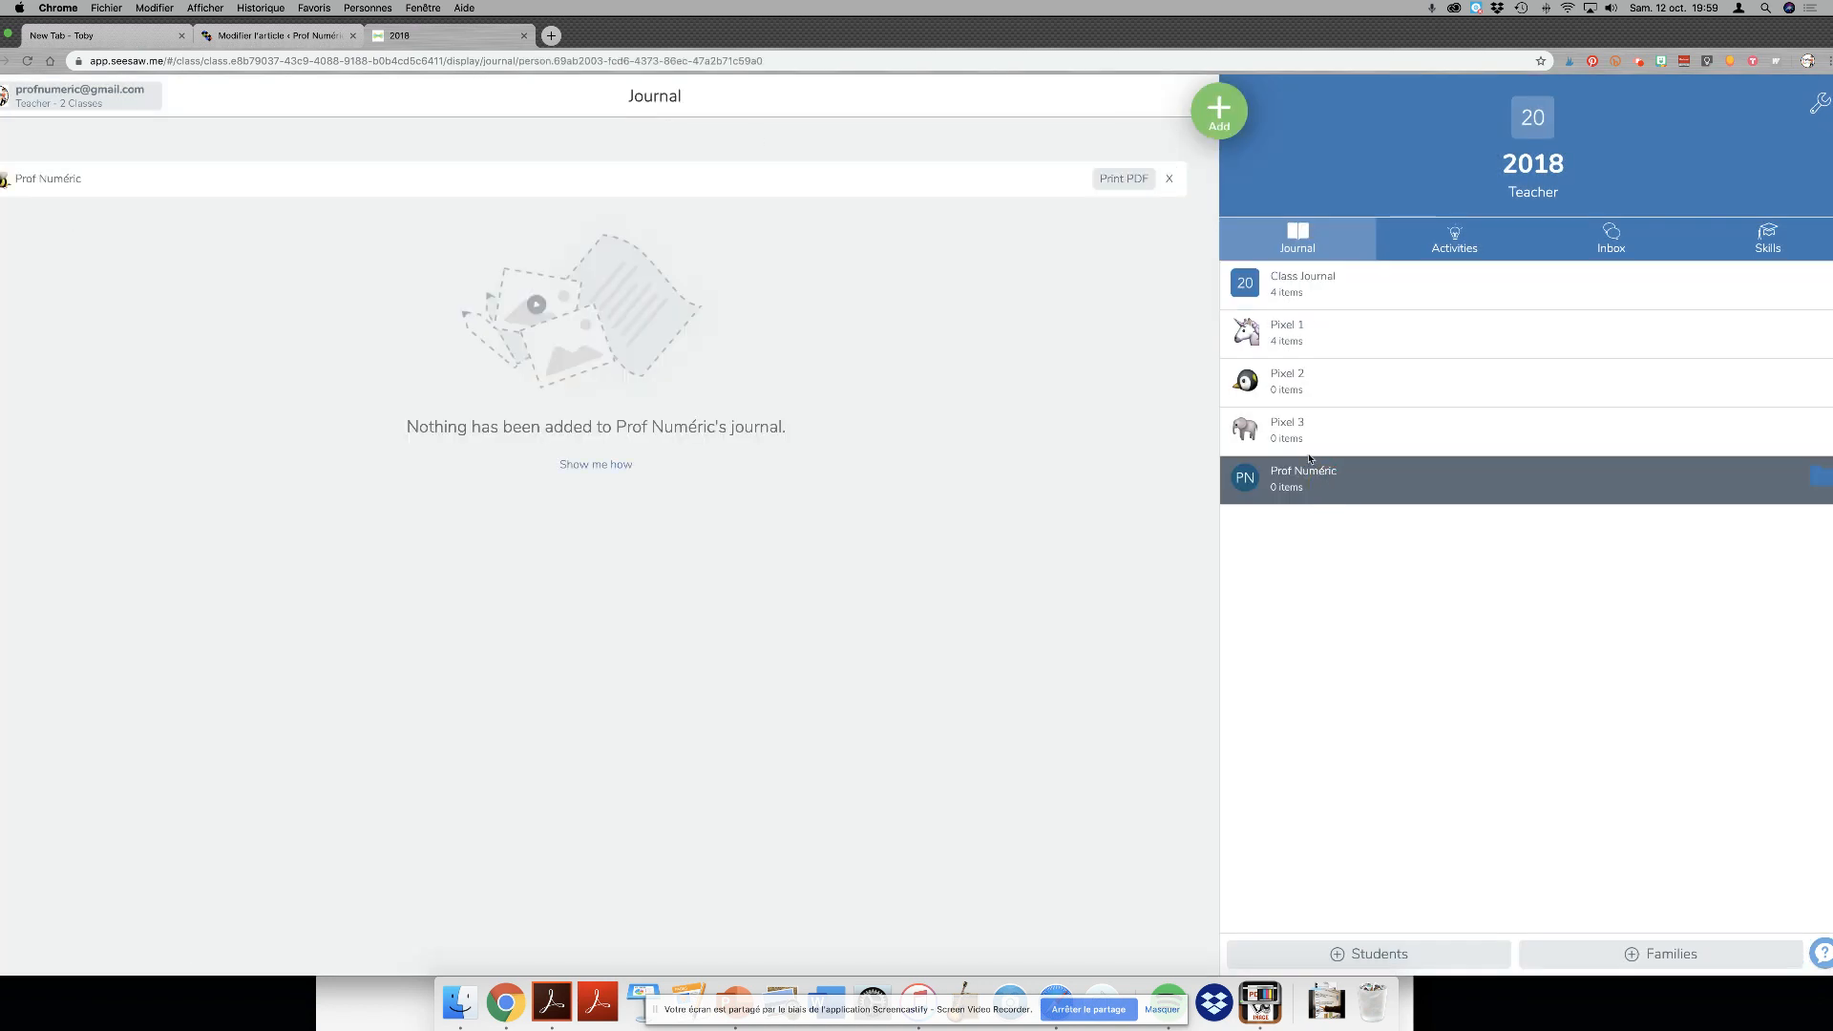
pyautogui.click(1219, 112)
pyautogui.click(1123, 131)
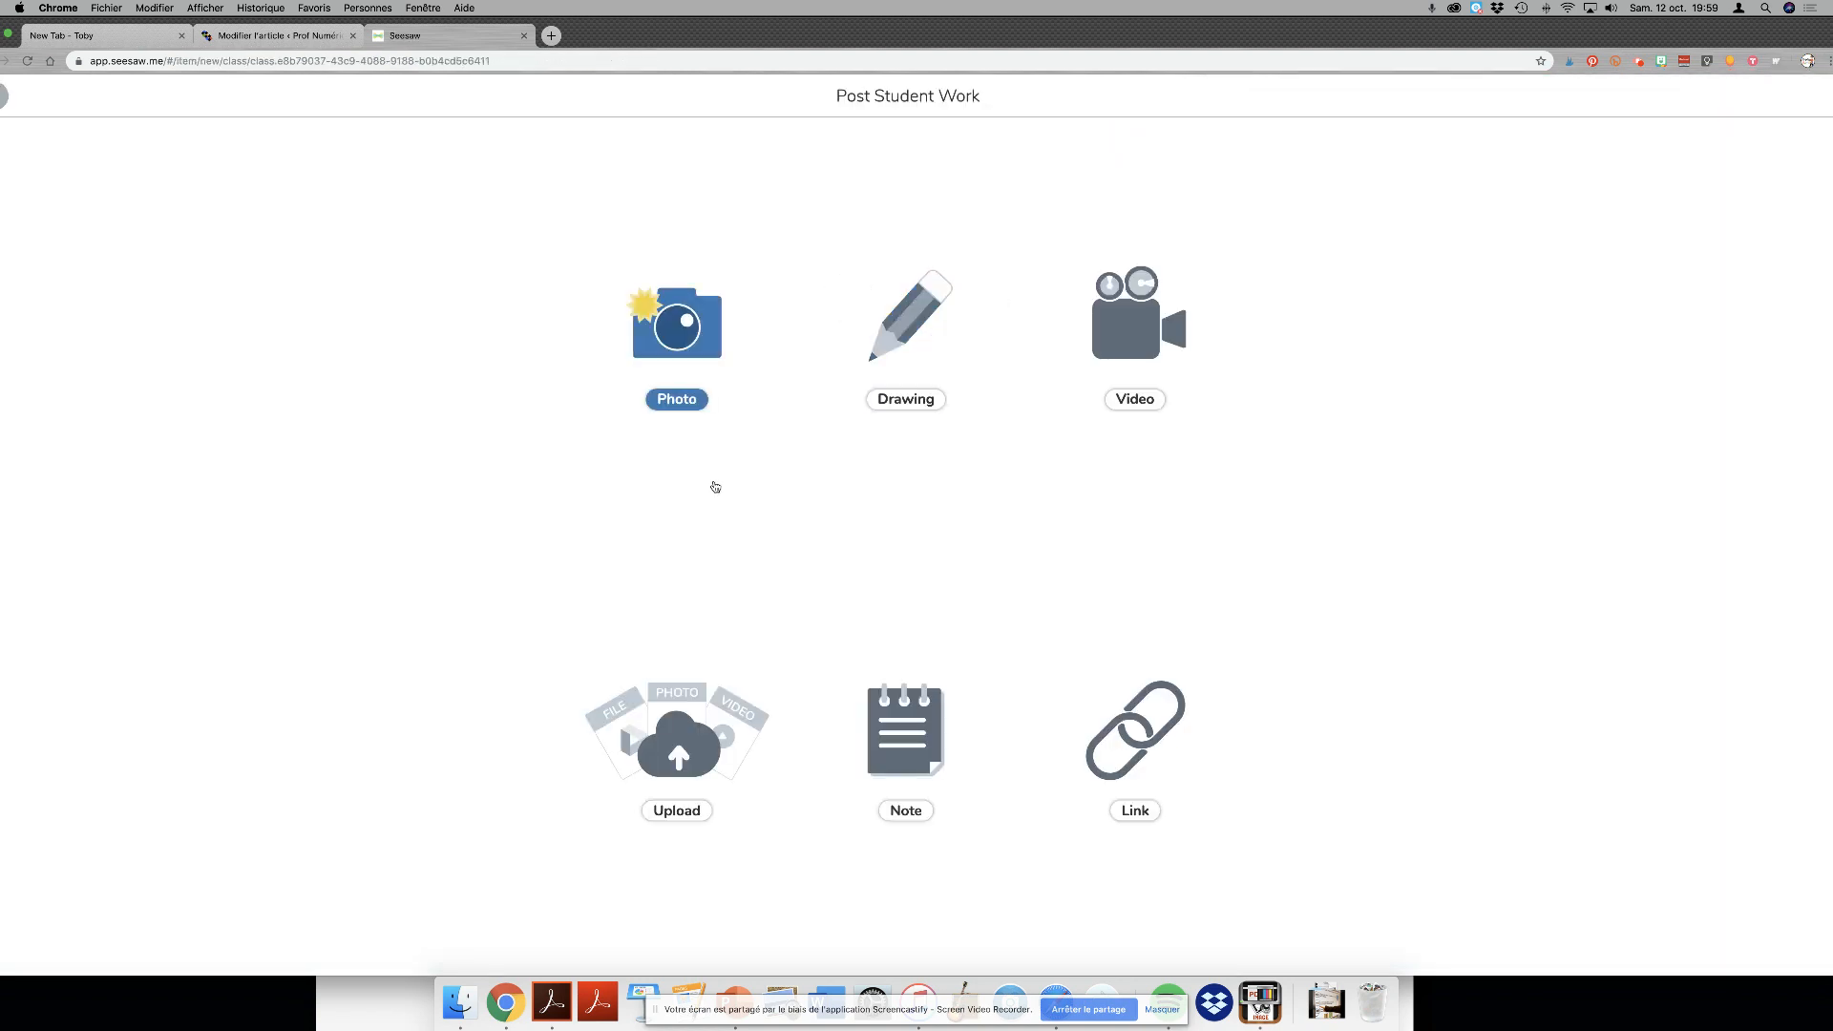
pyautogui.click(721, 740)
# - Upload the image Gratuite-SeesawMotDuJour-PUBLIE_003.jpg from the Finder folder as the student's work
pyautogui.click(459, 1003)
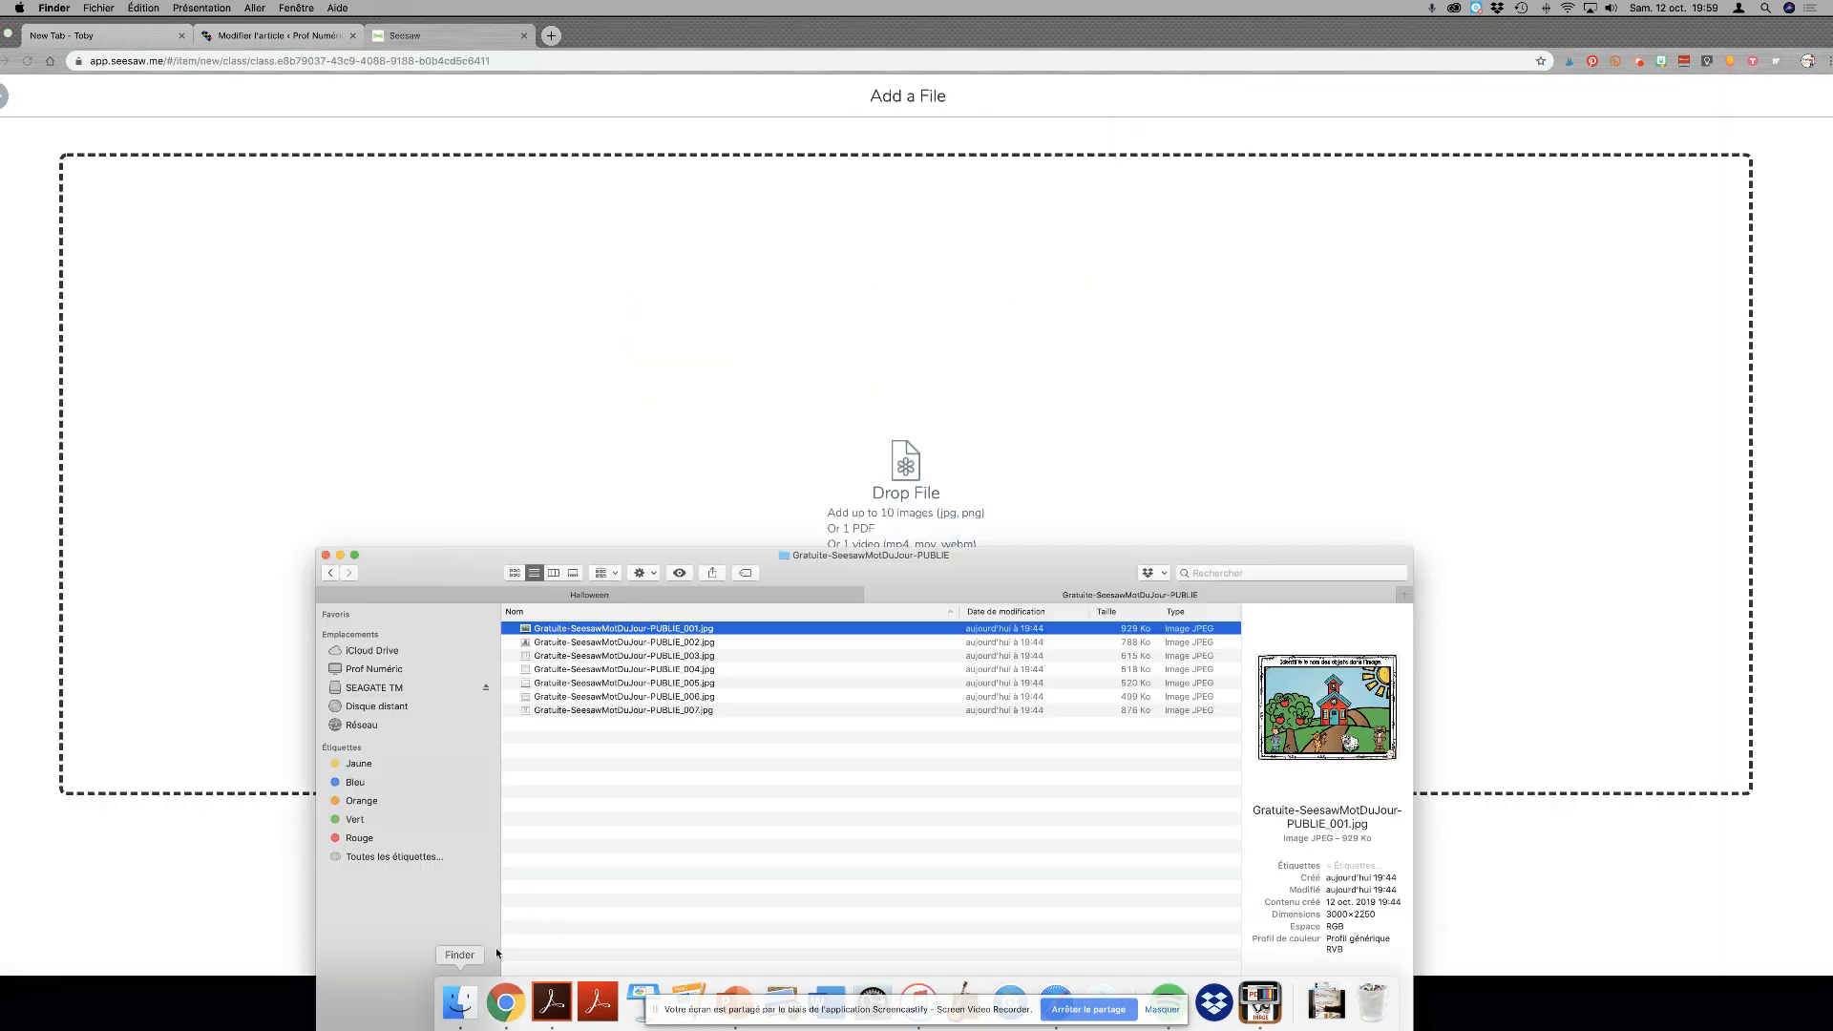
pyautogui.click(707, 669)
pyautogui.click(722, 656)
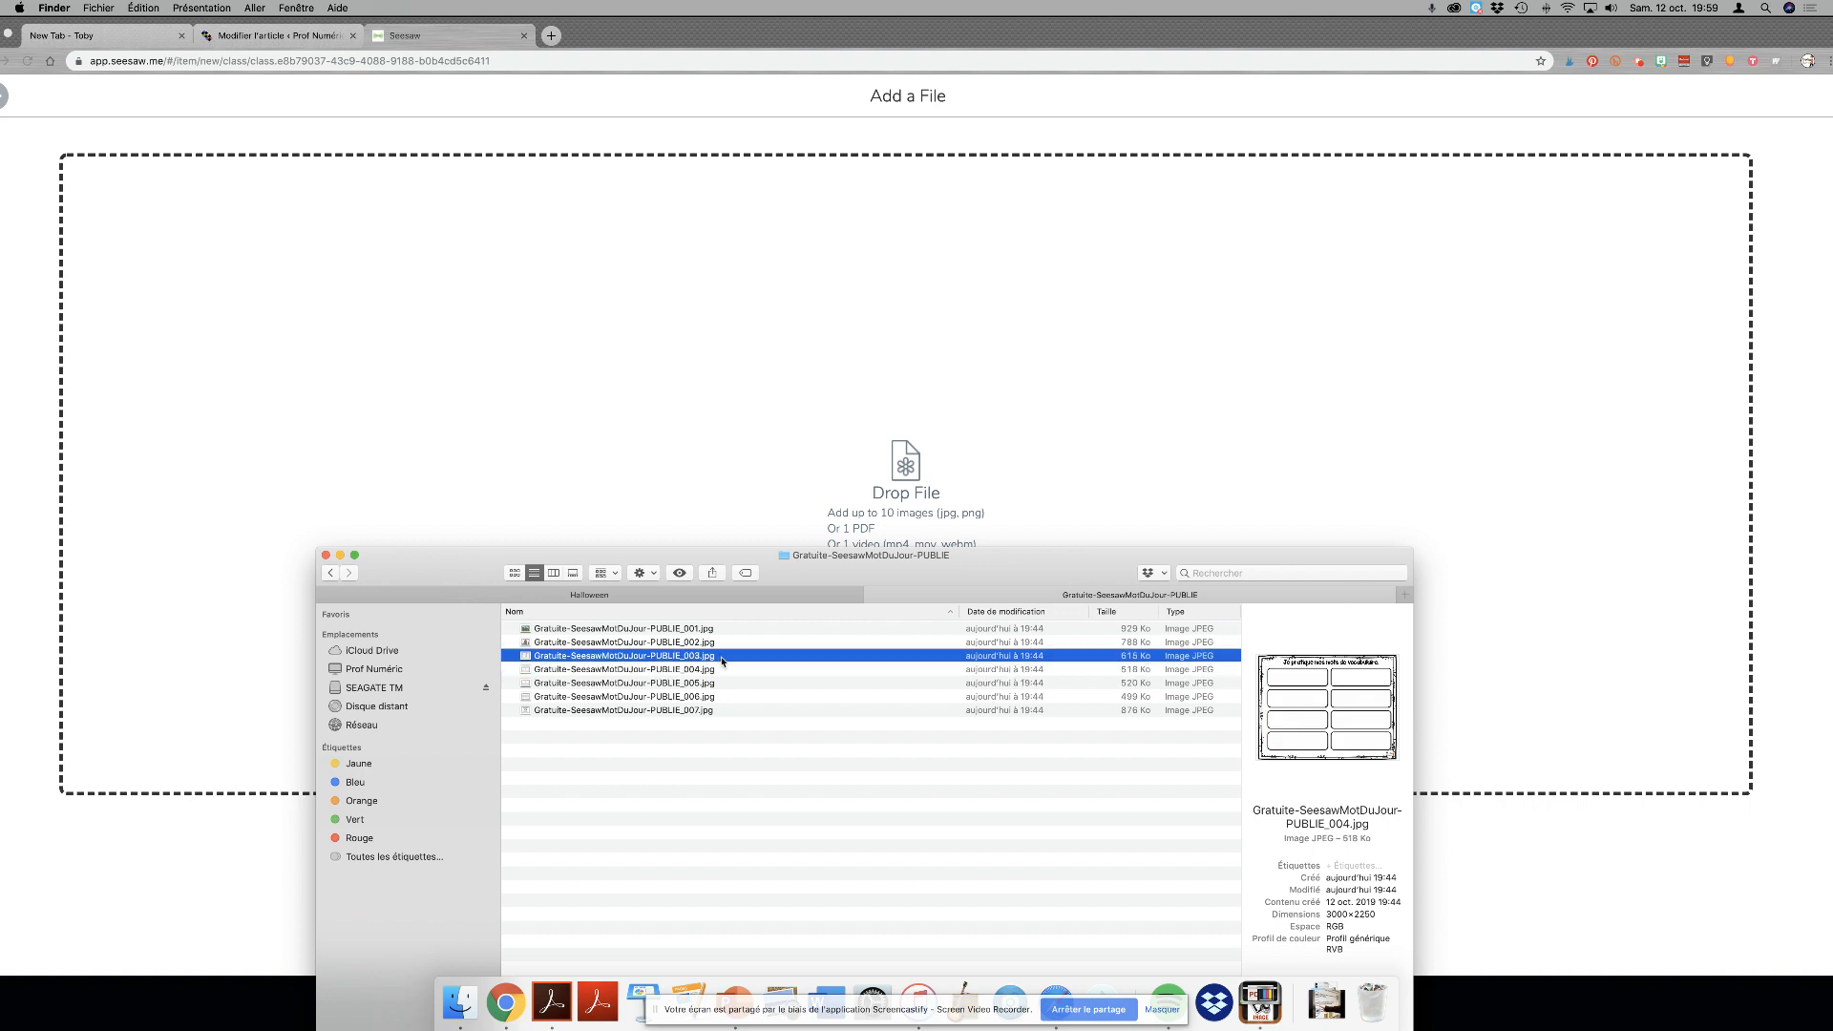
pyautogui.moveTo(728, 657); pyautogui.dragTo(945, 446)
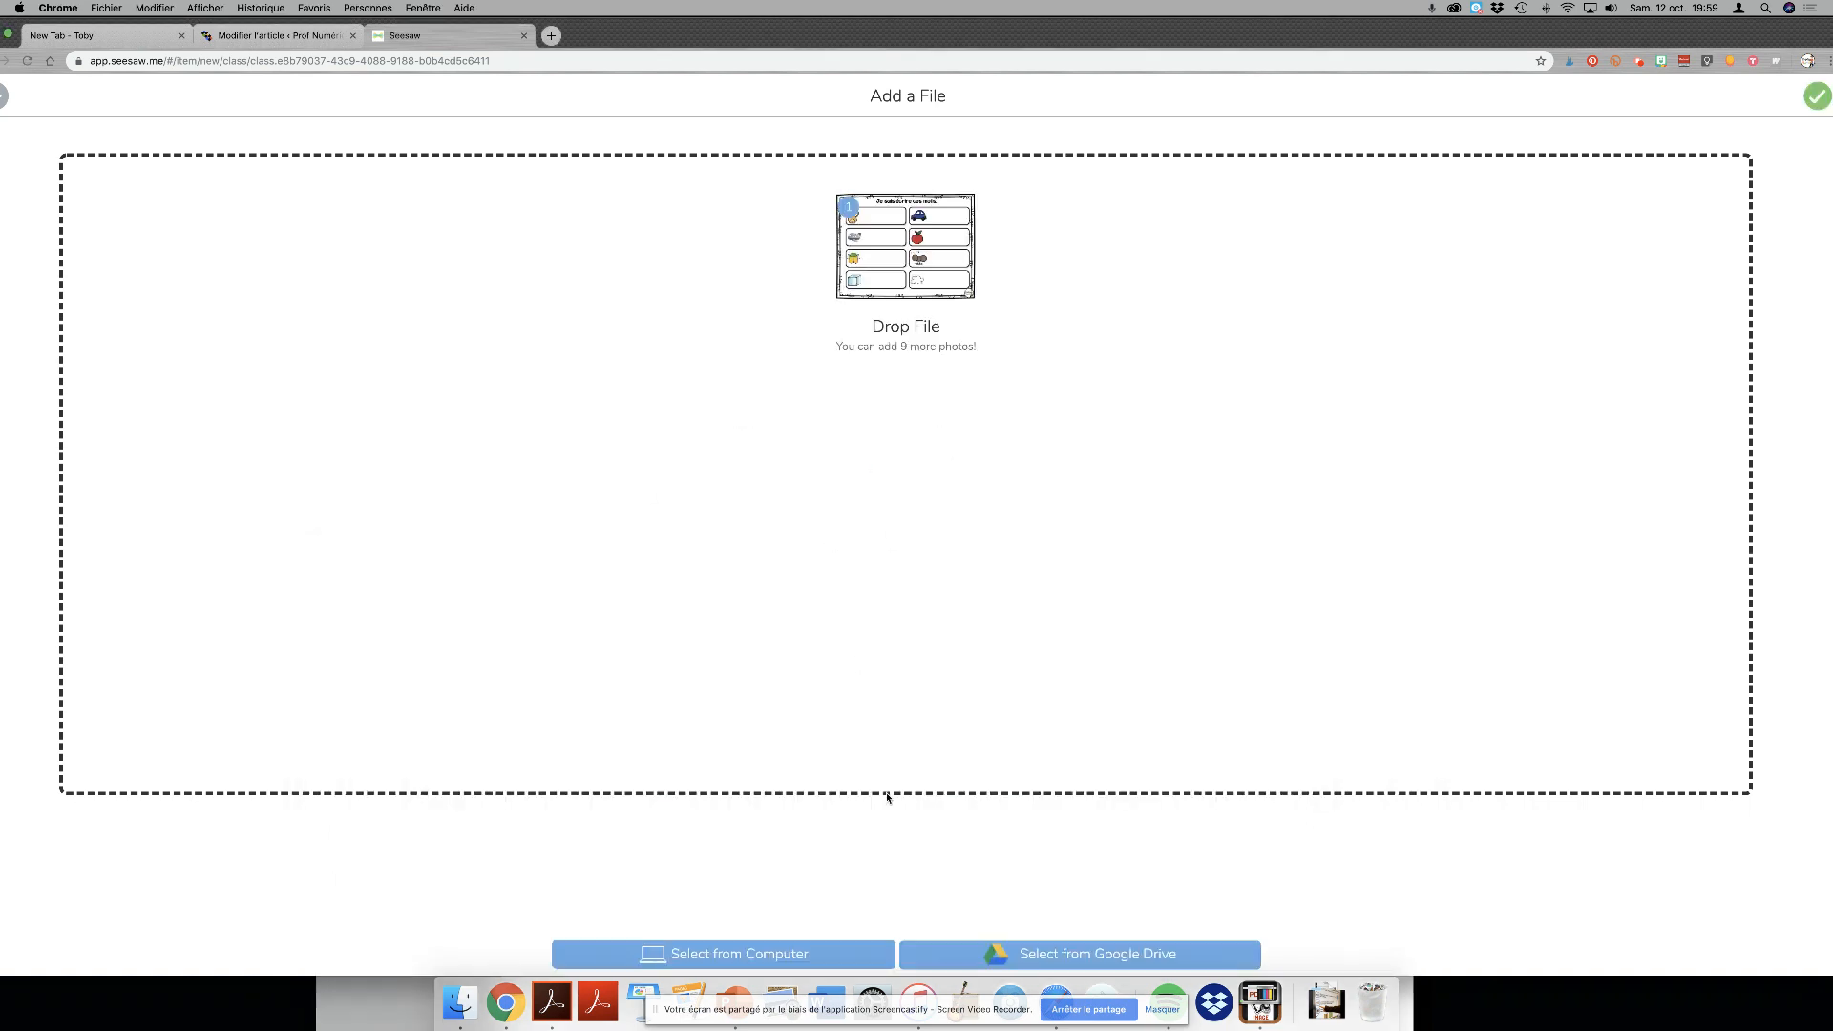
pyautogui.click(1817, 96)
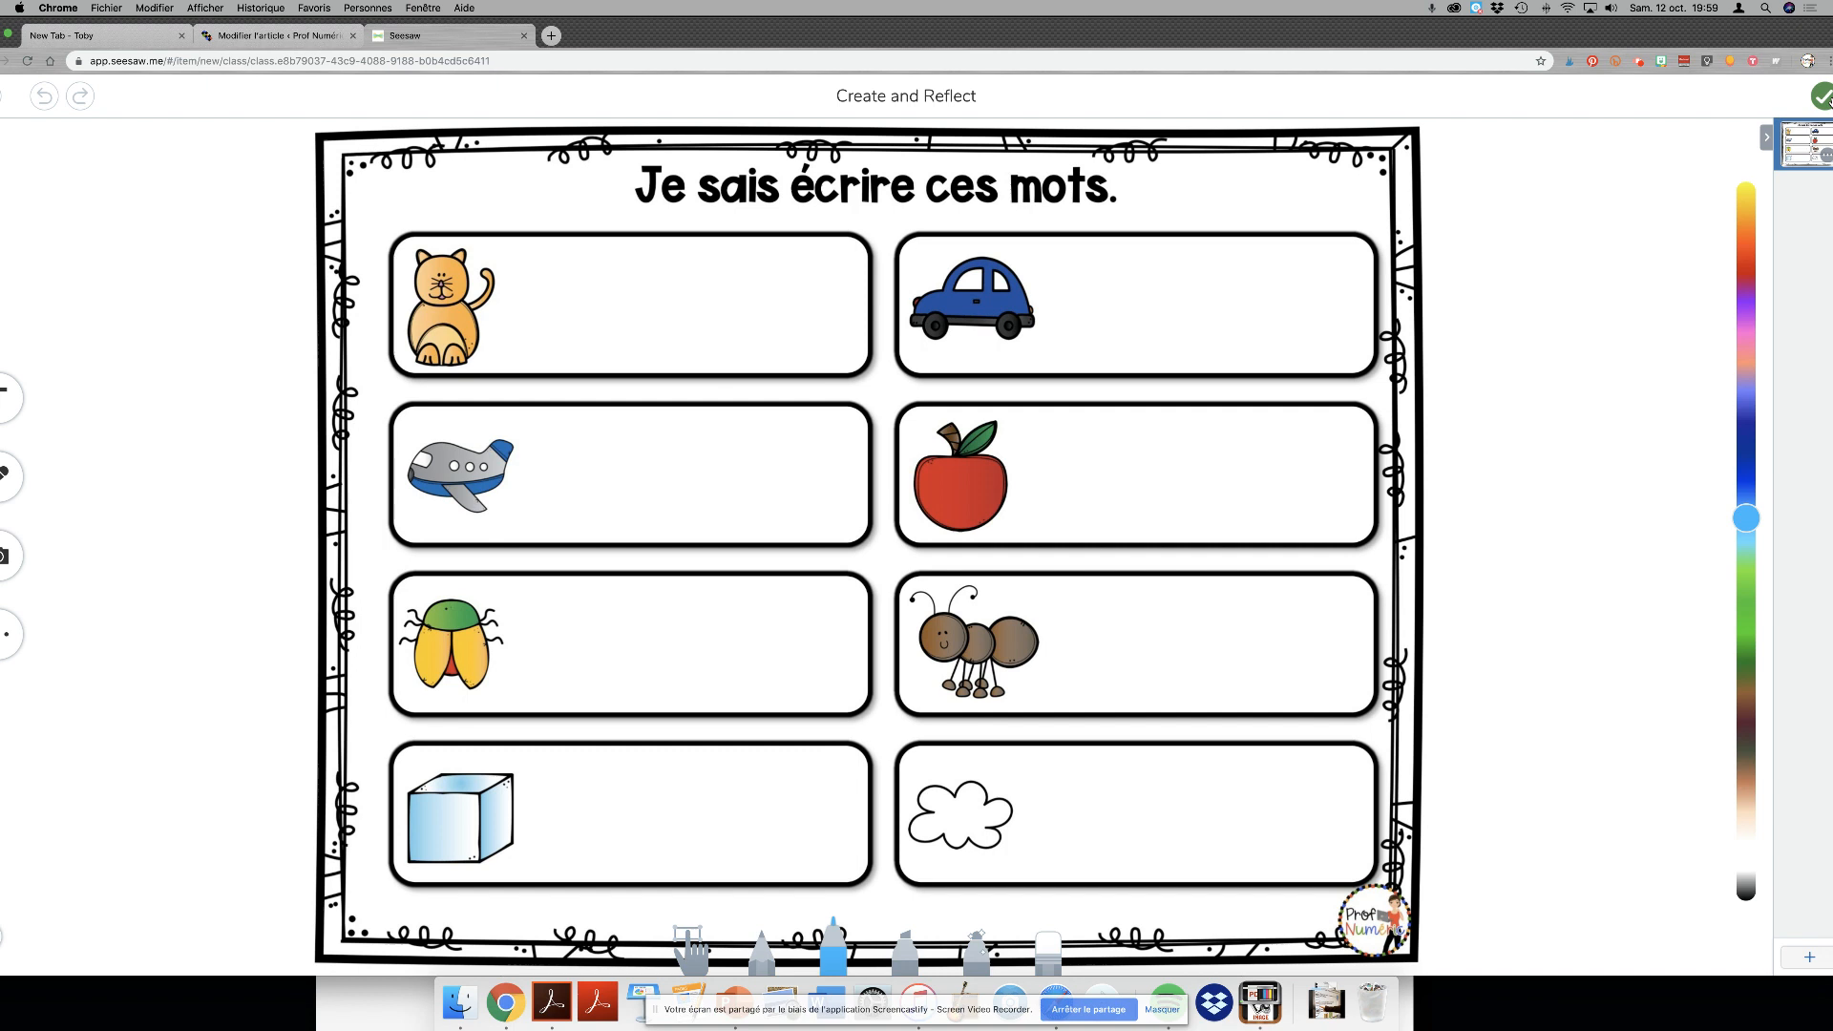
# - Finish the "Je sais écrire ces mots." item without annotations and post it to the new student only
pyautogui.click(1822, 97)
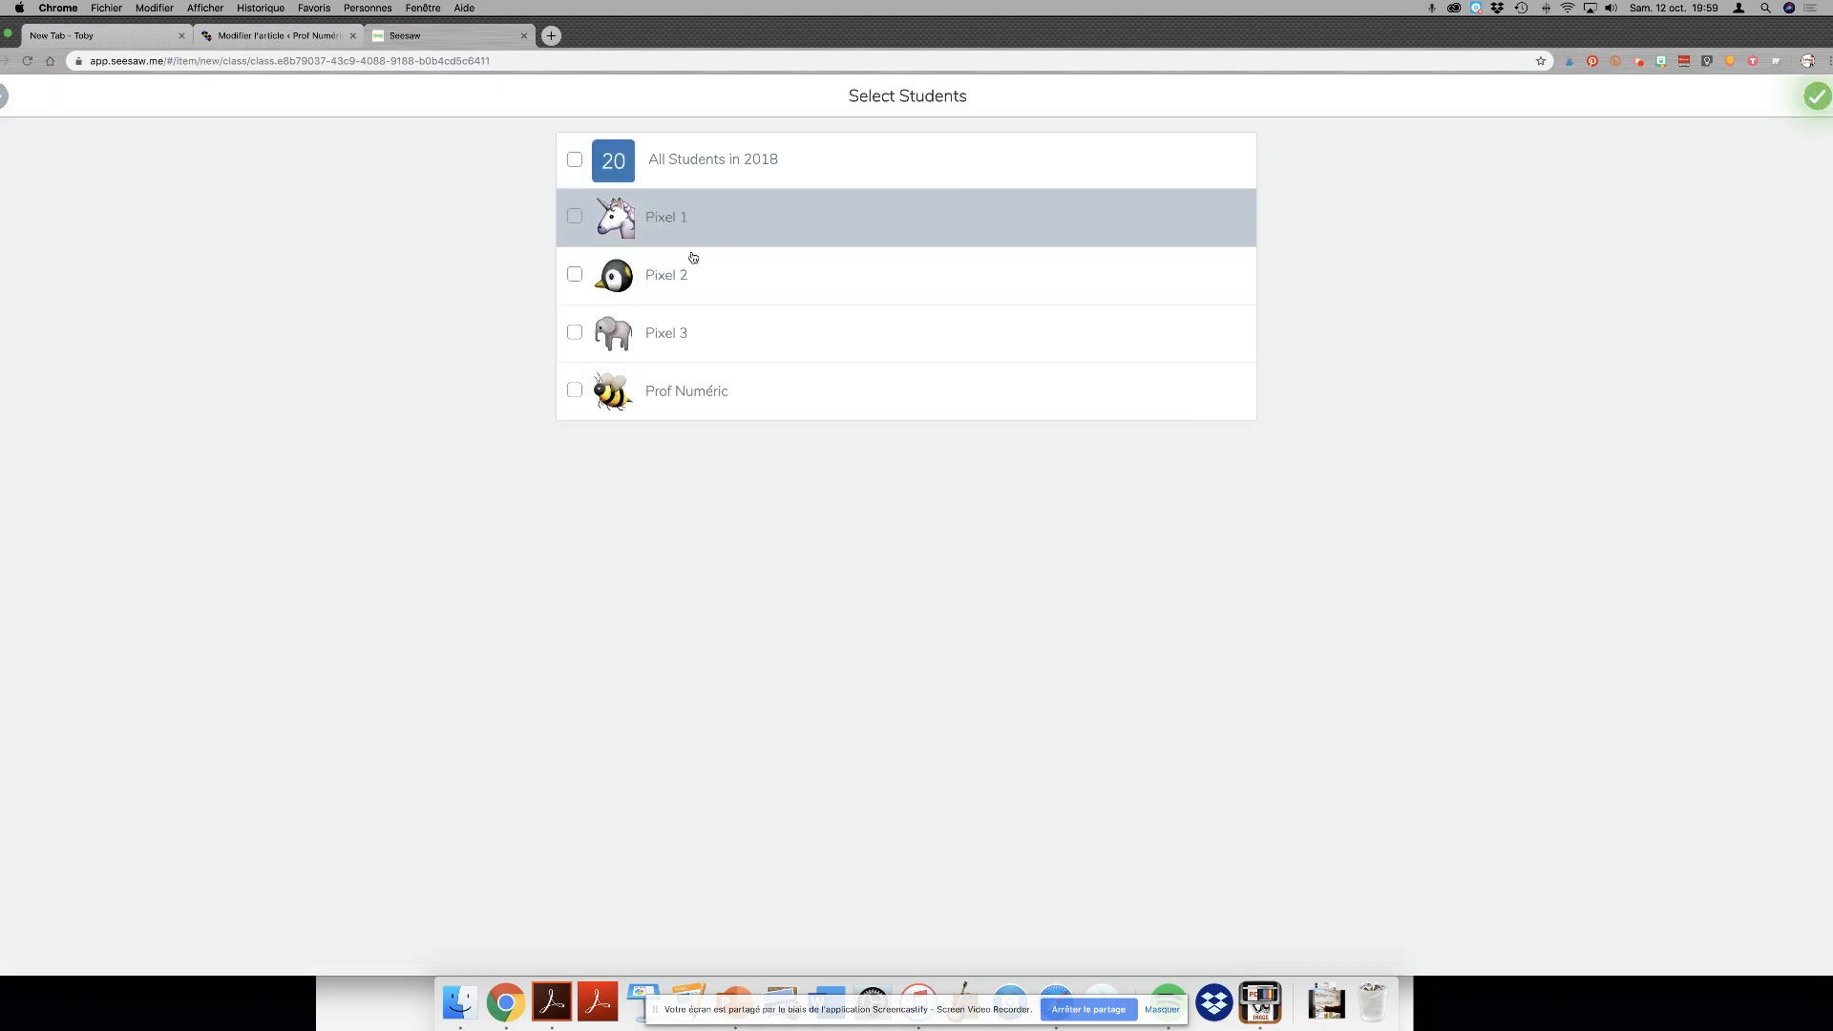
pyautogui.click(696, 399)
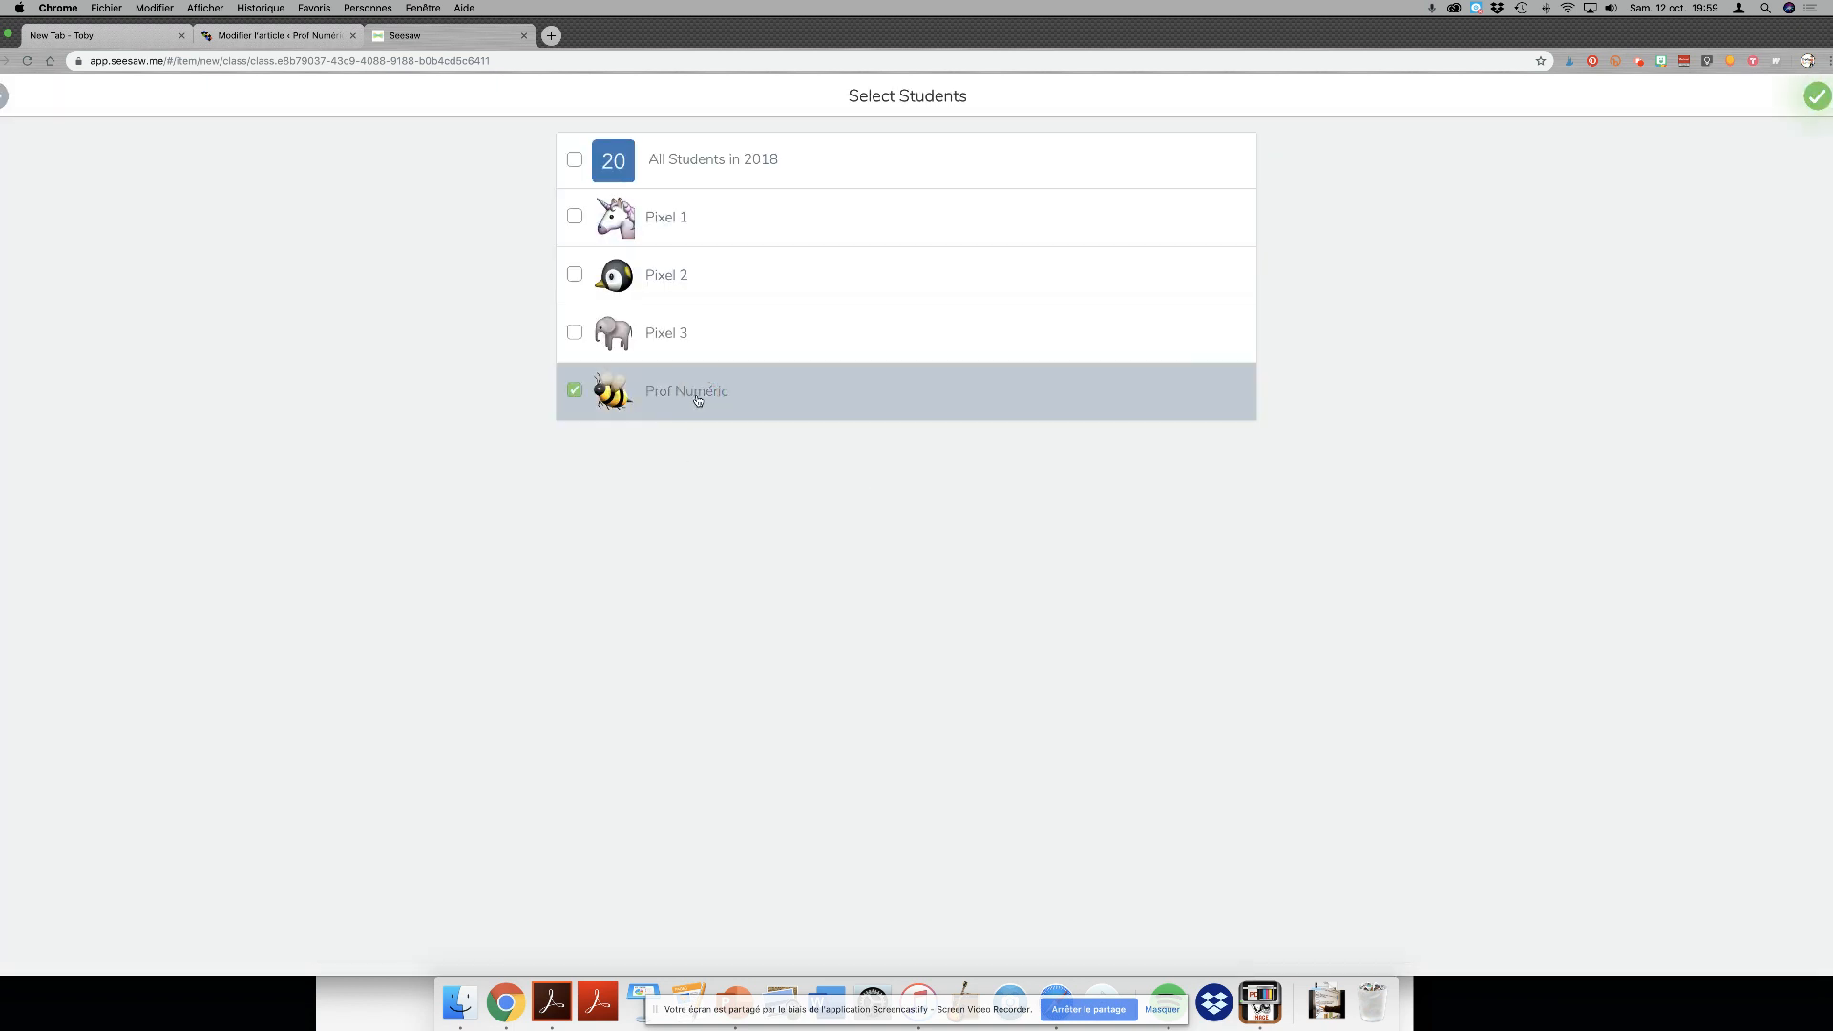
pyautogui.click(1816, 97)
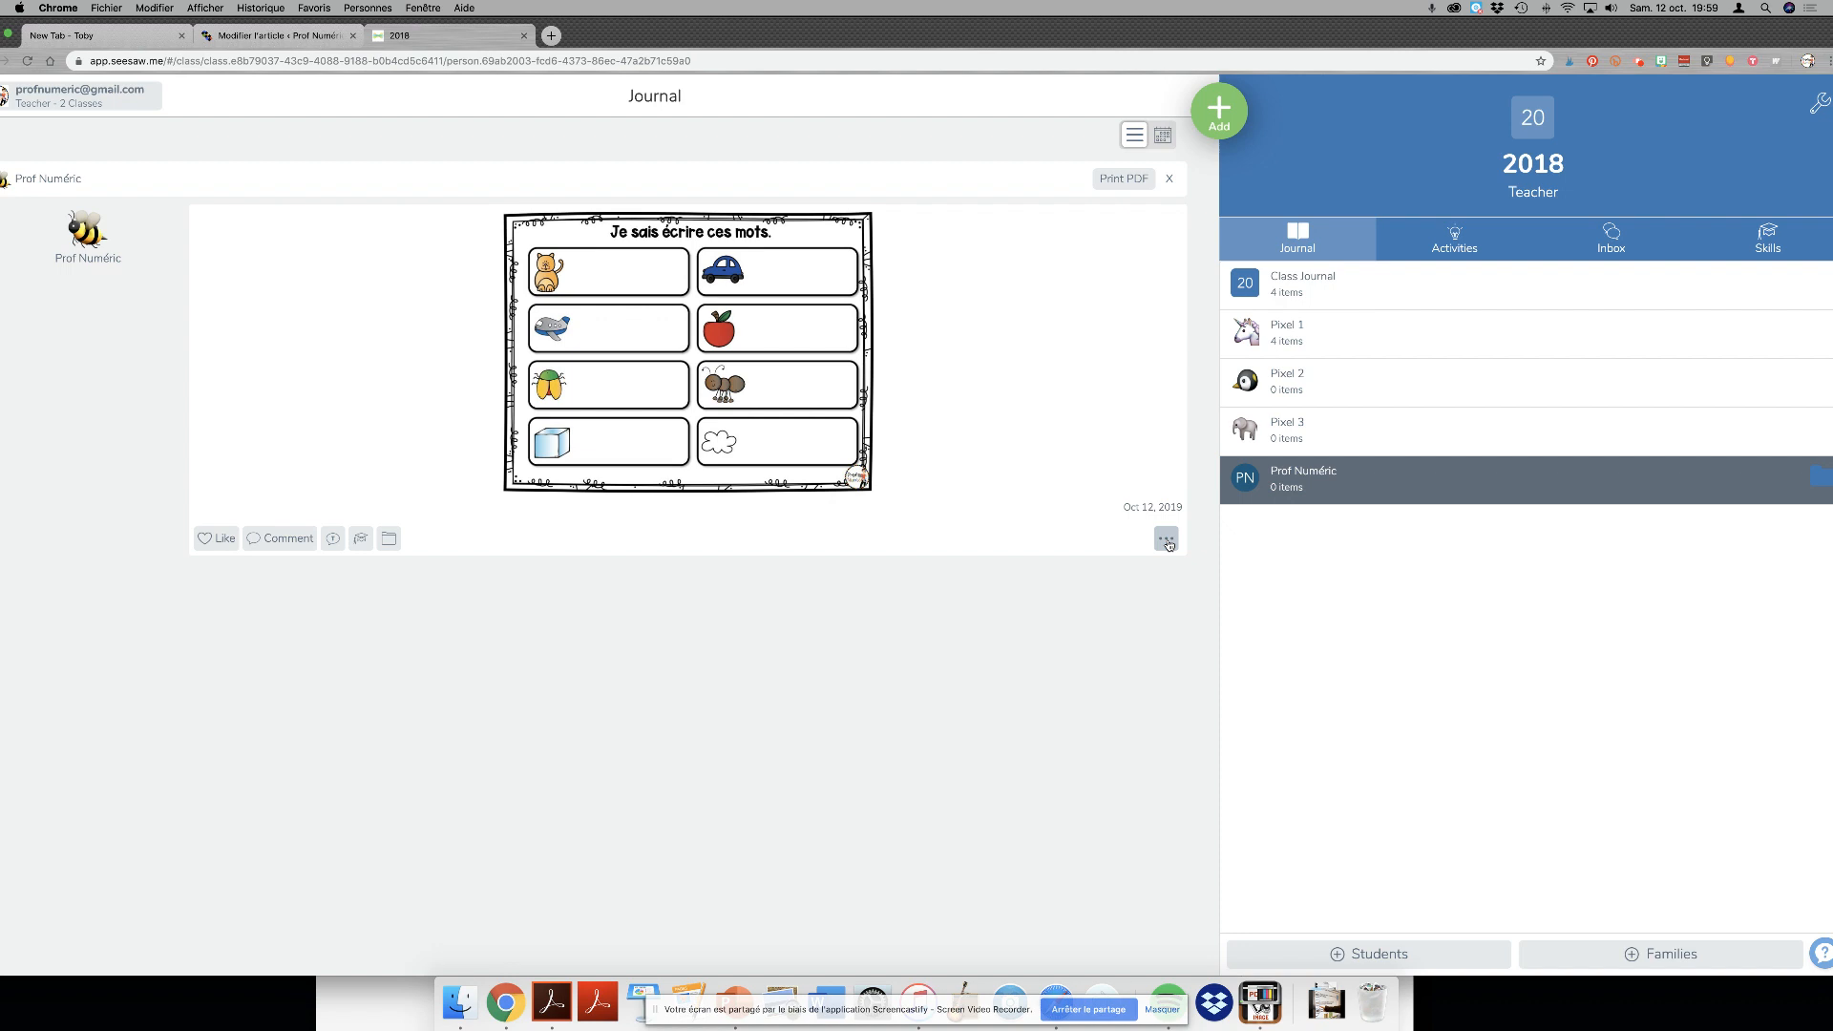
# - Open the further options of the posted "Je sais écrire ces mots." journal item
pyautogui.click(1166, 540)
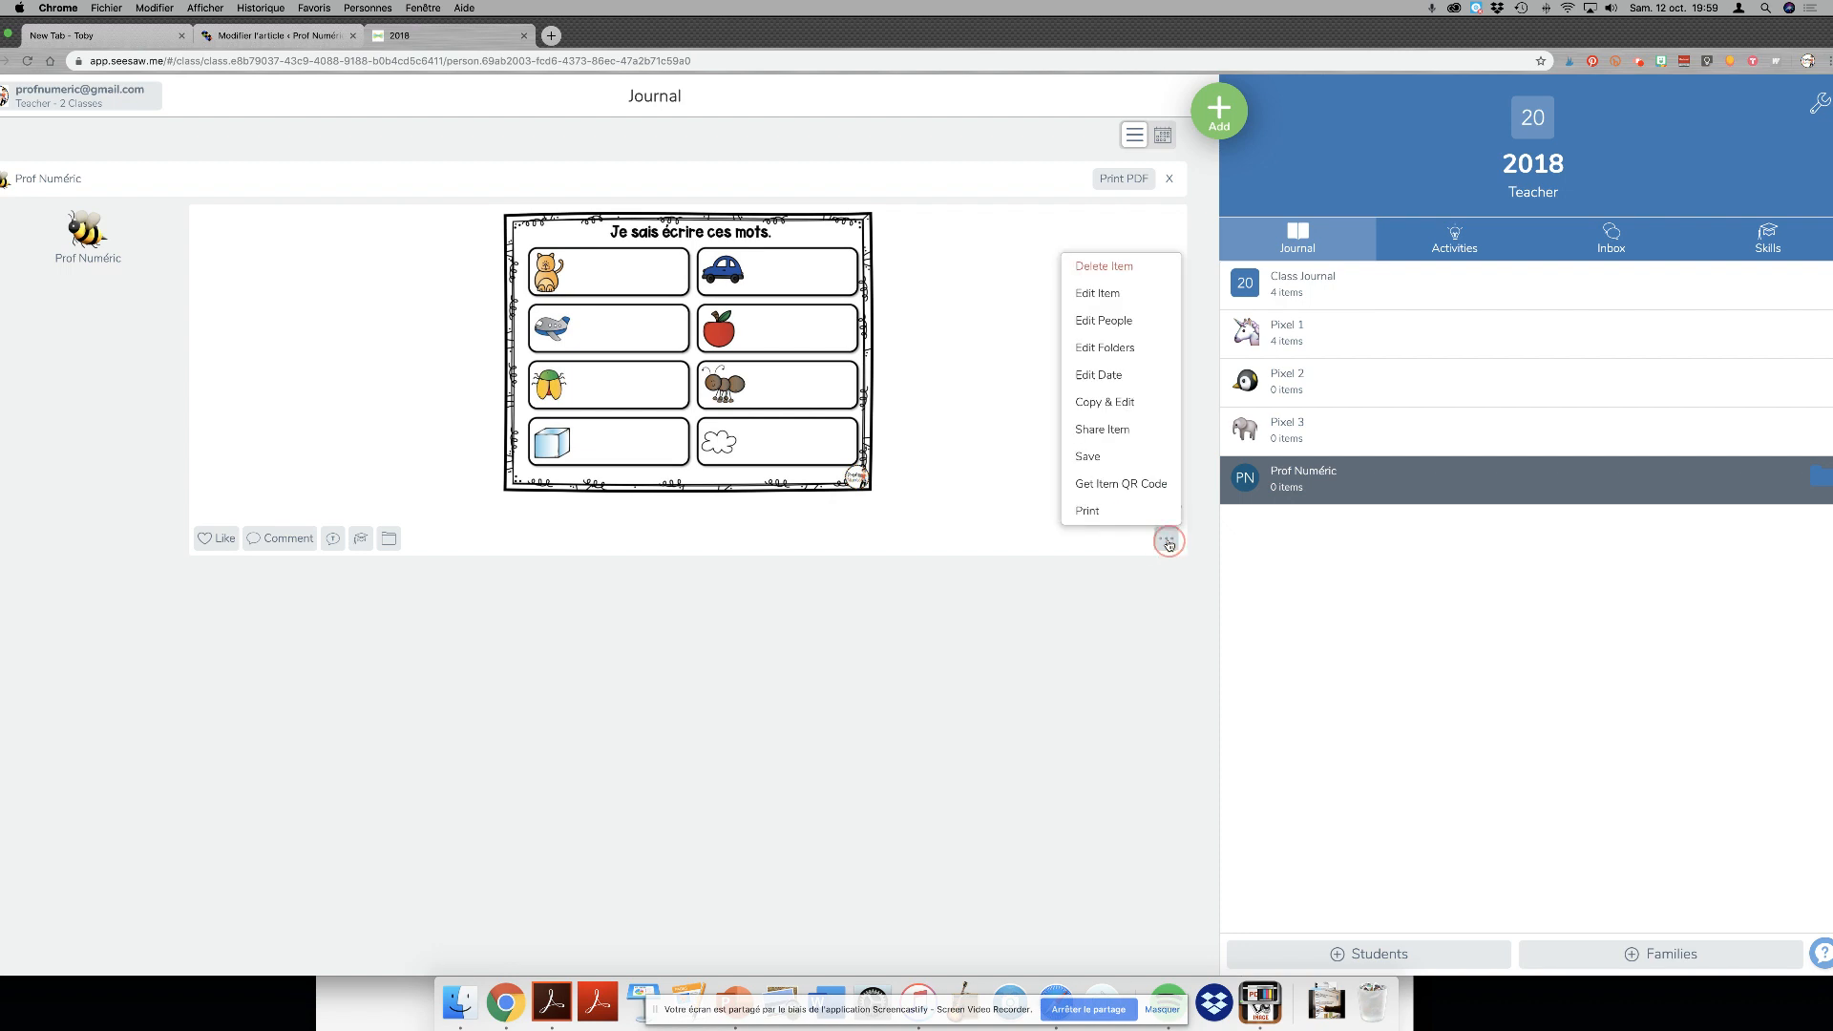